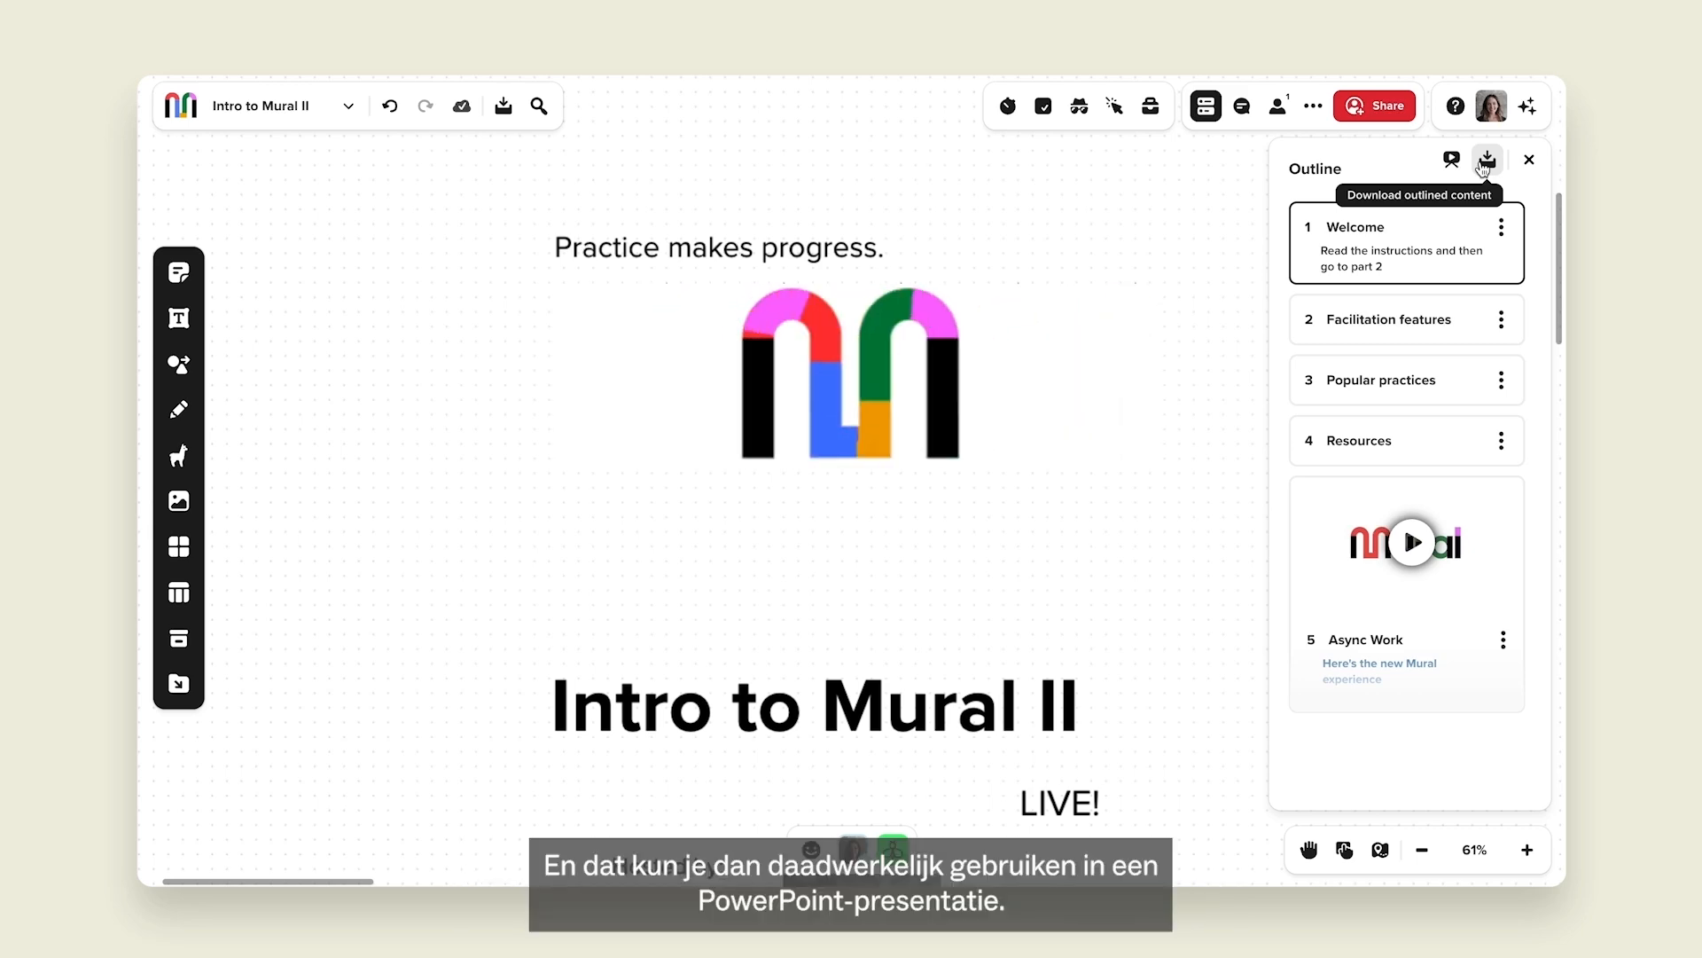
Preview the PPT presentation export of the outline, then jump to the Facilitation features section.
{"action": "left_click", "coordinate": [1486, 161]}
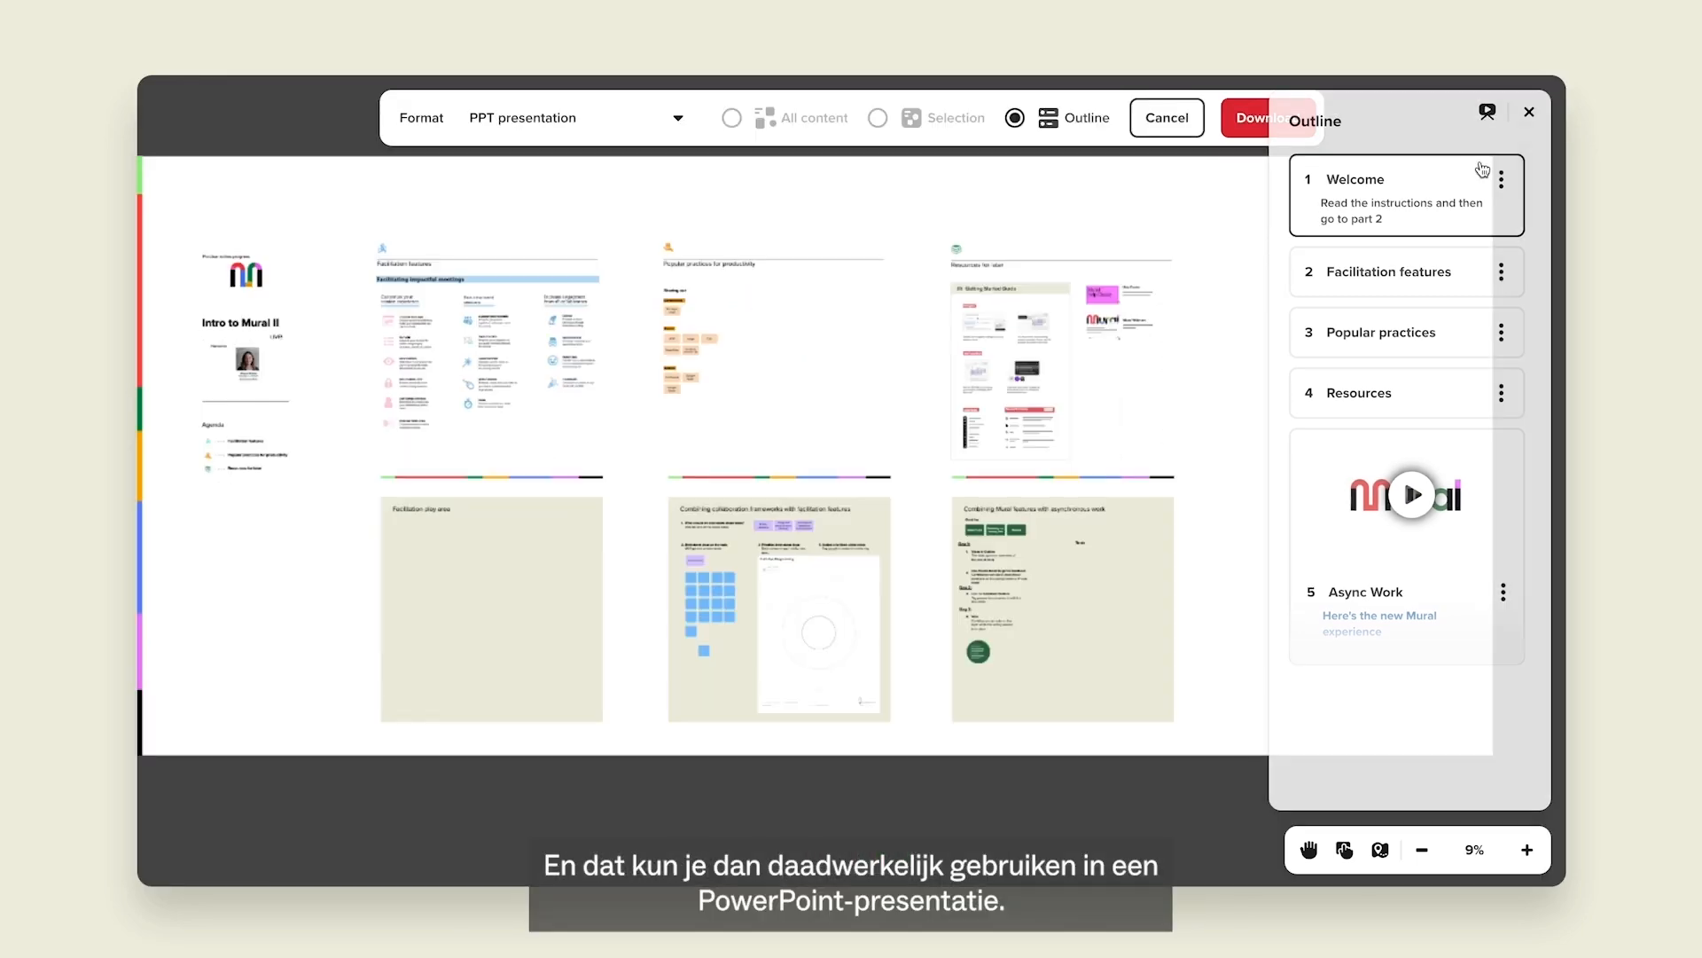
{"action": "left_click", "coordinate": [587, 118]}
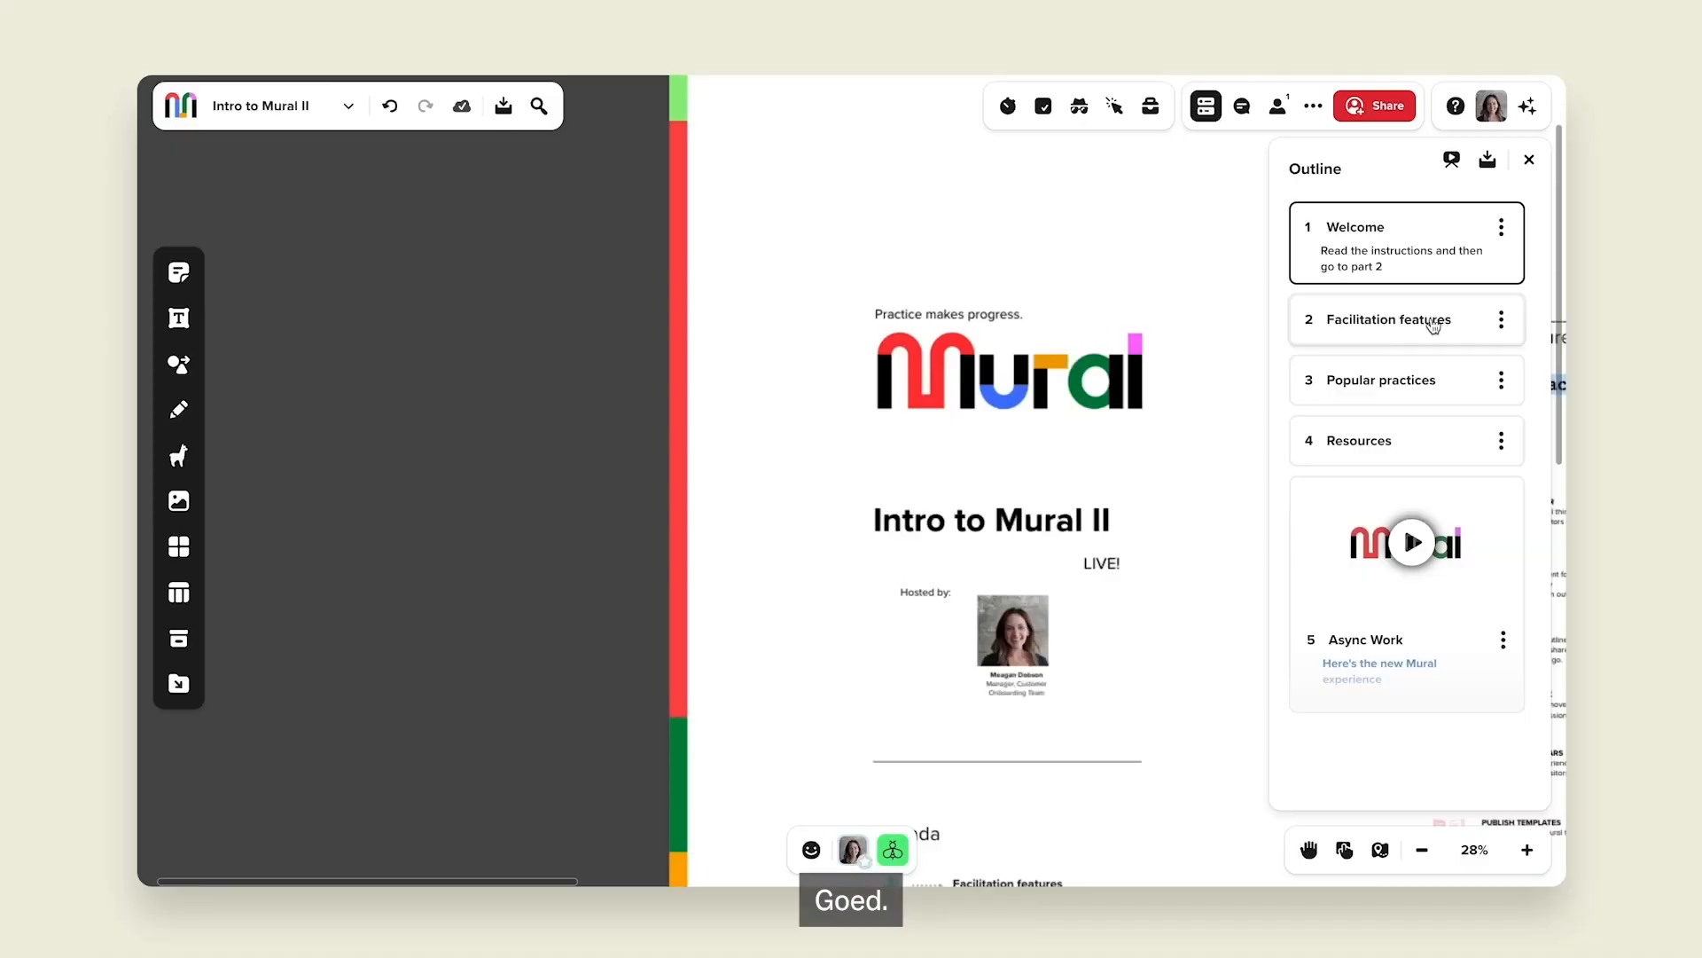
{"action": "left_click", "coordinate": [1419, 324]}
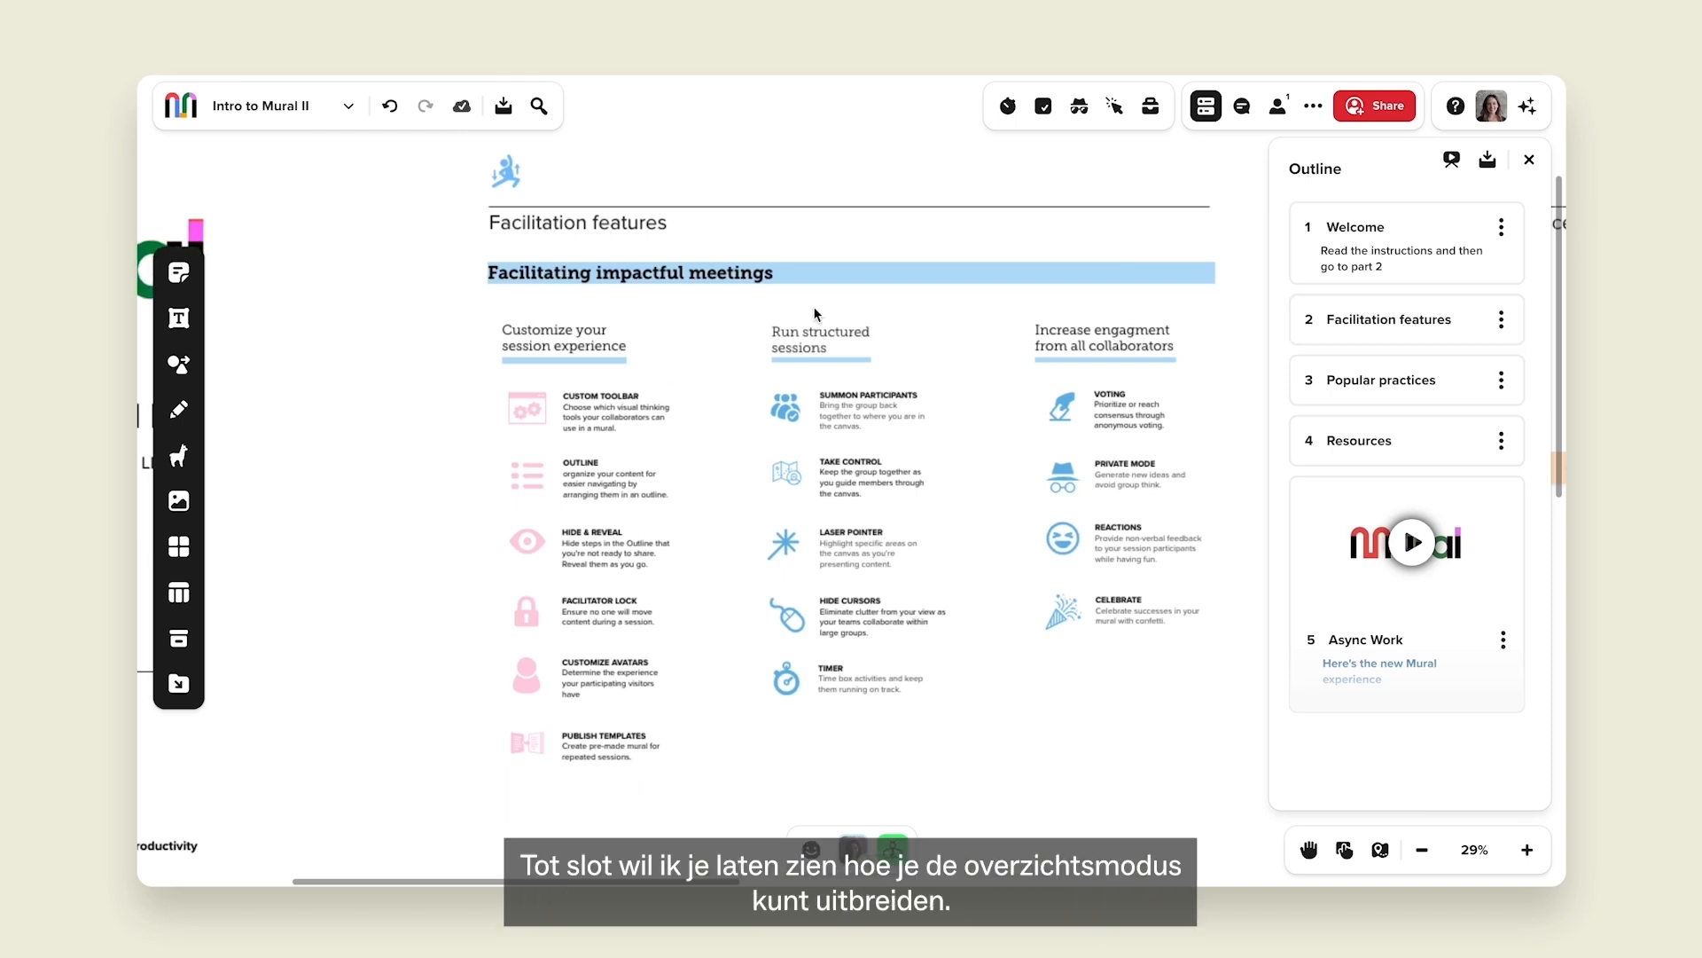
{"action": "scroll", "coordinate": [698, 365], "scroll_direction": "down", "scroll_amount": 10}
{"action": "scroll", "coordinate": [816, 656], "scroll_direction": "up", "scroll_amount": 5}
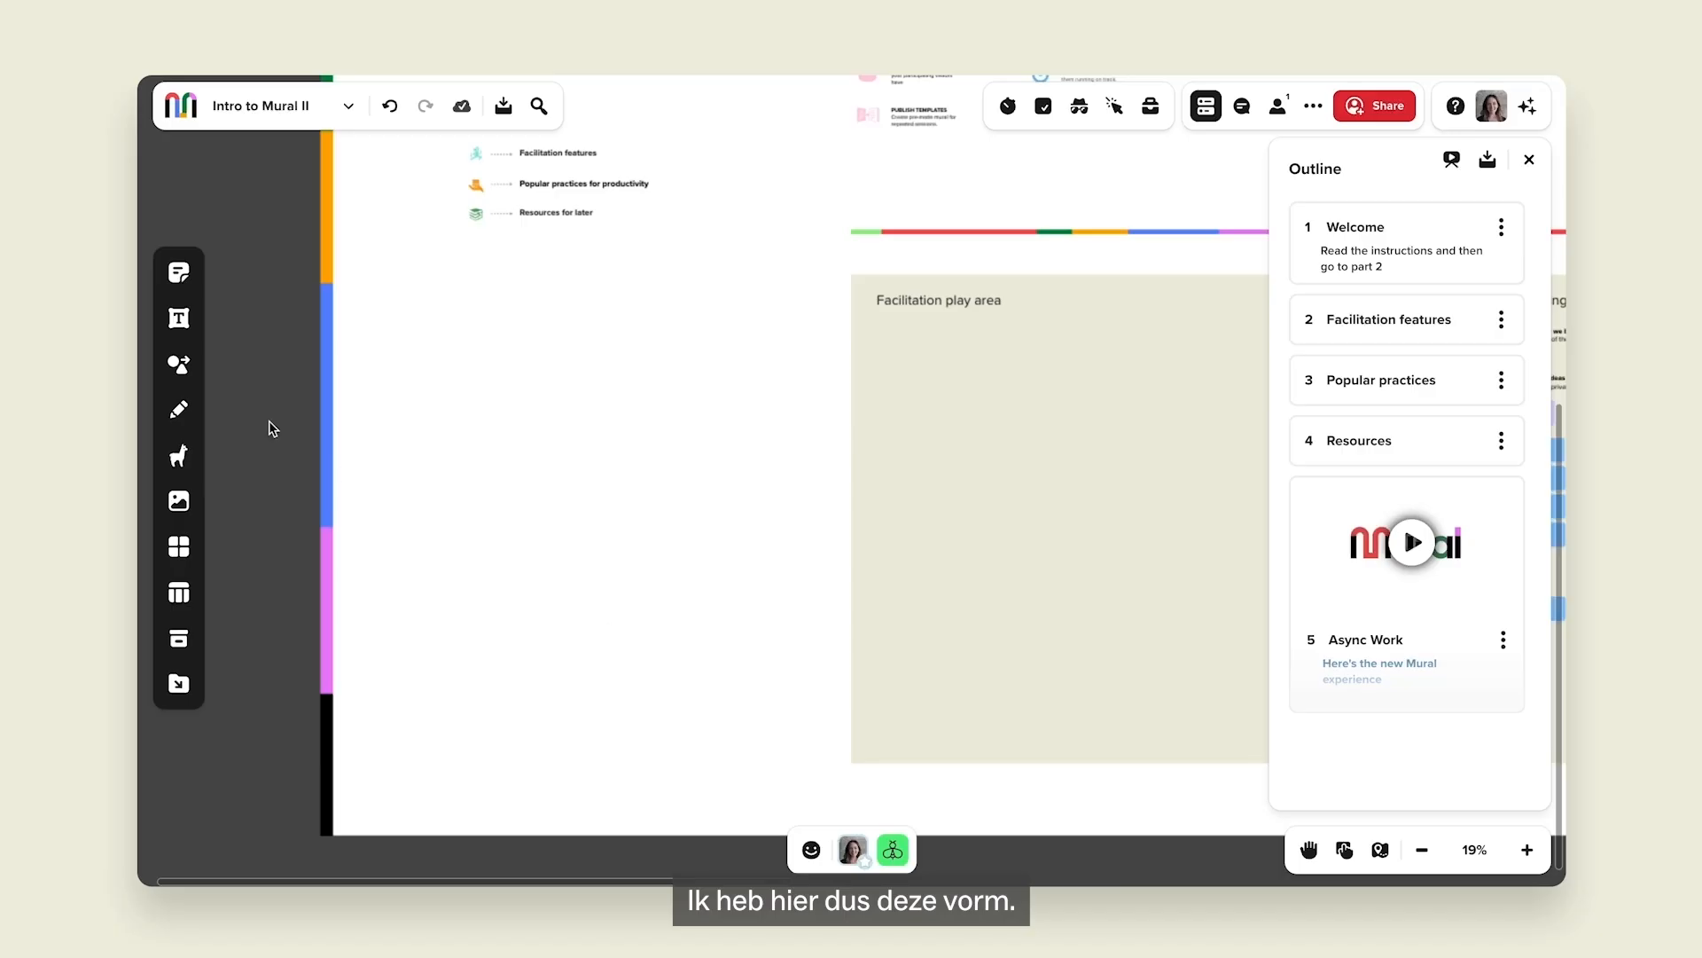
Draw a pale blue rectangle left of the Facilitation play area.
{"action": "left_click", "coordinate": [178, 366]}
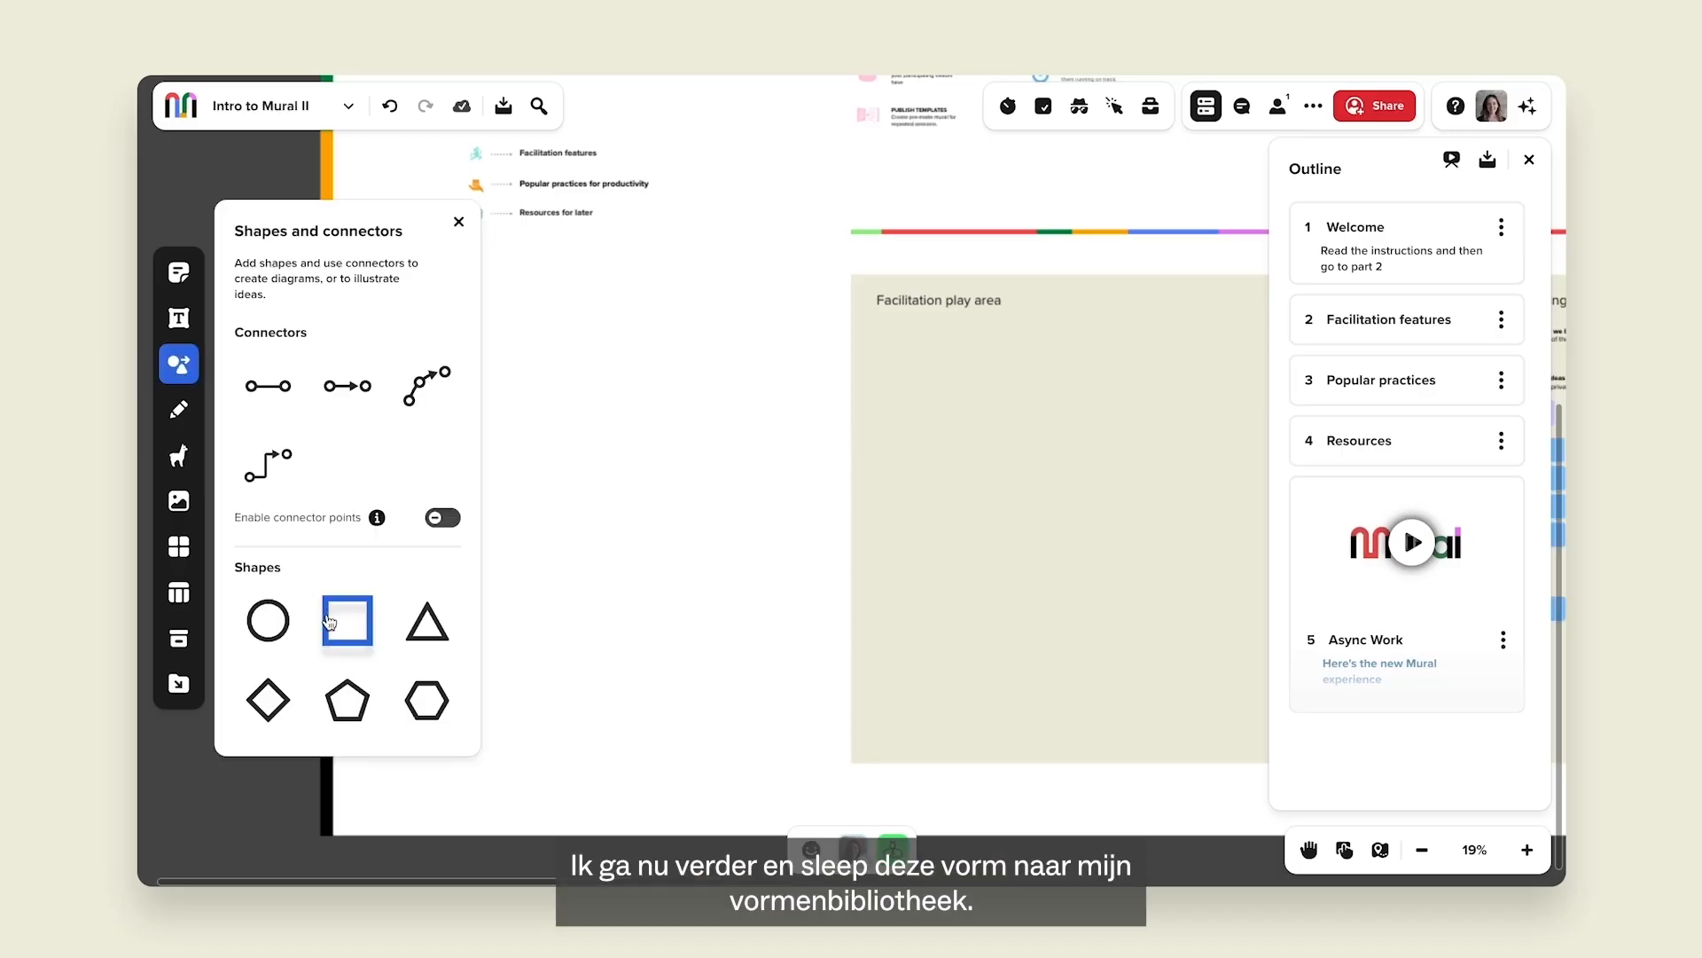
{"action": "left_click_drag", "start_coordinate": [411, 555], "coordinate": [806, 758]}
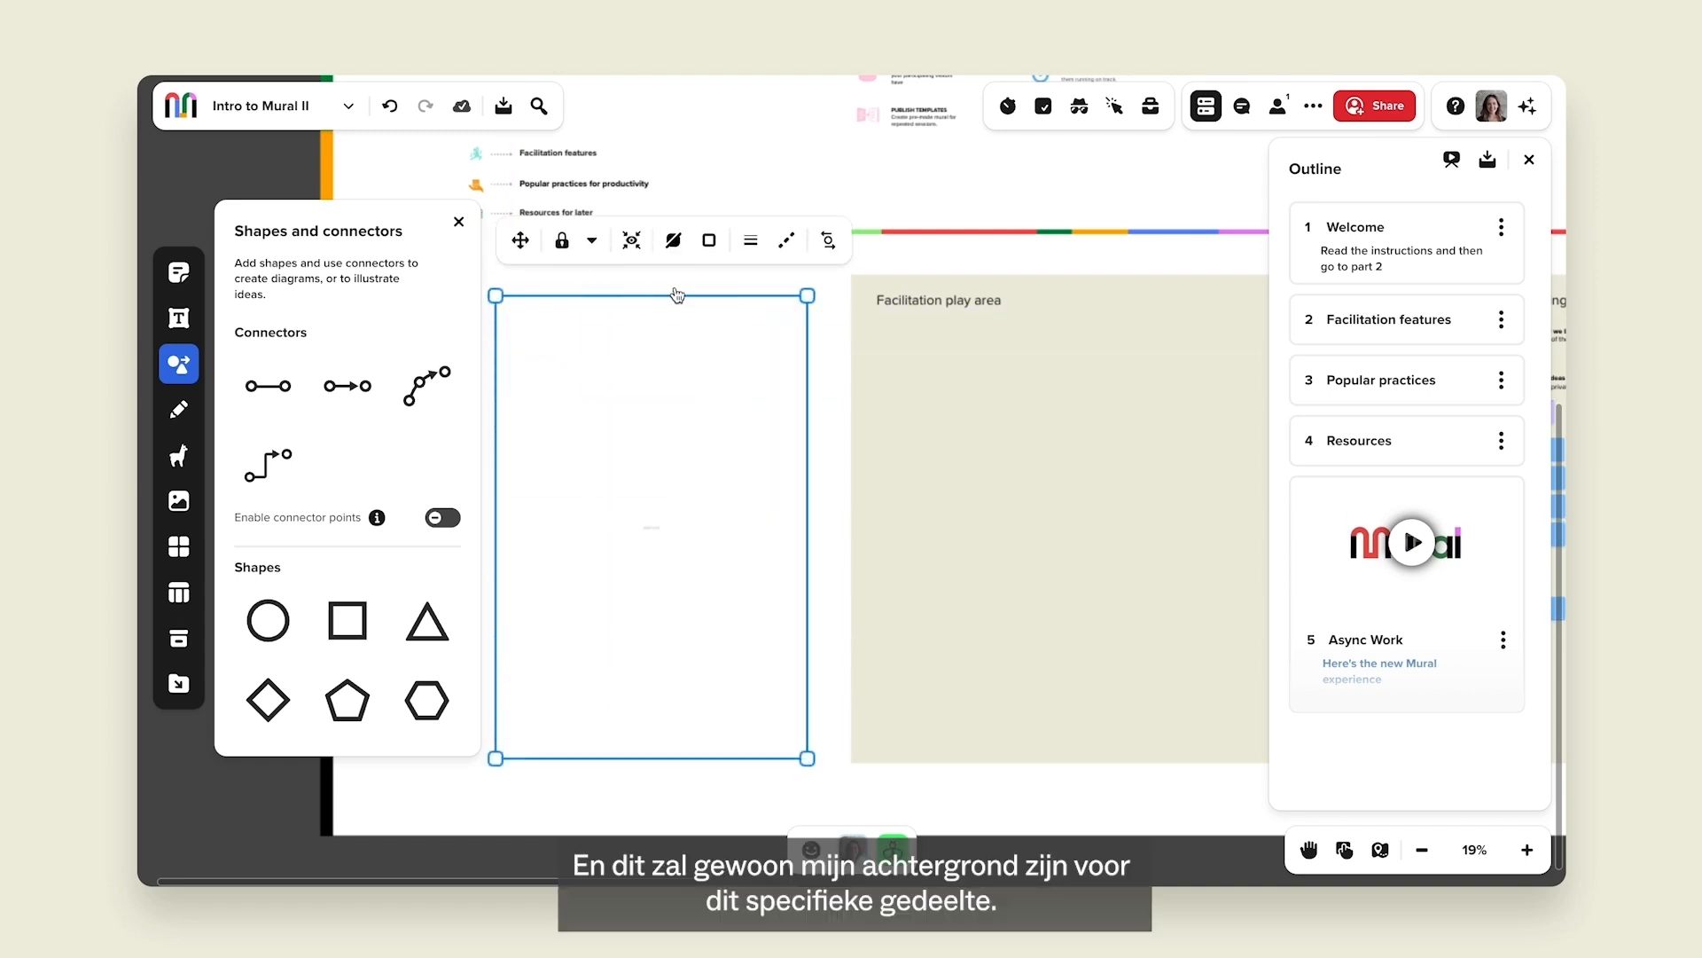
{"action": "left_click", "coordinate": [675, 243]}
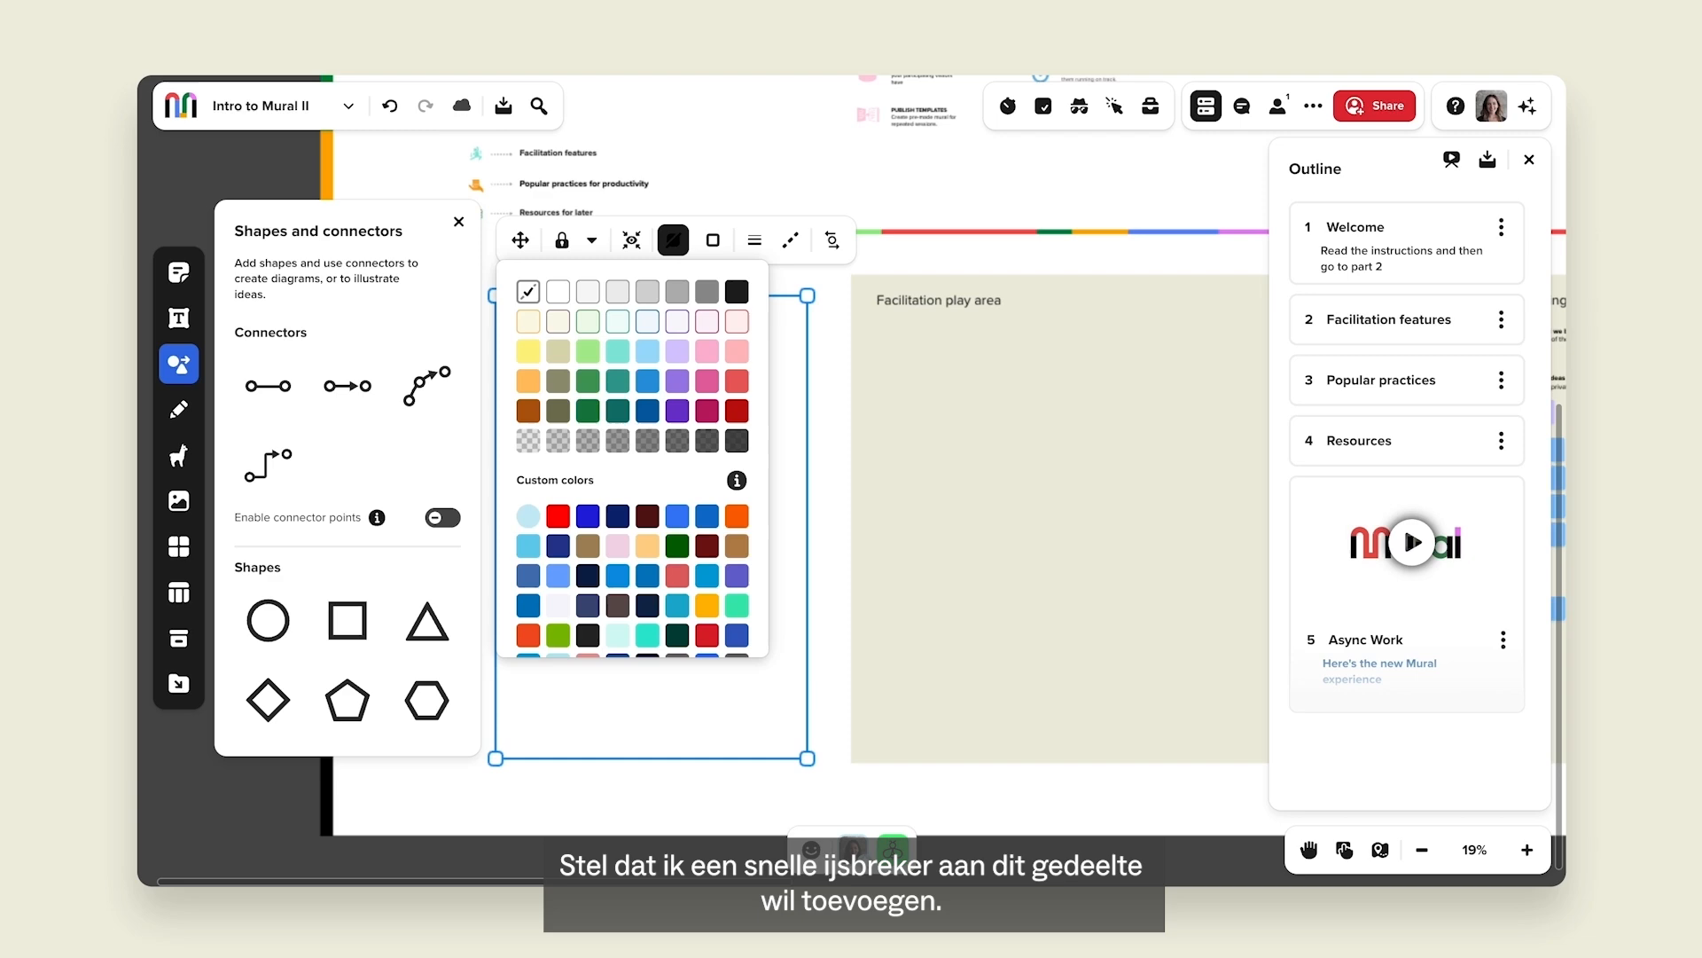
{"action": "left_click", "coordinate": [651, 324]}
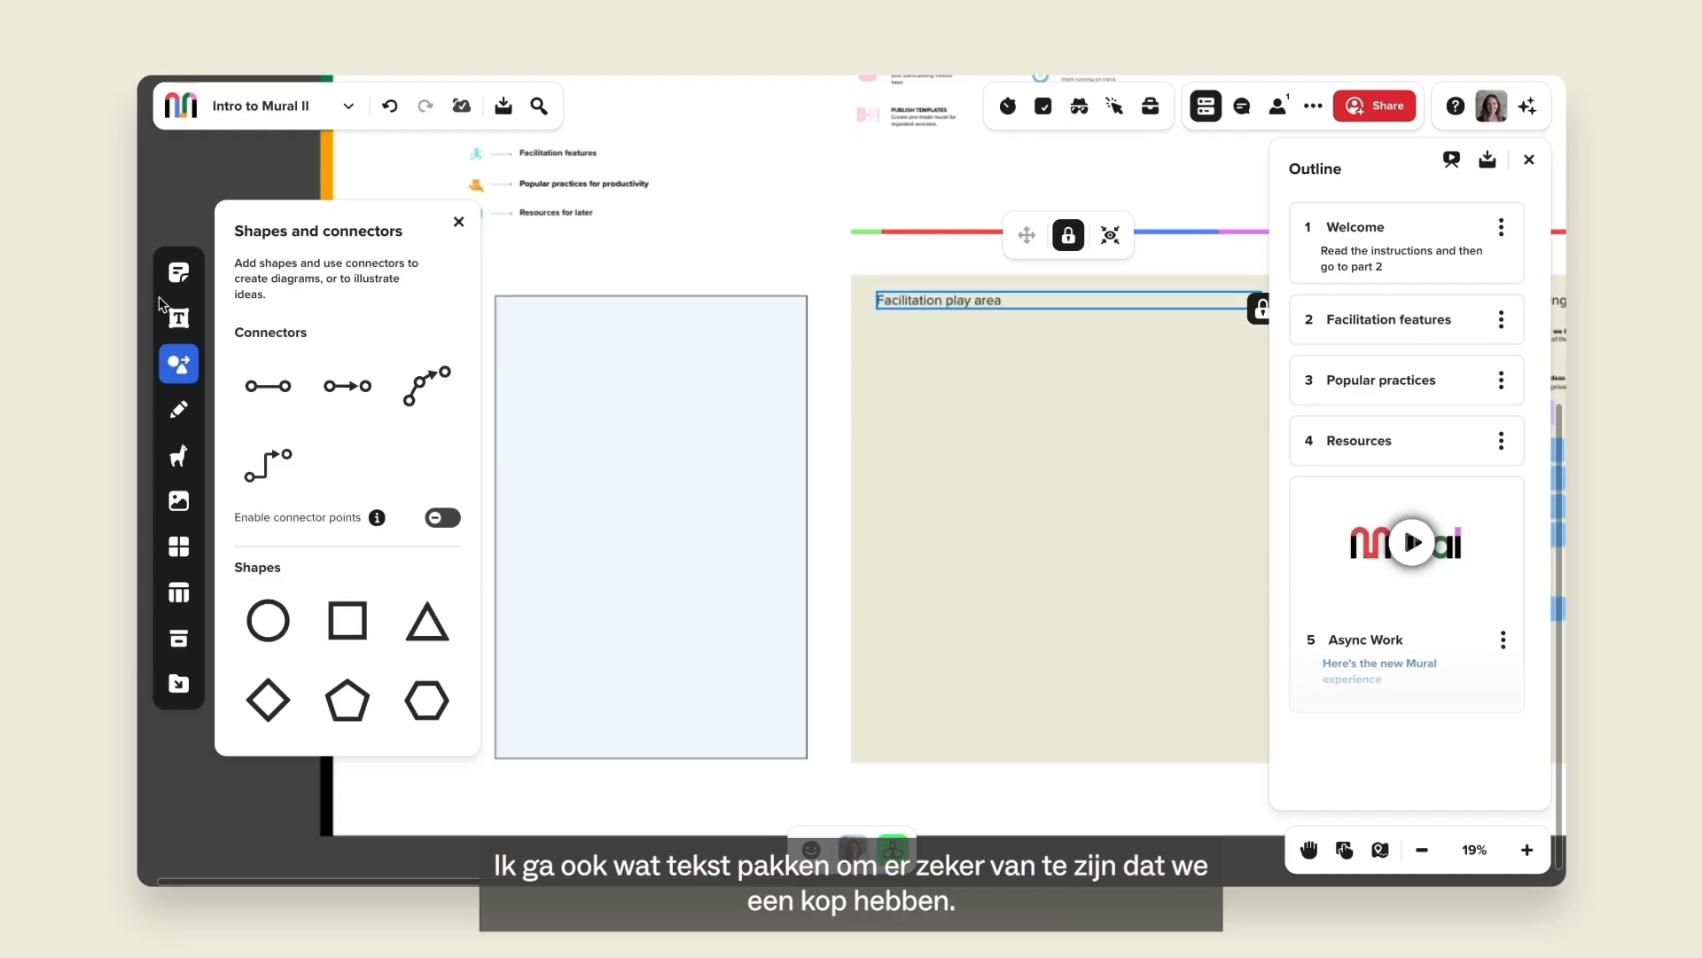
Add a large black 'Icebreaker' heading in Marker Felt inside the blue rectangle.
{"action": "left_click", "coordinate": [172, 318]}
{"action": "left_click_drag", "start_coordinate": [282, 406], "coordinate": [581, 330]}
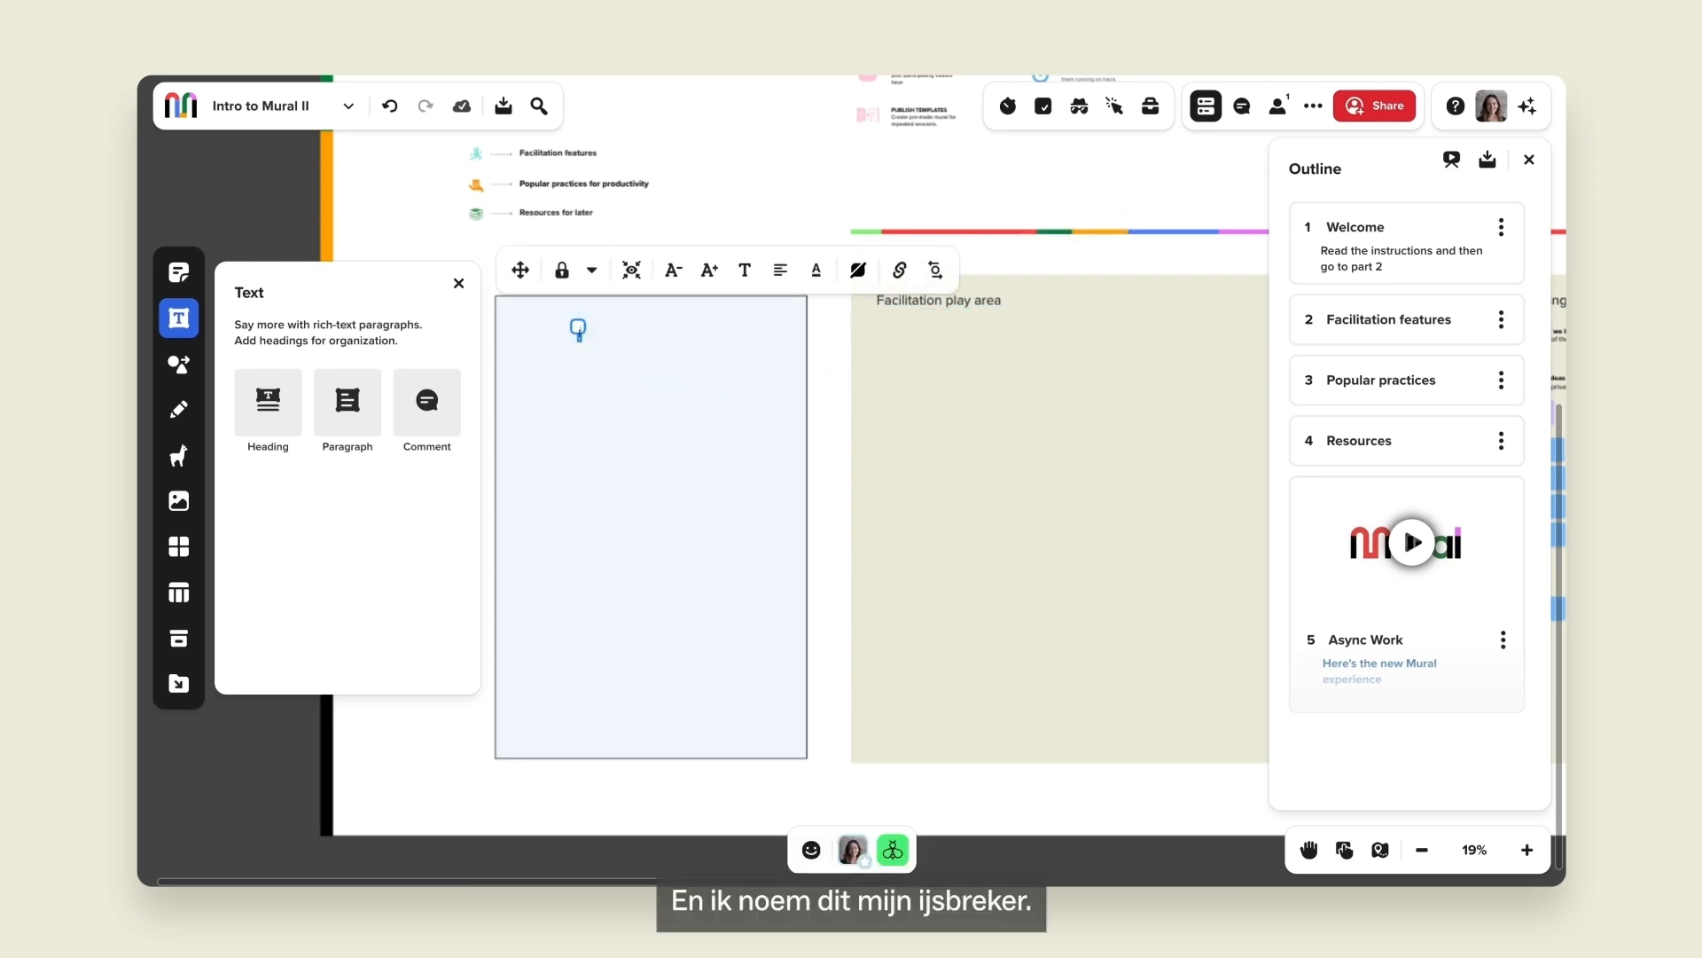
{"action": "key", "text": "BackSpace"}
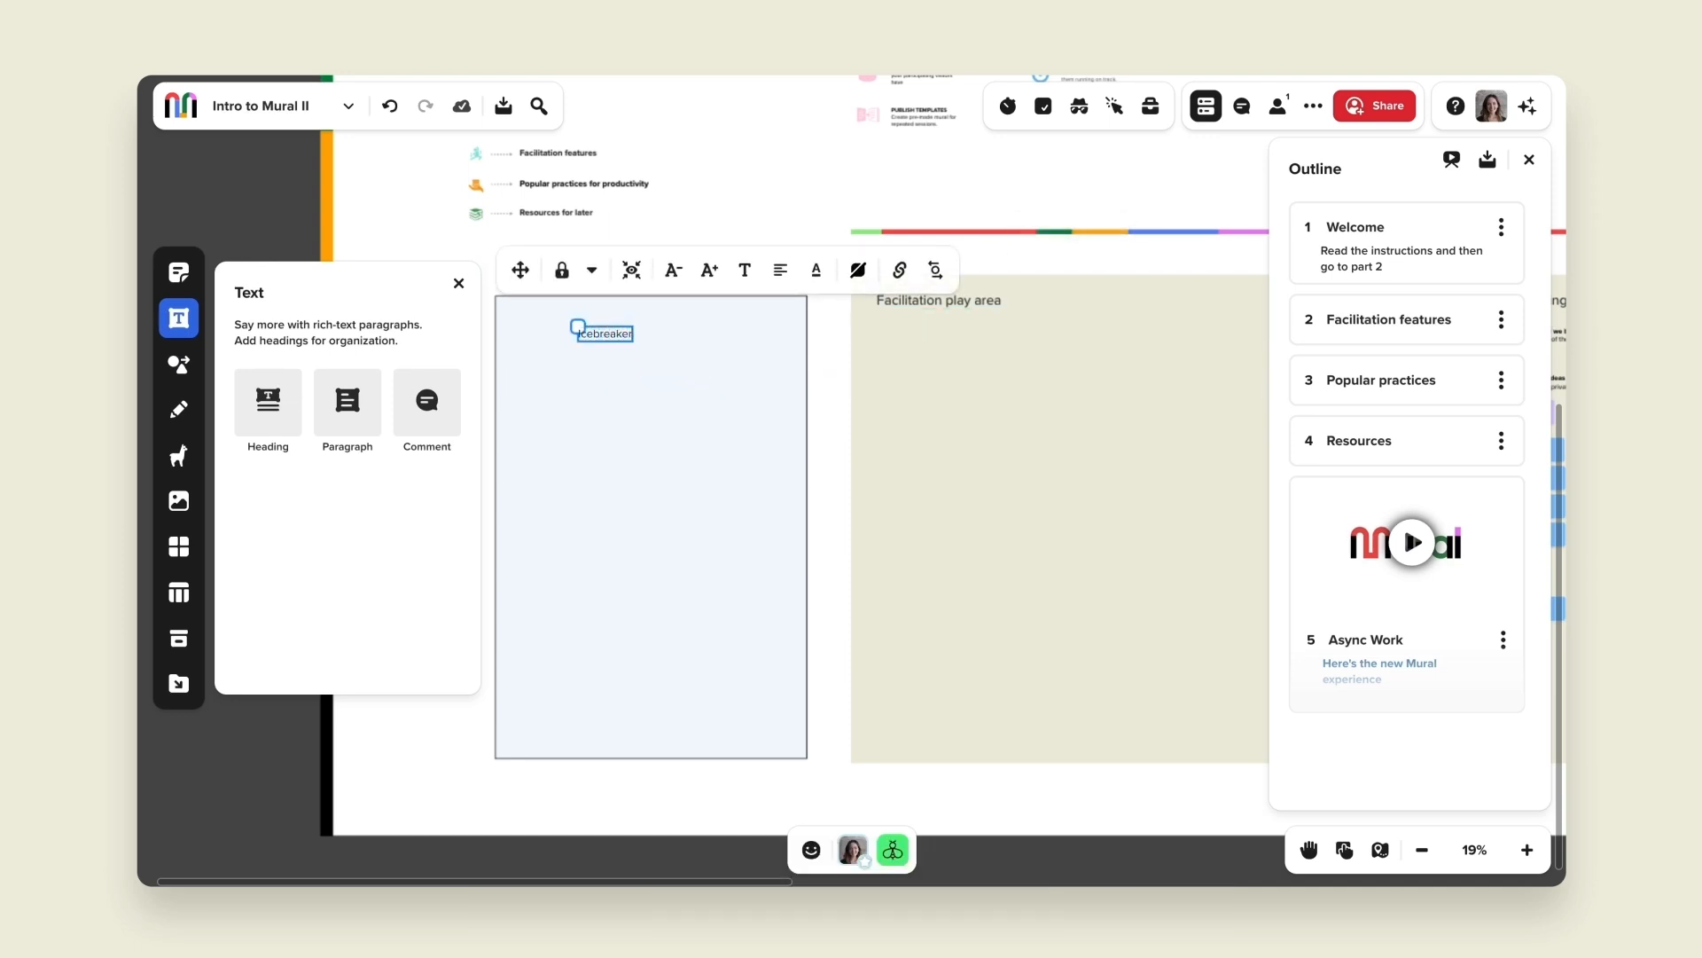
{"action": "left_click", "coordinate": [745, 270]}
{"action": "left_click", "coordinate": [833, 317]}
{"action": "left_click", "coordinate": [833, 456]}
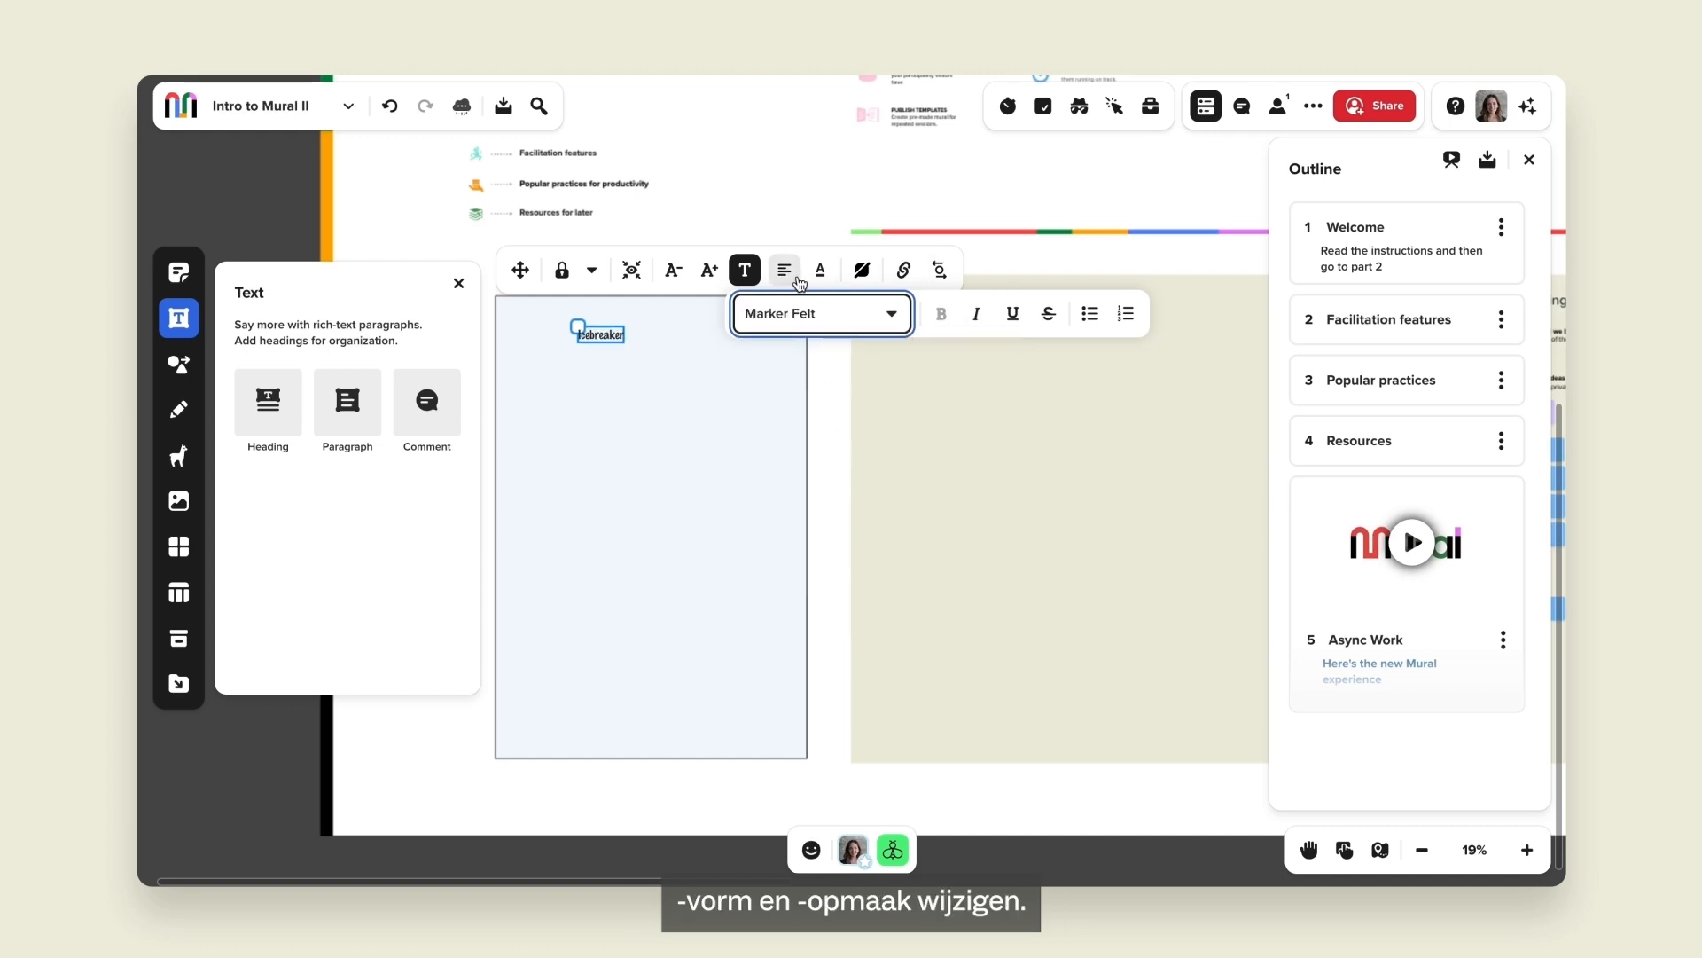
{"action": "left_click", "coordinate": [708, 270]}
{"action": "left_click", "coordinate": [709, 270]}
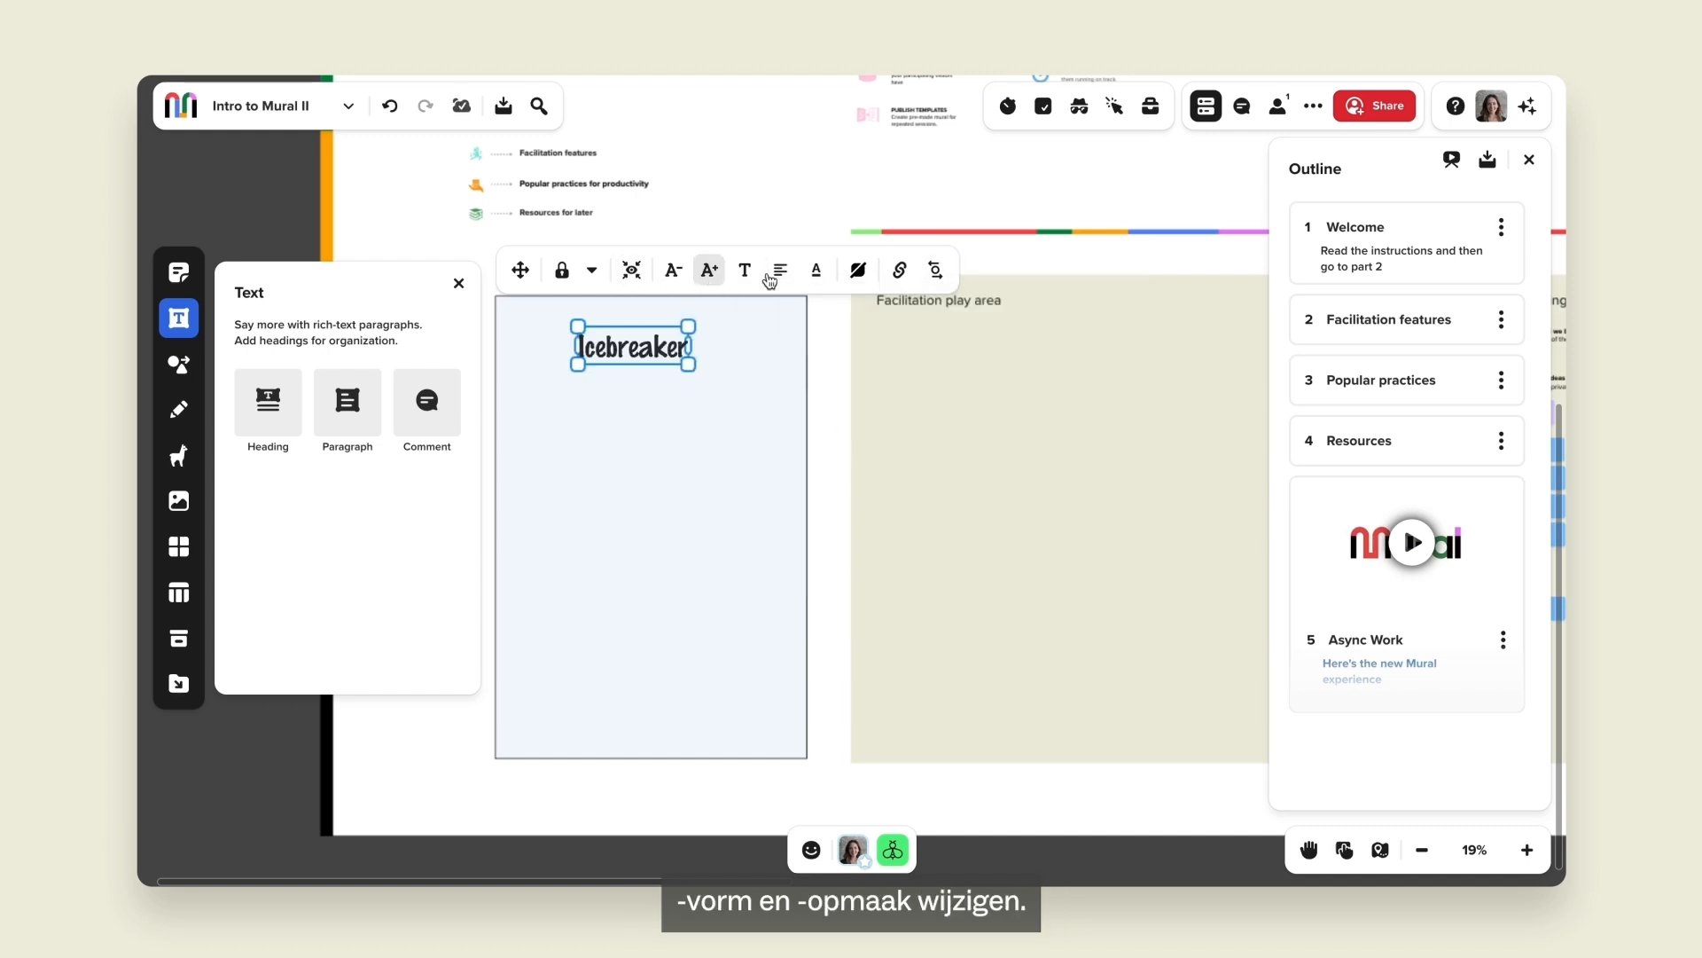
{"action": "left_click", "coordinate": [817, 271]}
{"action": "left_click", "coordinate": [532, 550]}
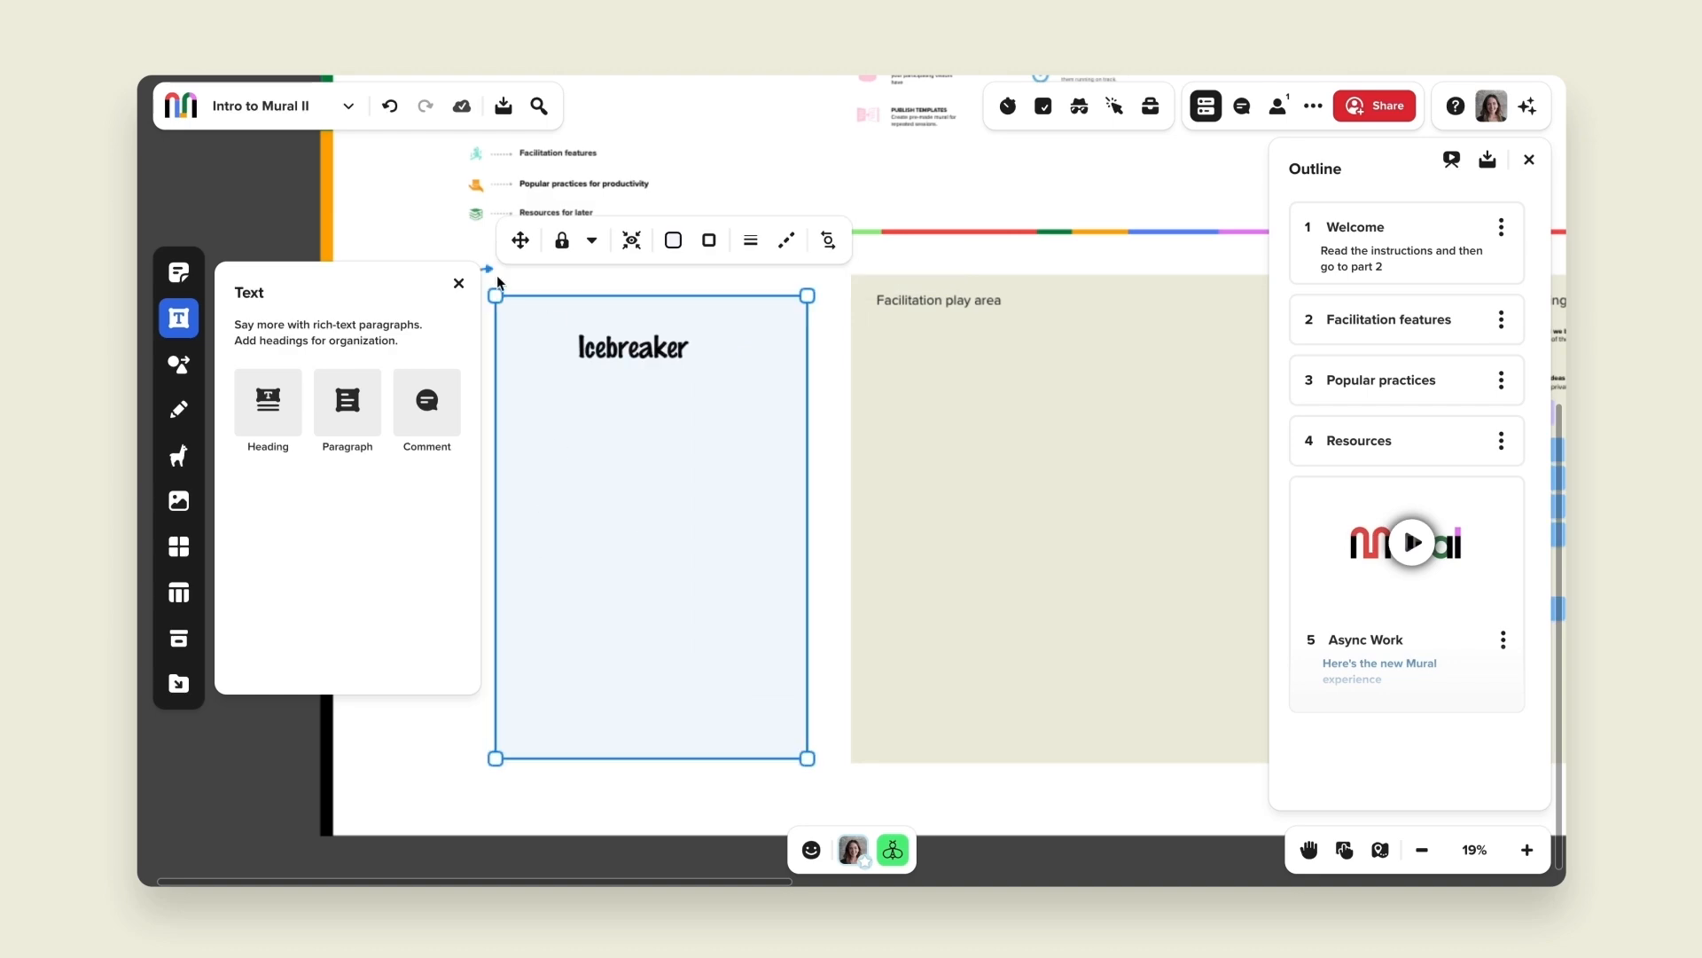
{"action": "left_click", "coordinate": [458, 283]}
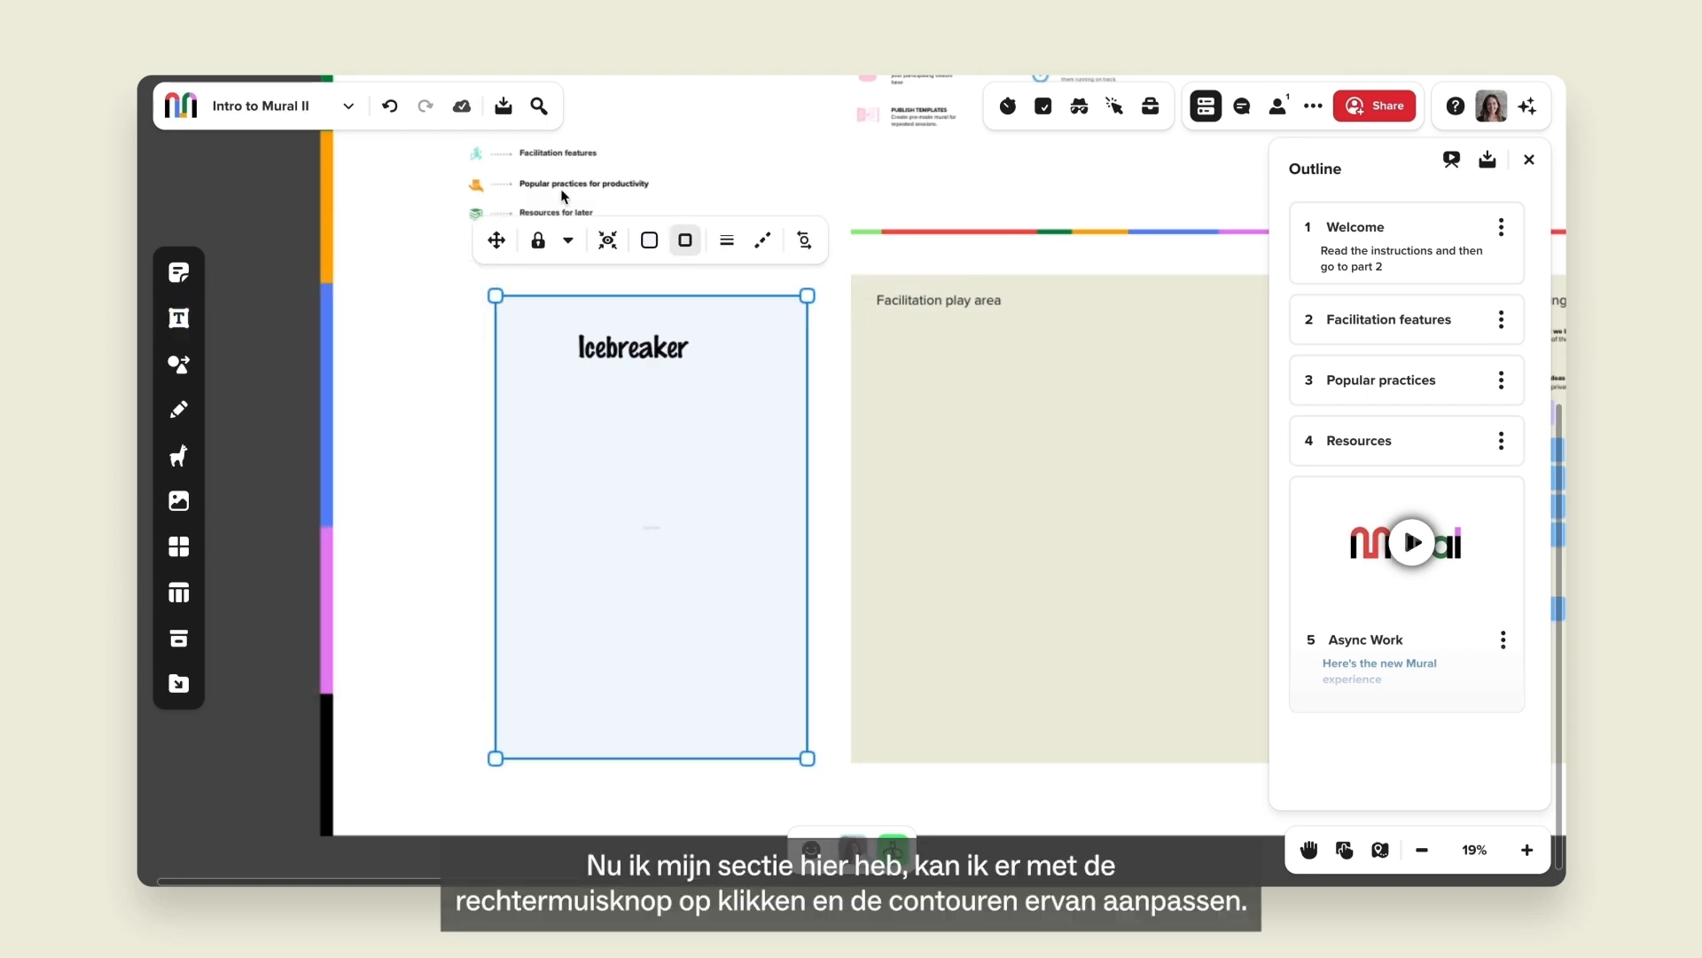
Add the rectangle to the outline as 'Icebreaker', placed second right after Welcome.
{"action": "right_click", "coordinate": [613, 472]}
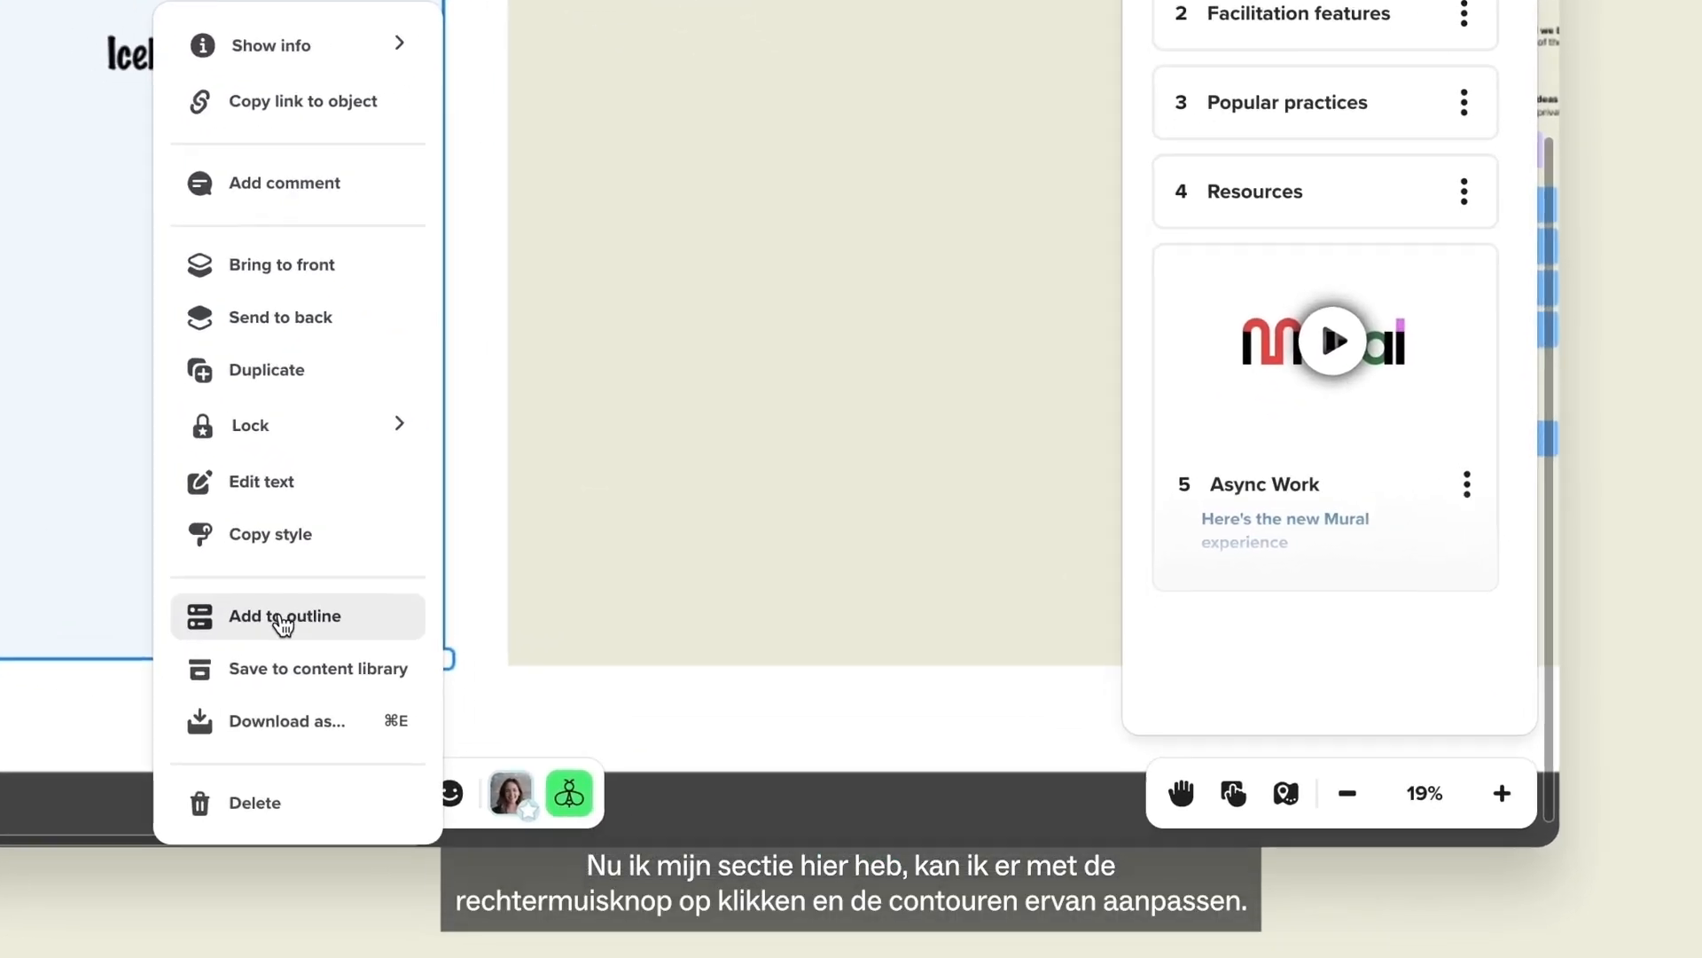
{"action": "left_click", "coordinate": [282, 621]}
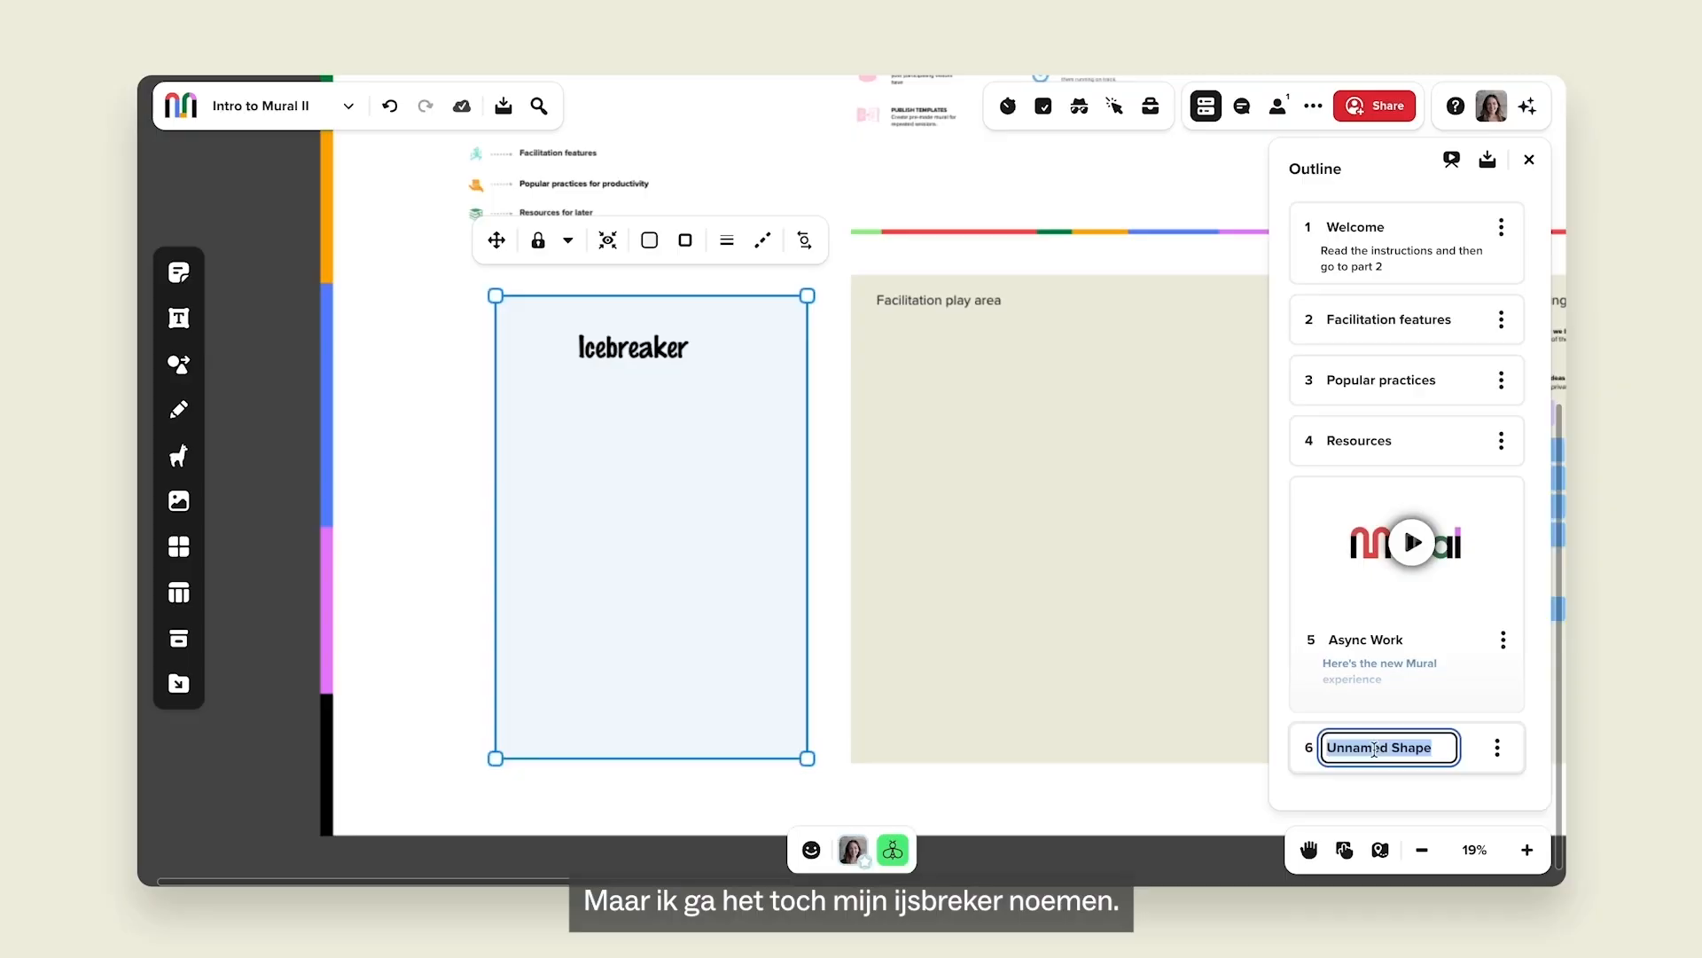
{"action": "type", "text": "Icebreaker"}
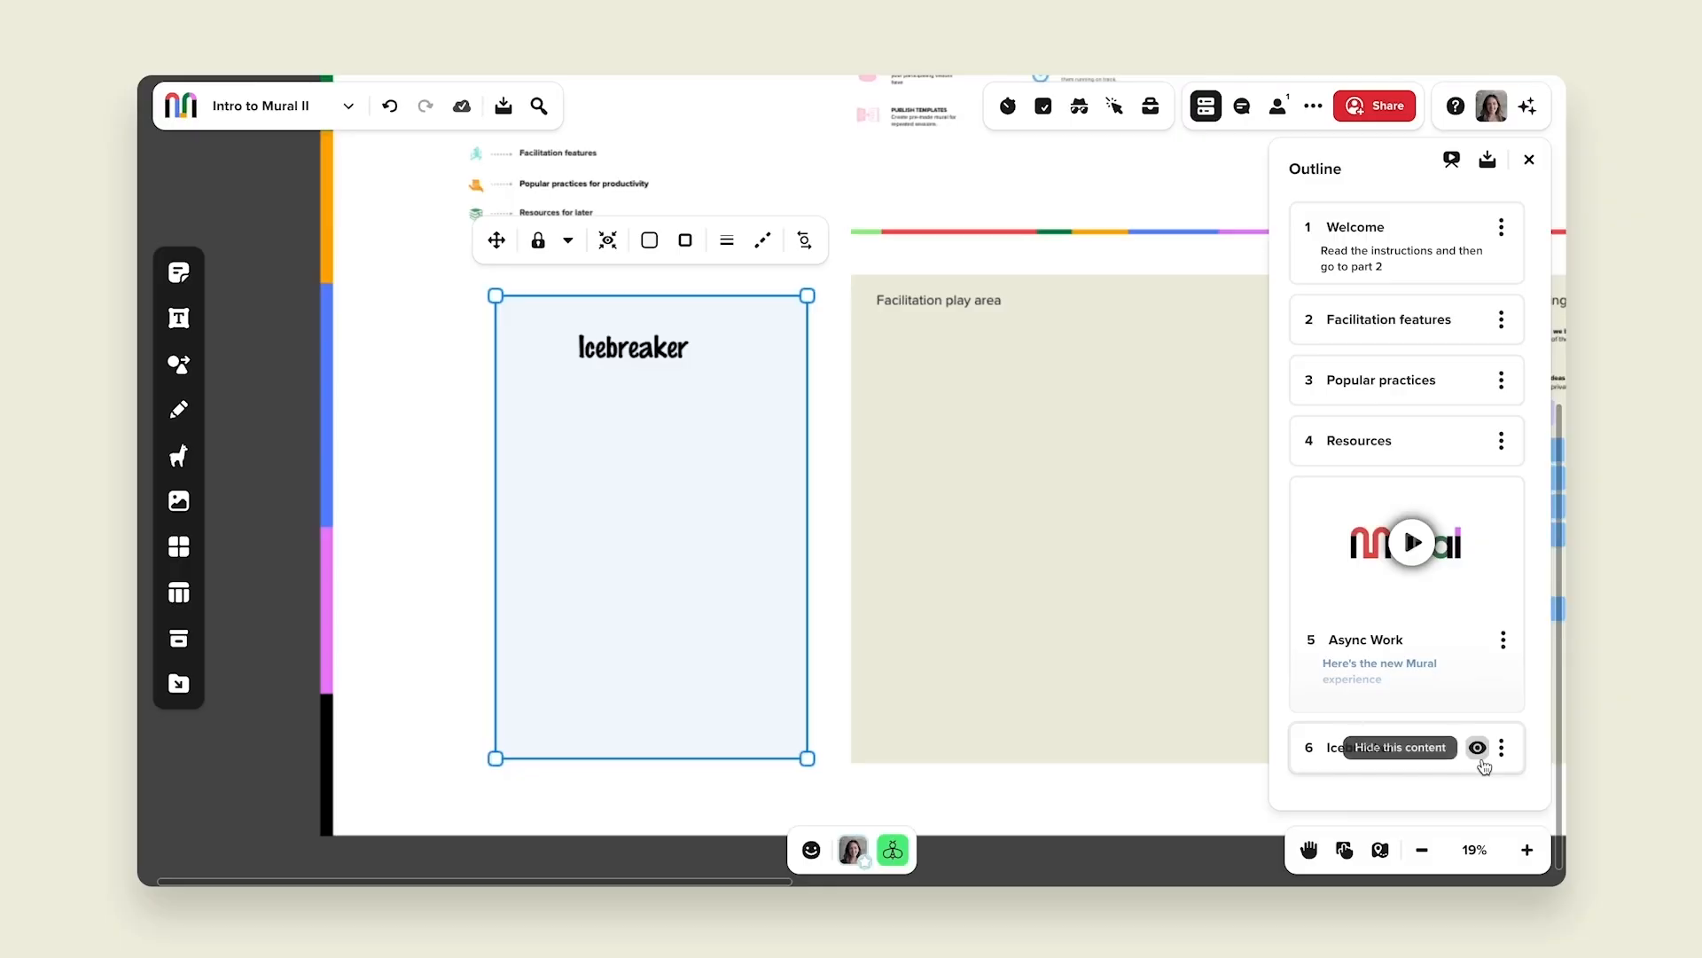
{"action": "left_click_drag", "start_coordinate": [1482, 761], "coordinate": [1444, 340]}
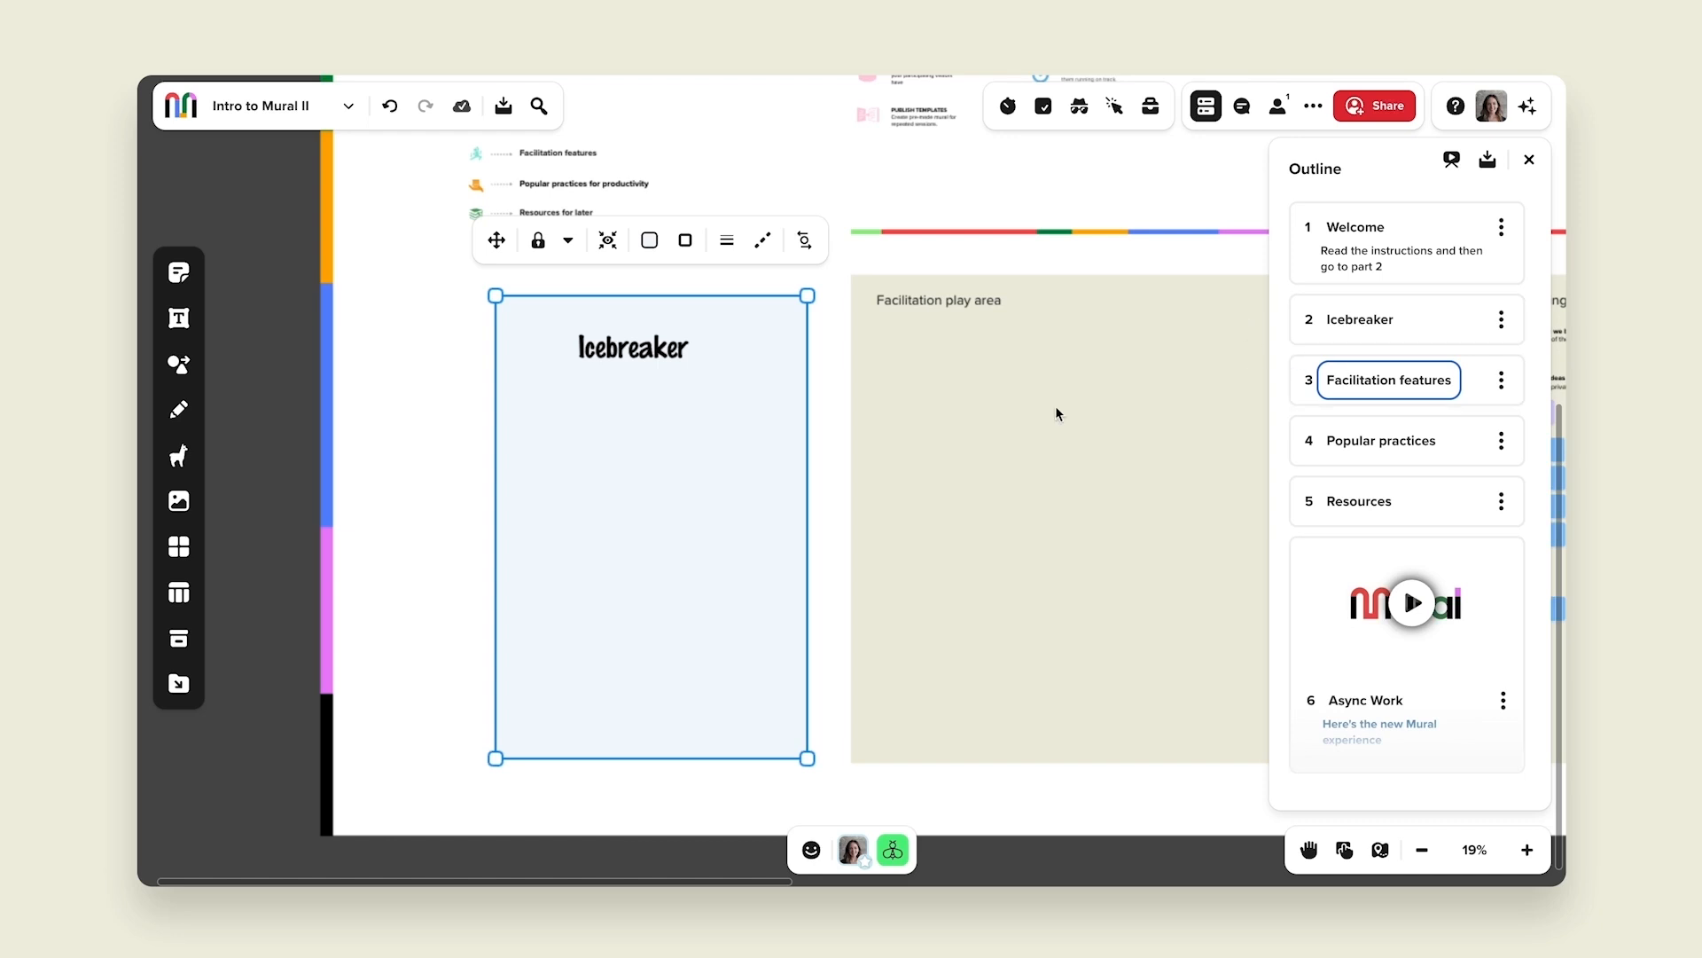
Hide the Icebreaker section's content on the board.
{"action": "left_click", "coordinate": [435, 503]}
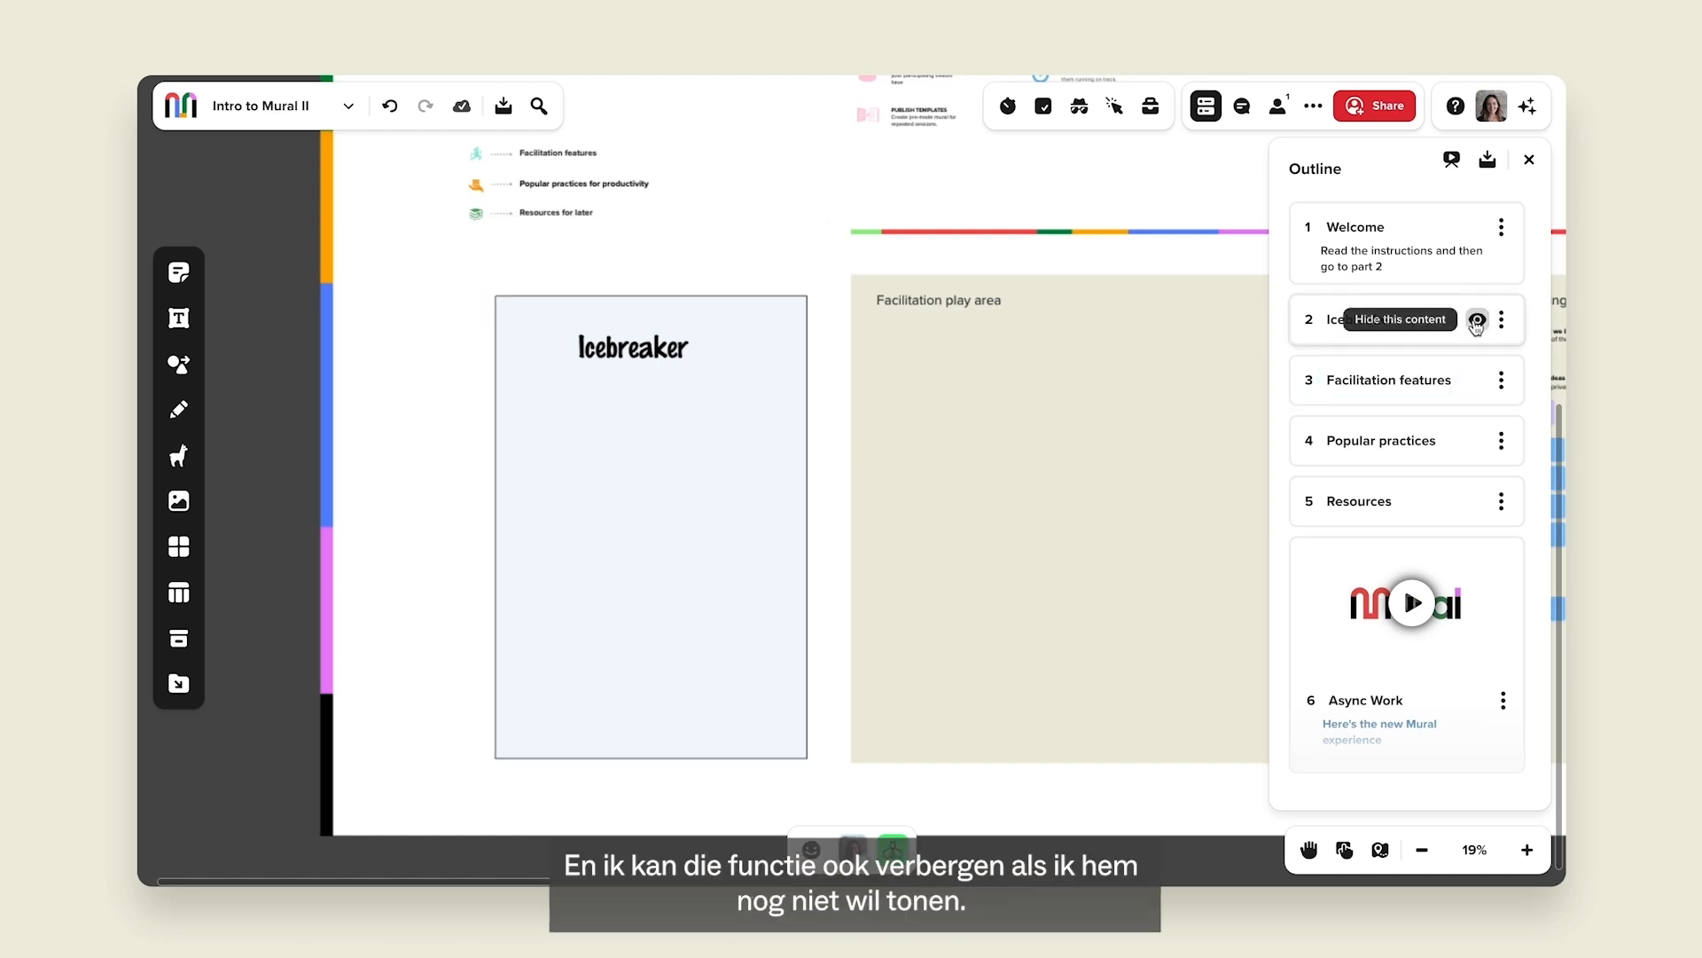
{"action": "left_click", "coordinate": [1476, 321]}
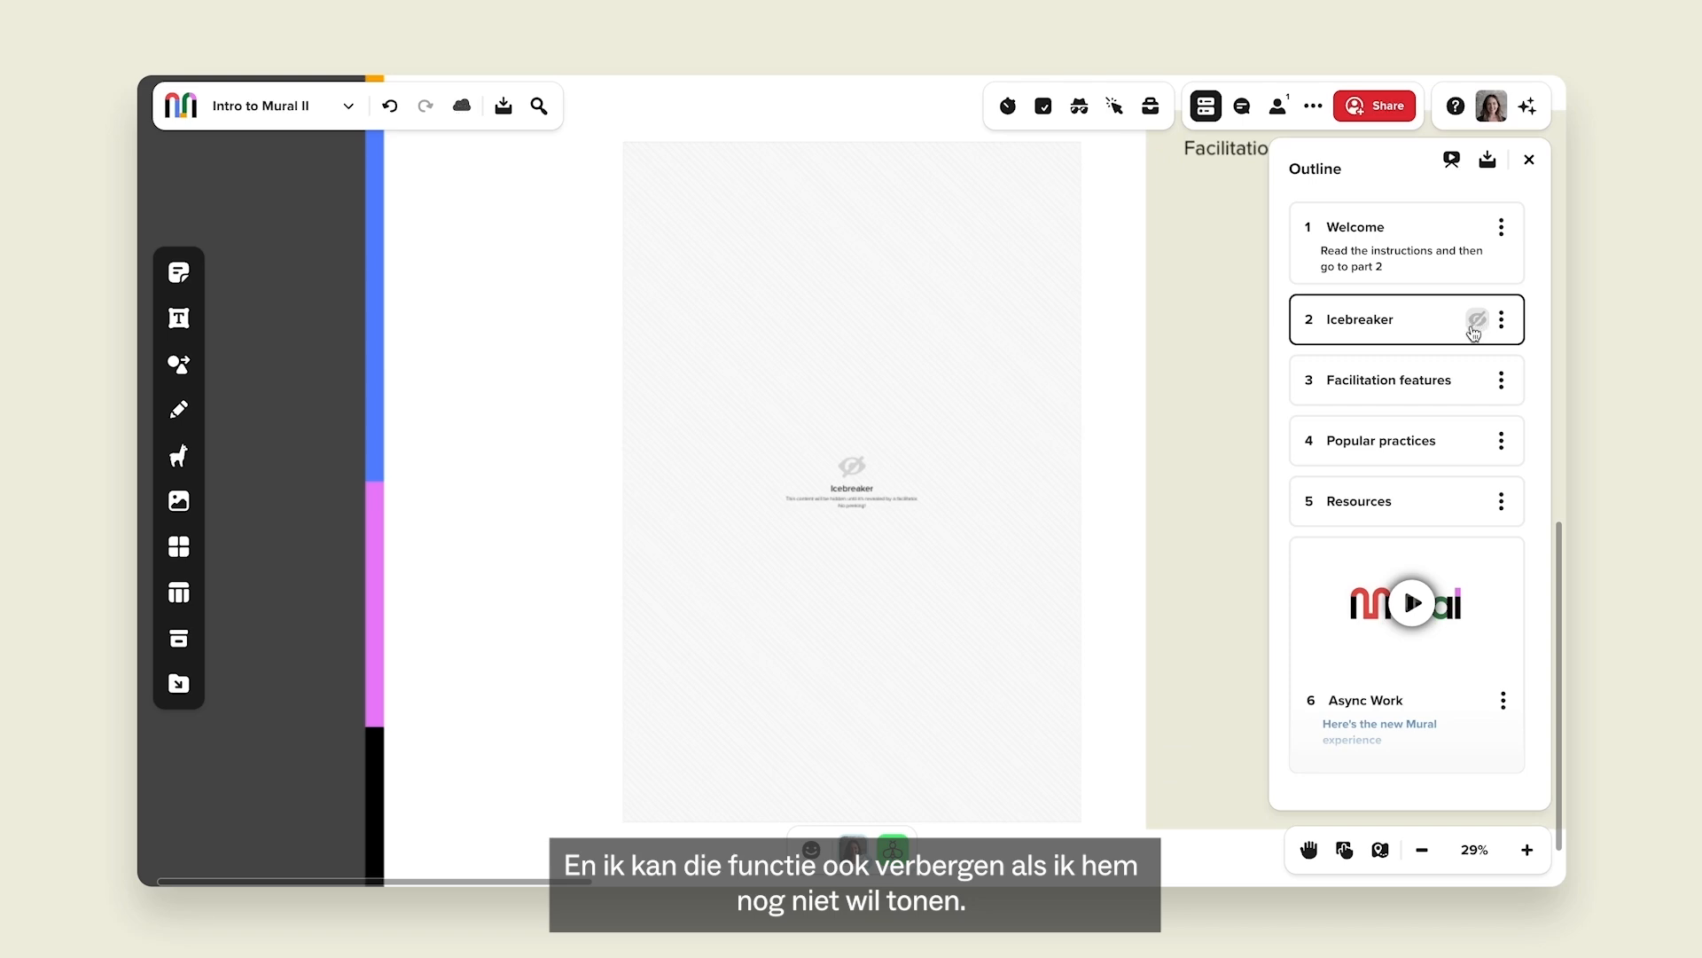
{"action": "left_click", "coordinate": [1475, 321]}
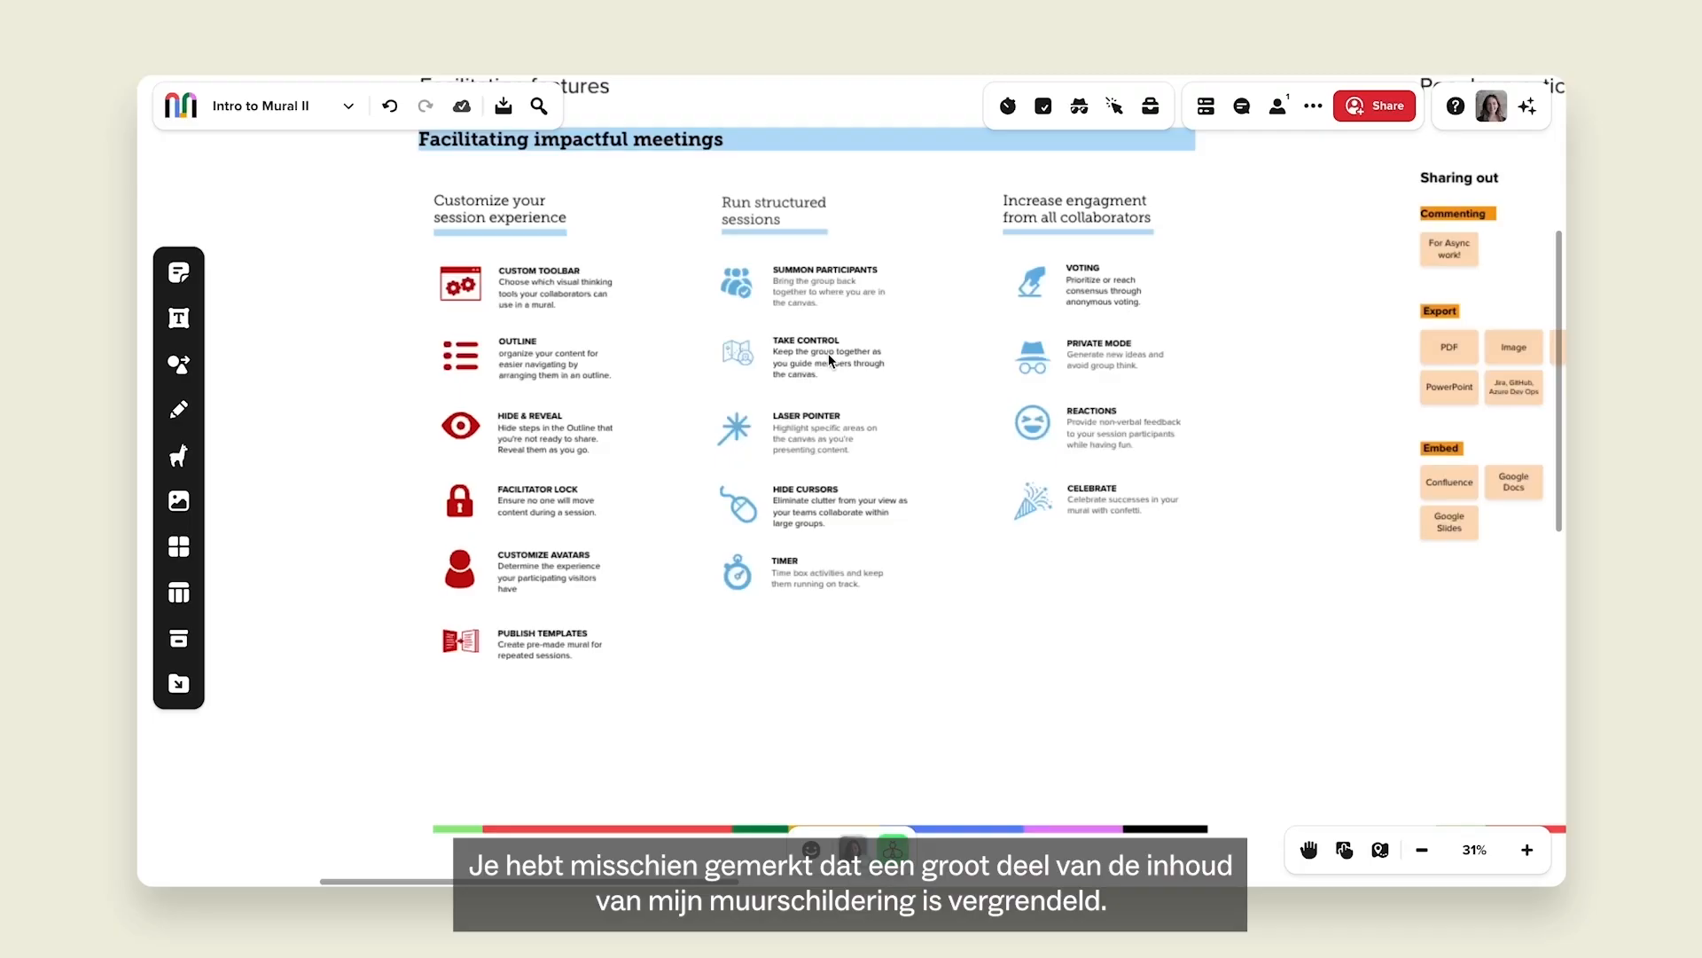
{"action": "left_click", "coordinate": [828, 352]}
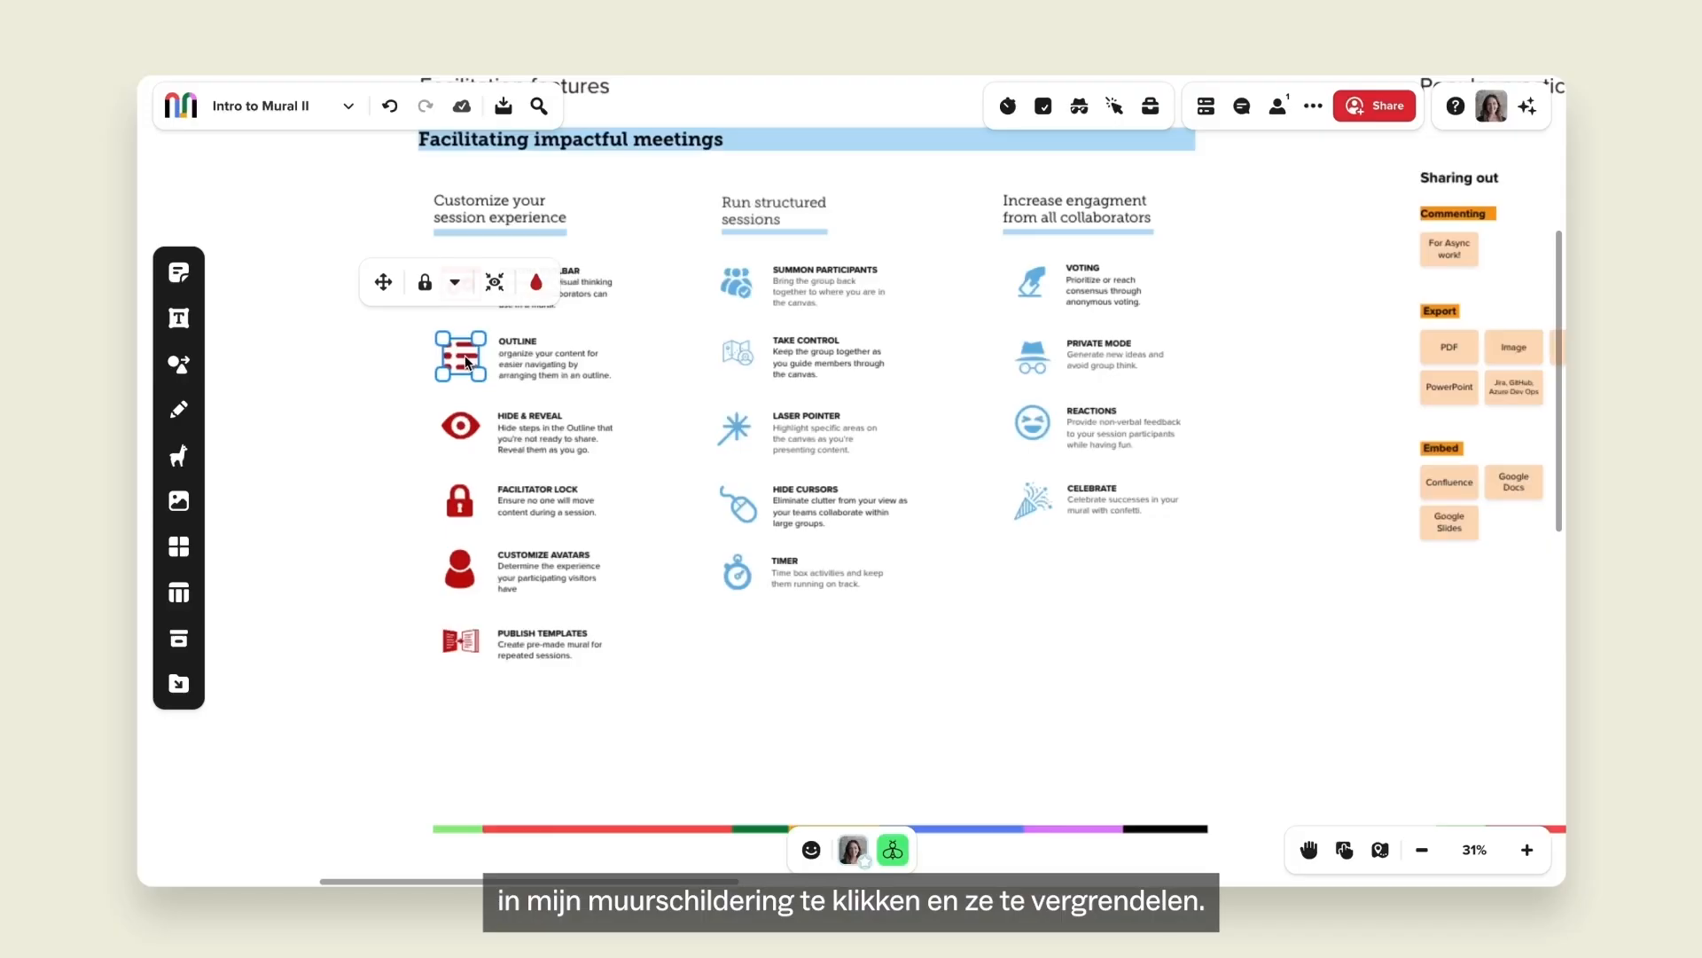
{"action": "right_click", "coordinate": [465, 355]}
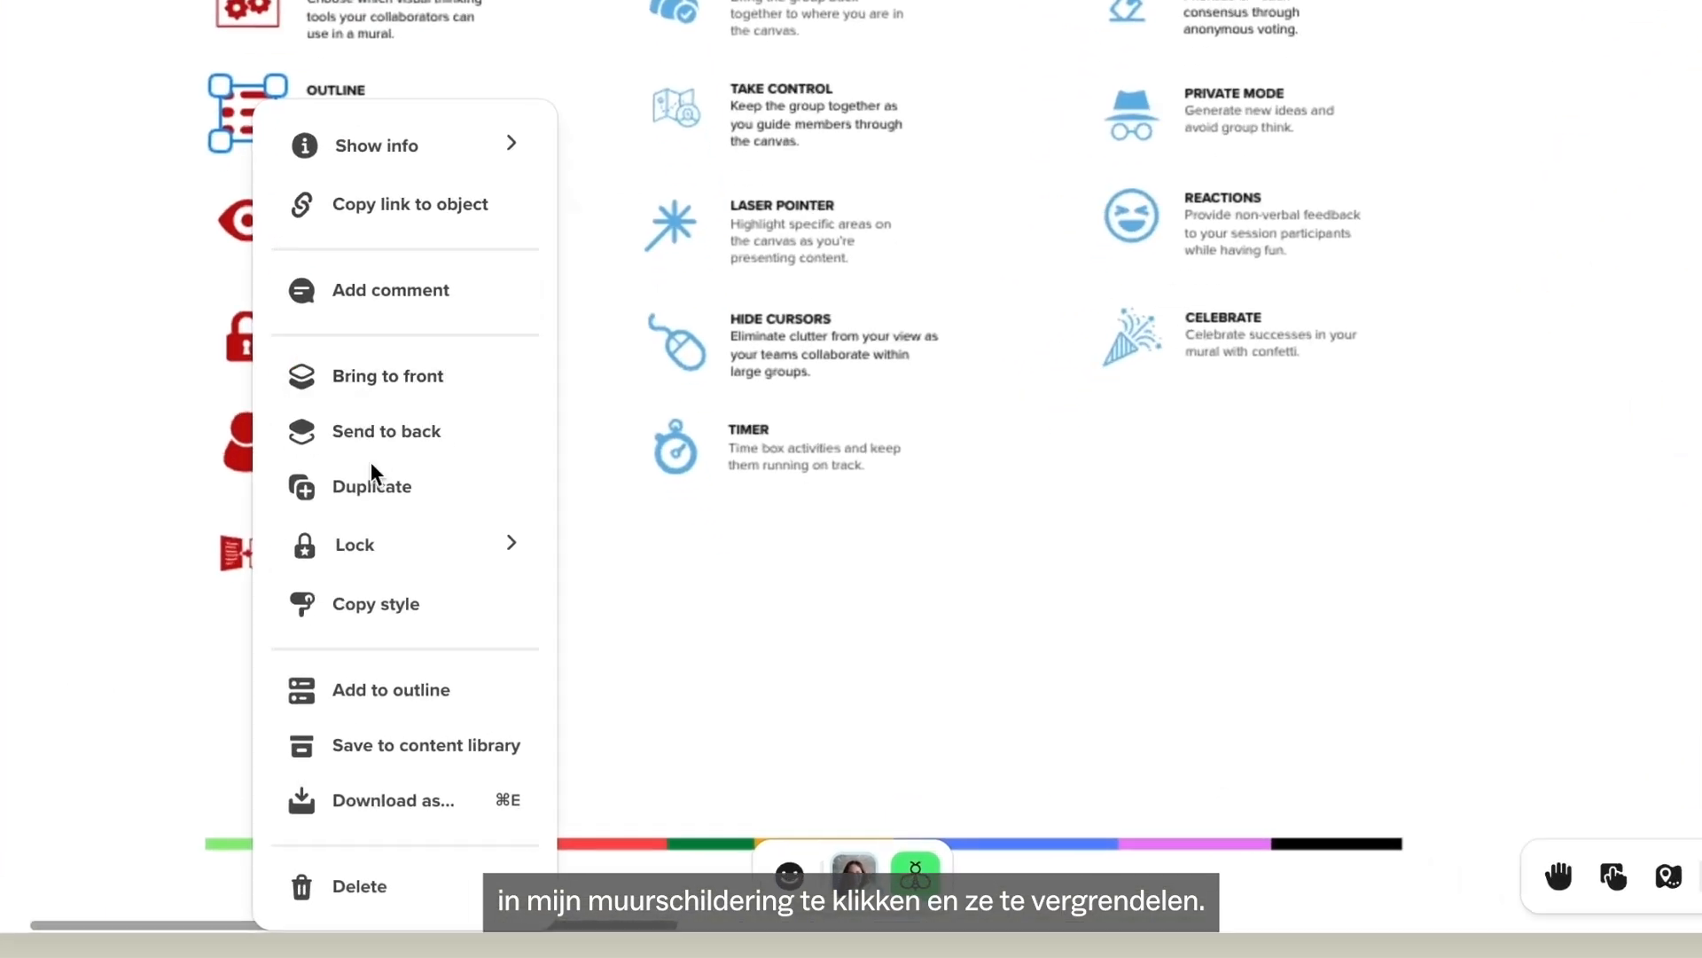
{"action": "mouse_move", "coordinate": [536, 641]}
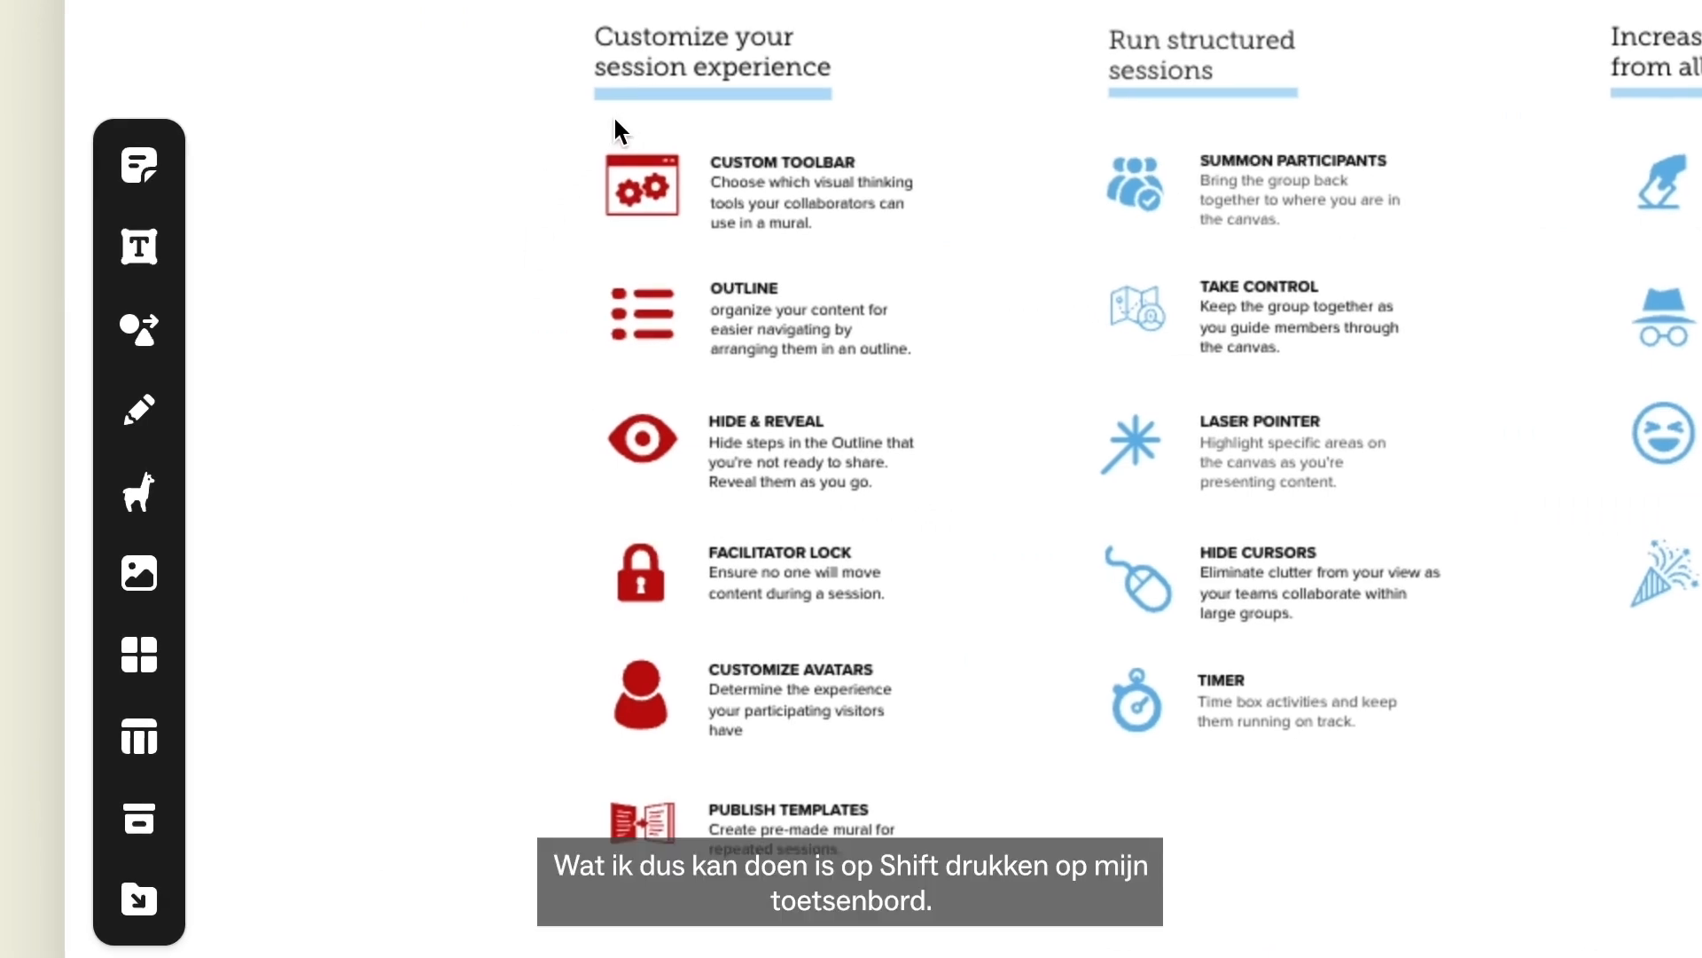
Recolour the six left-column icons Bluish Lilac Purple.
{"action": "left_click_drag", "start_coordinate": [615, 121], "coordinate": [656, 833]}
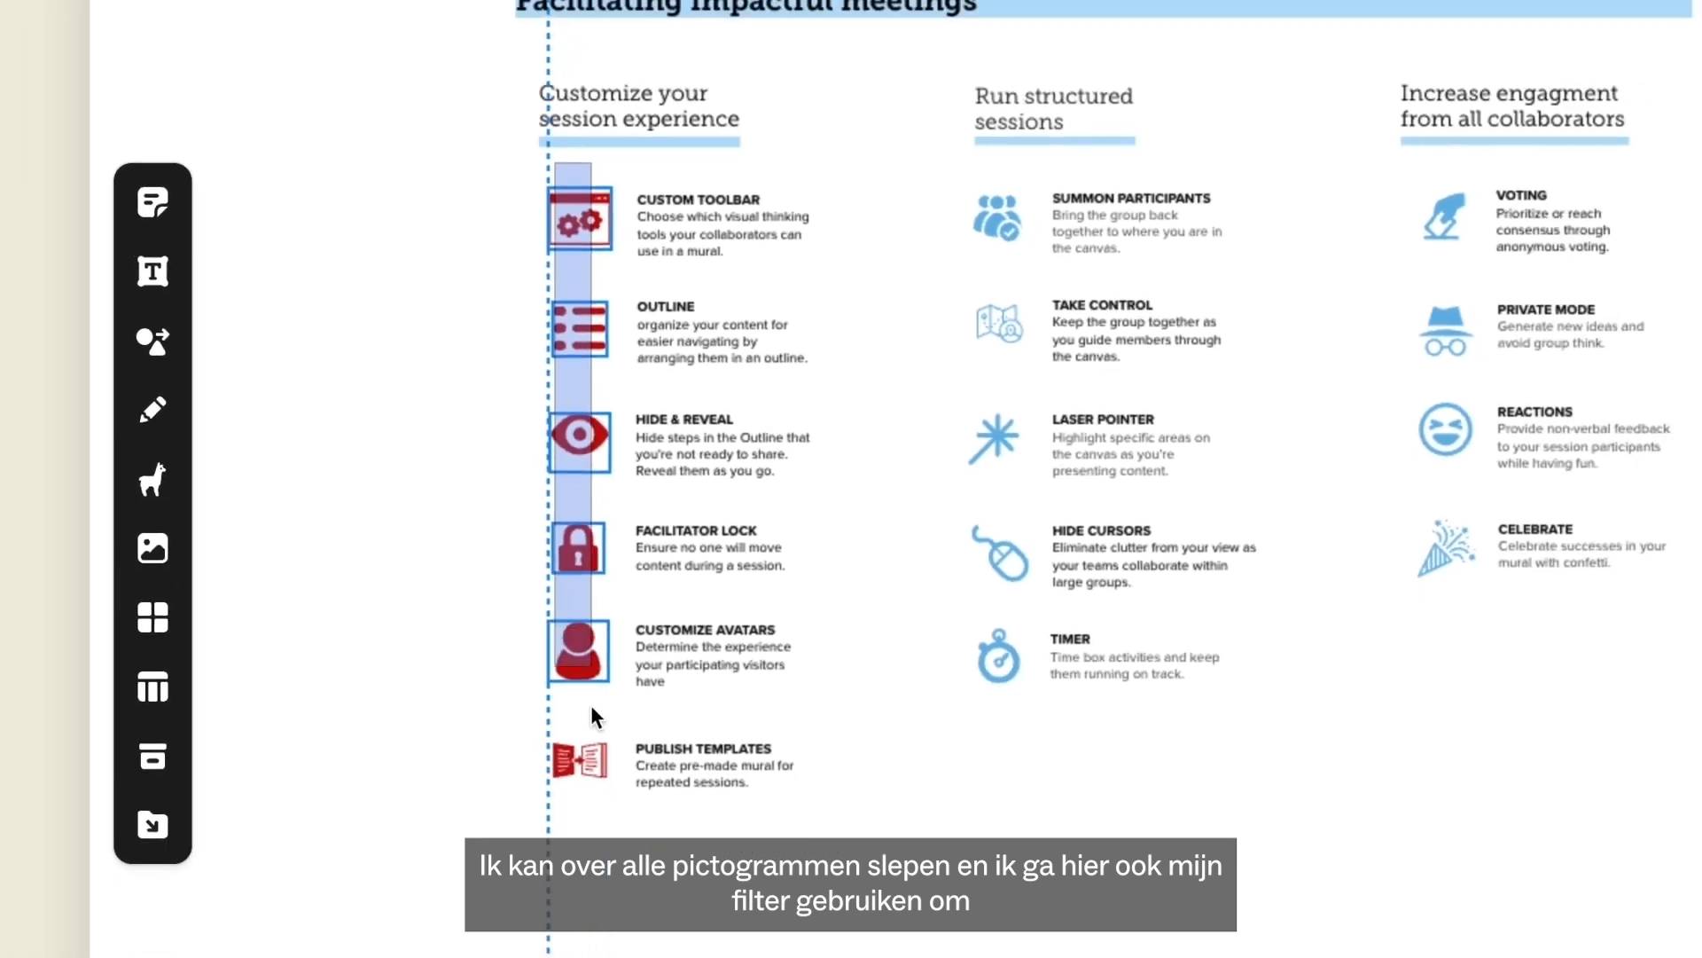
{"action": "left_click_drag", "start_coordinate": [475, 654], "coordinate": [475, 656]}
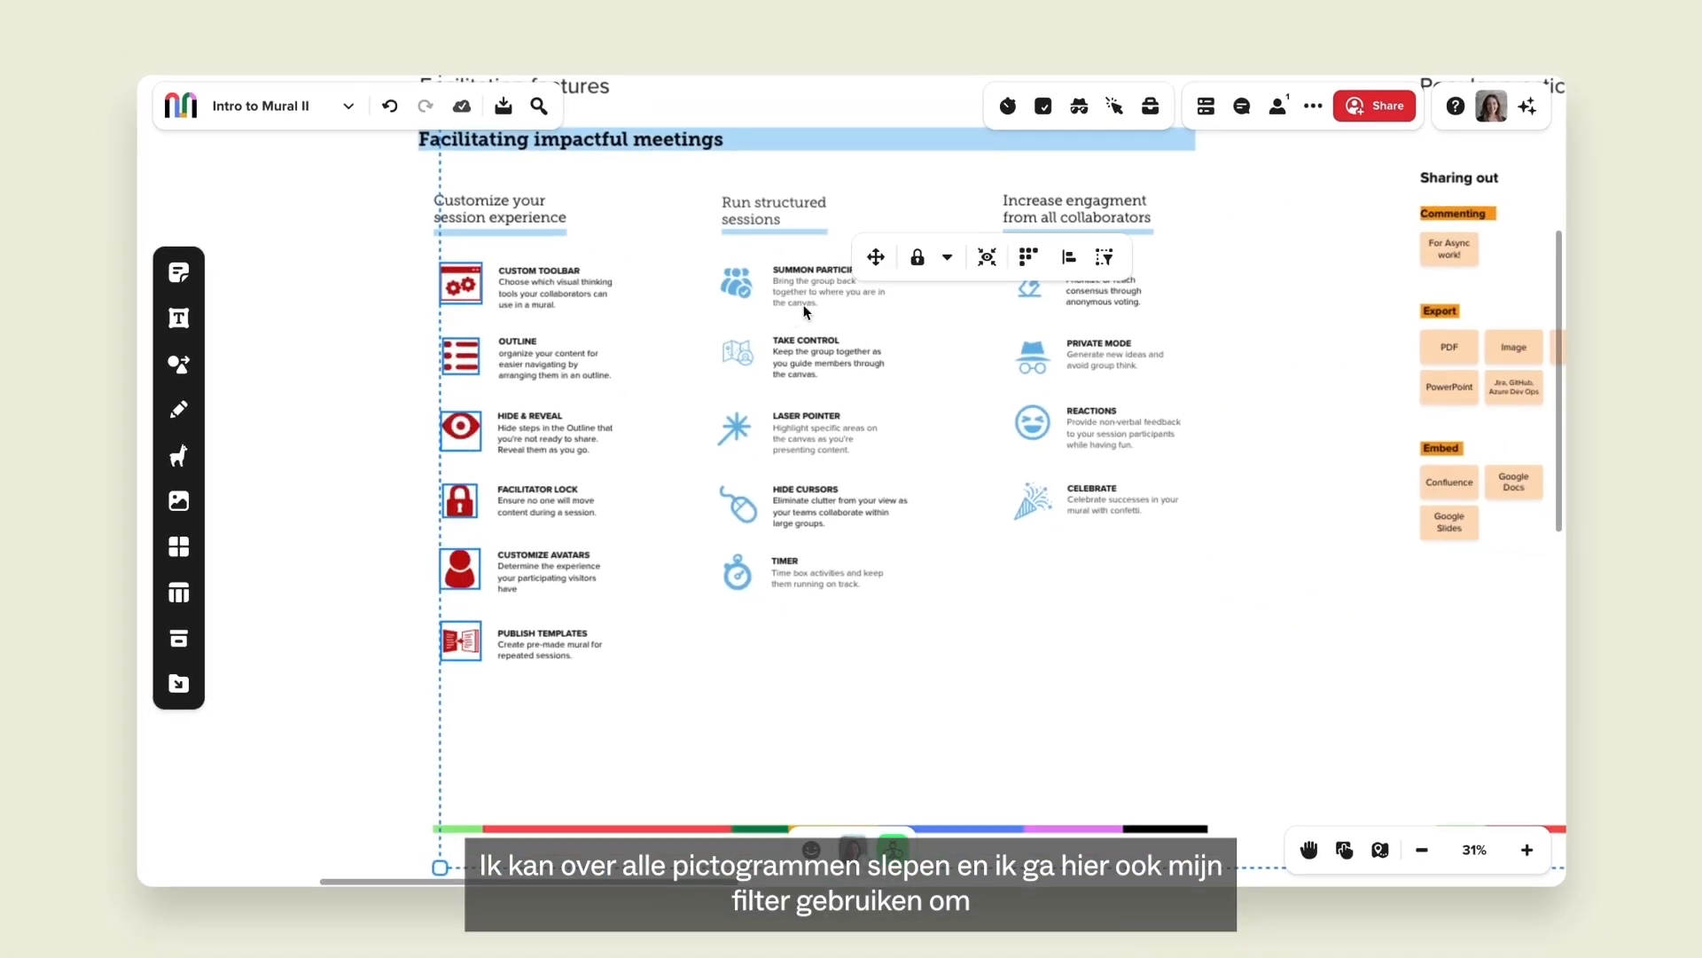
{"action": "left_click", "coordinate": [1102, 258]}
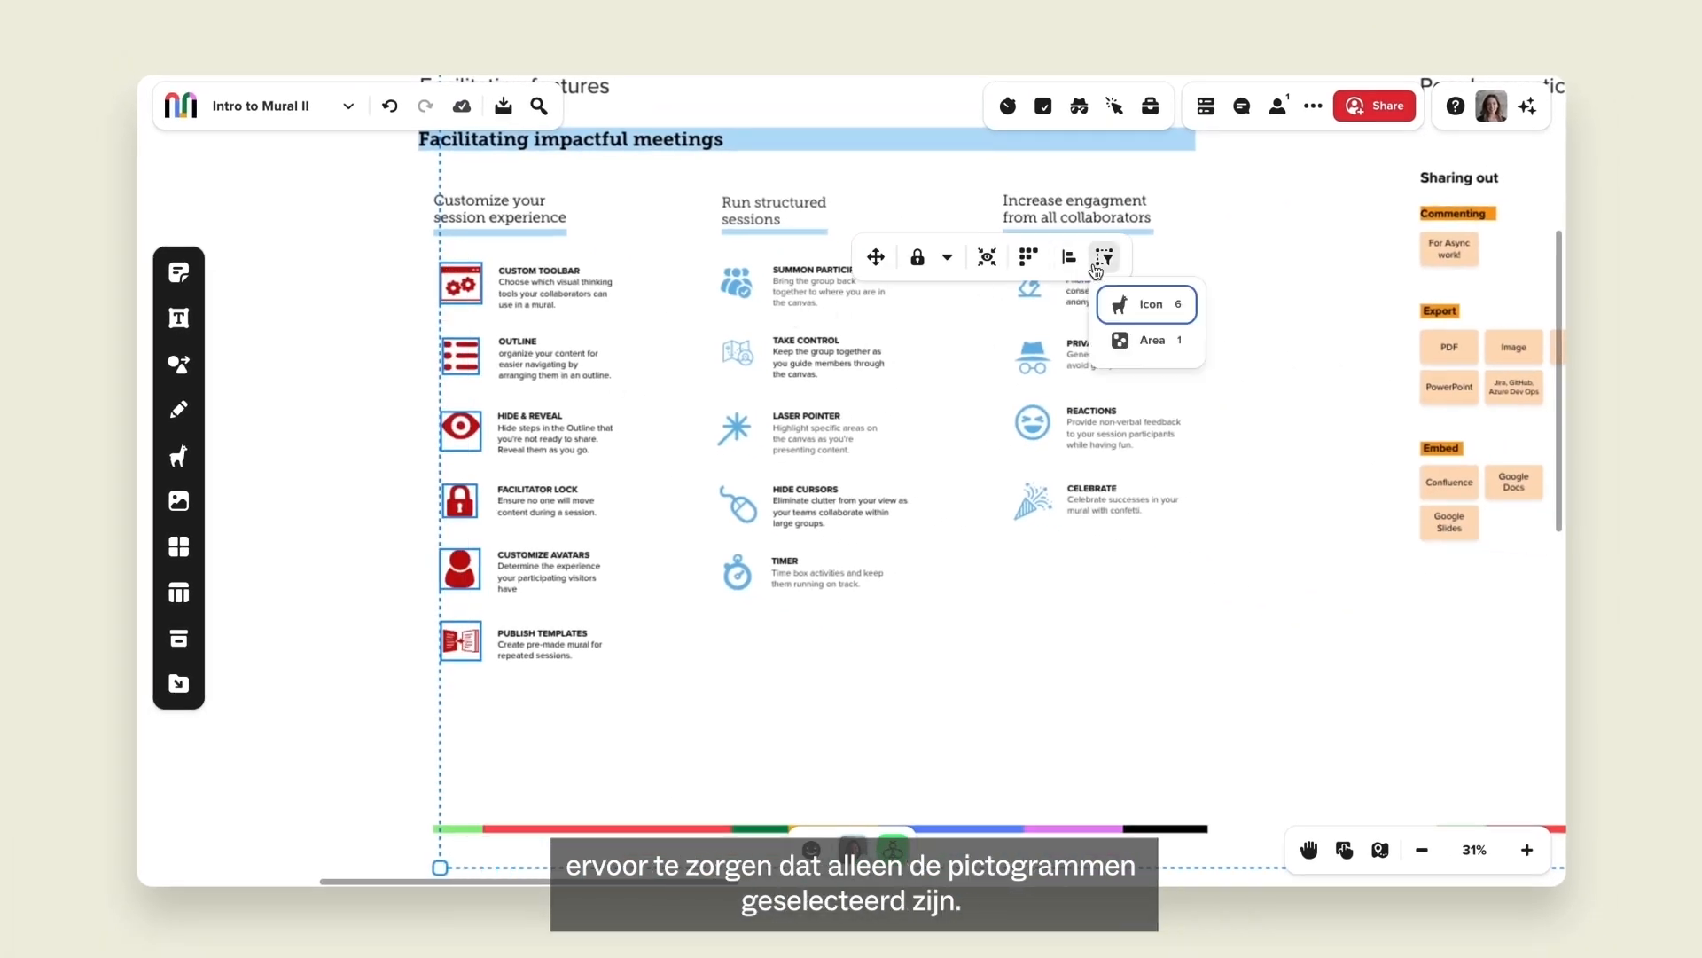
{"action": "left_click", "coordinate": [1147, 305]}
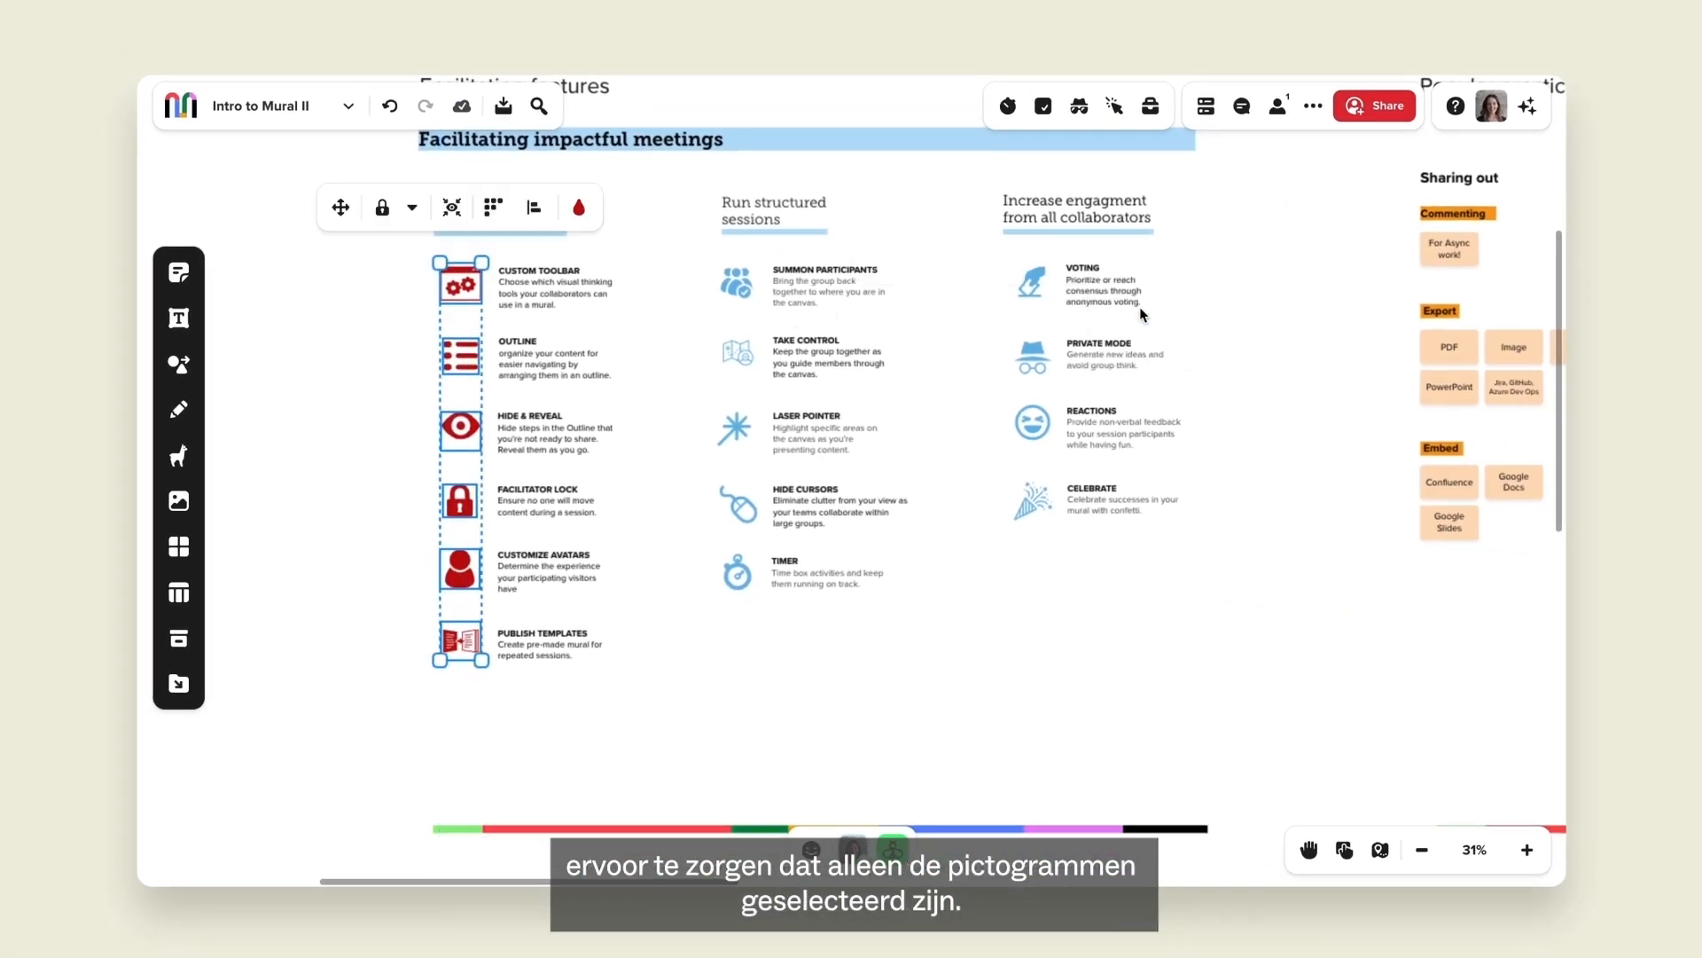
{"action": "left_click", "coordinate": [579, 207]}
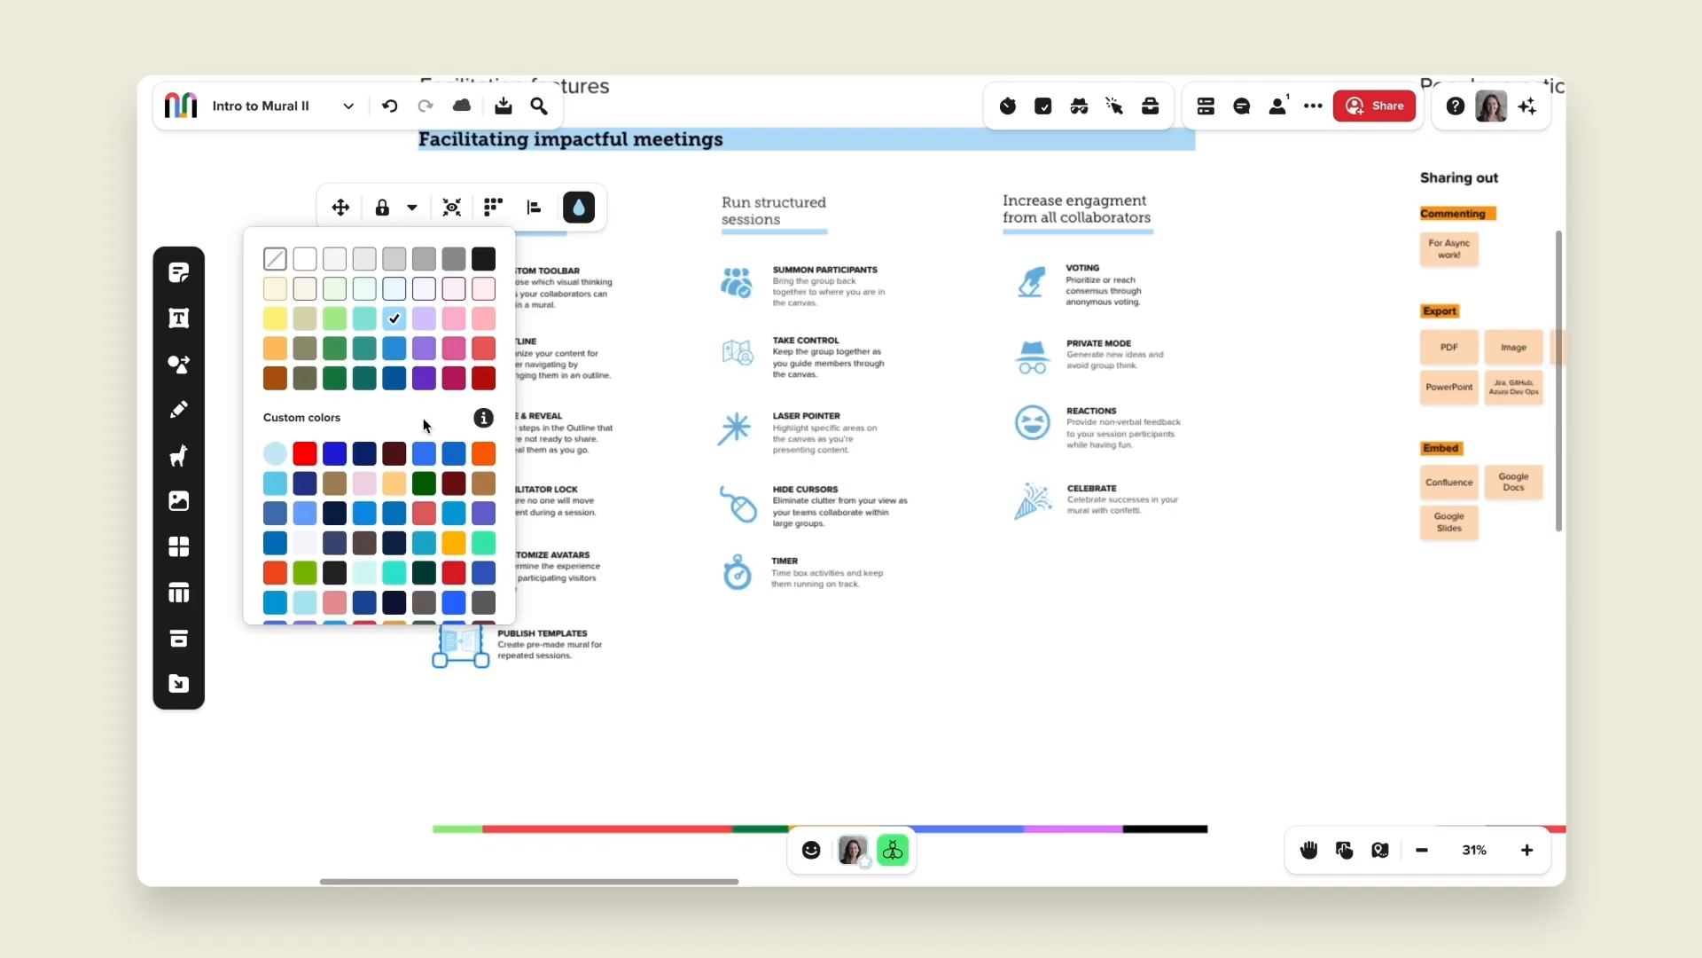
{"action": "scroll", "coordinate": [353, 551], "scroll_direction": "down", "scroll_amount": 5}
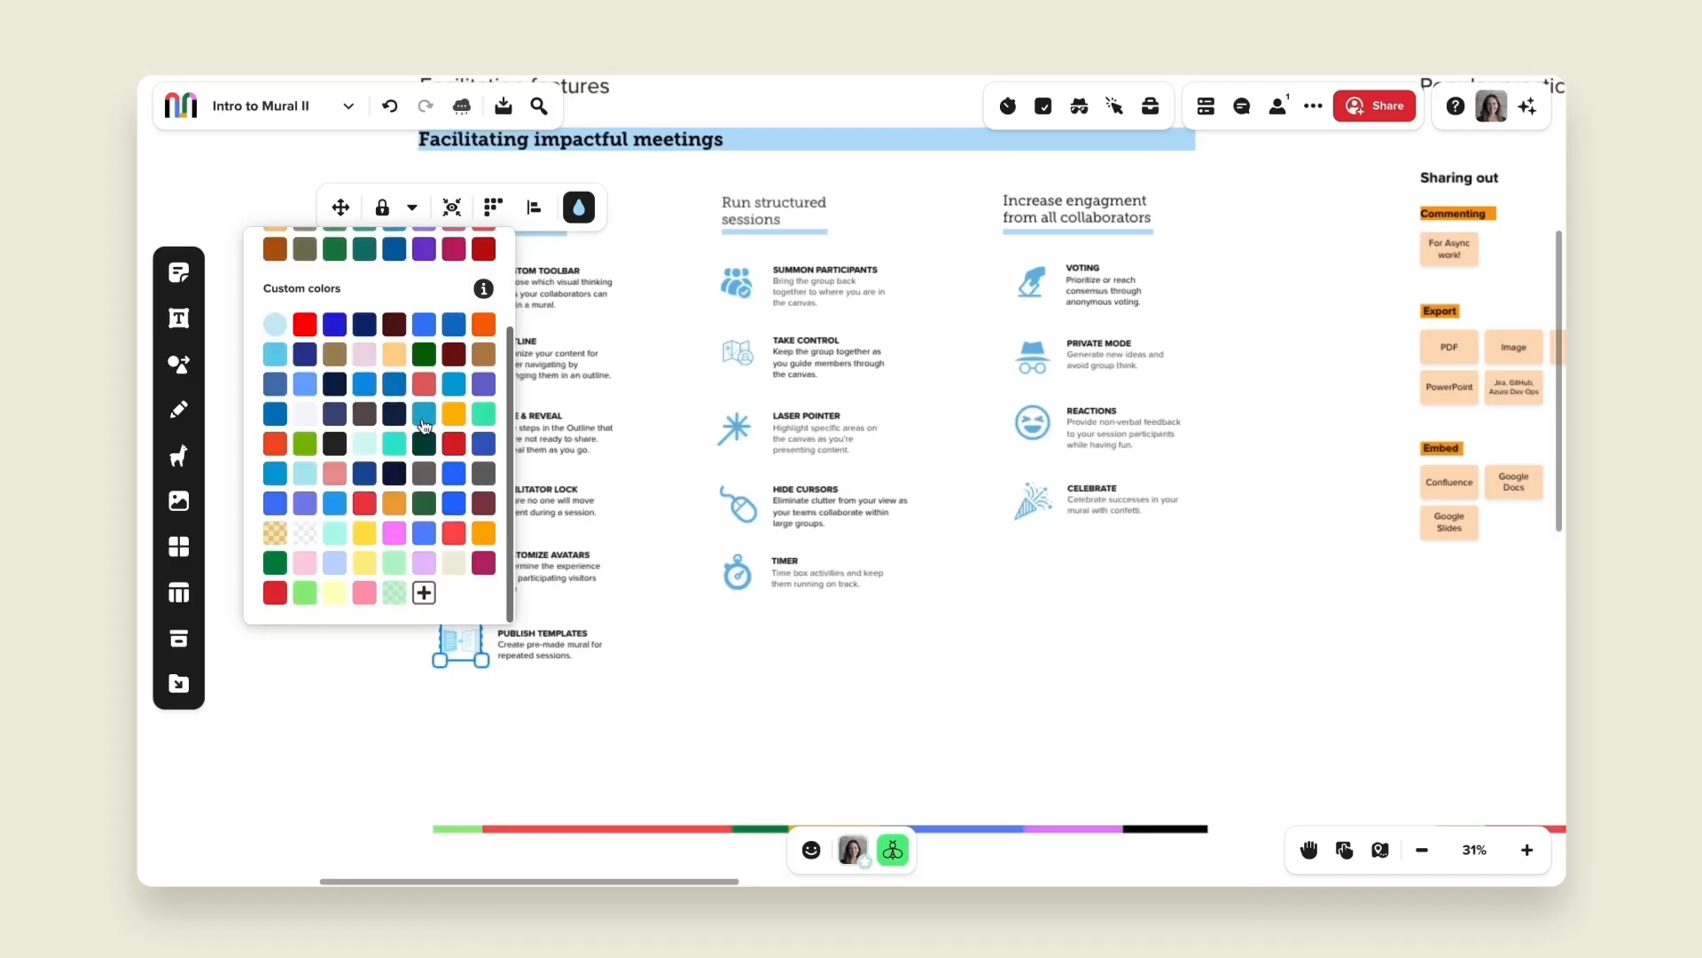
{"action": "left_click", "coordinate": [333, 563]}
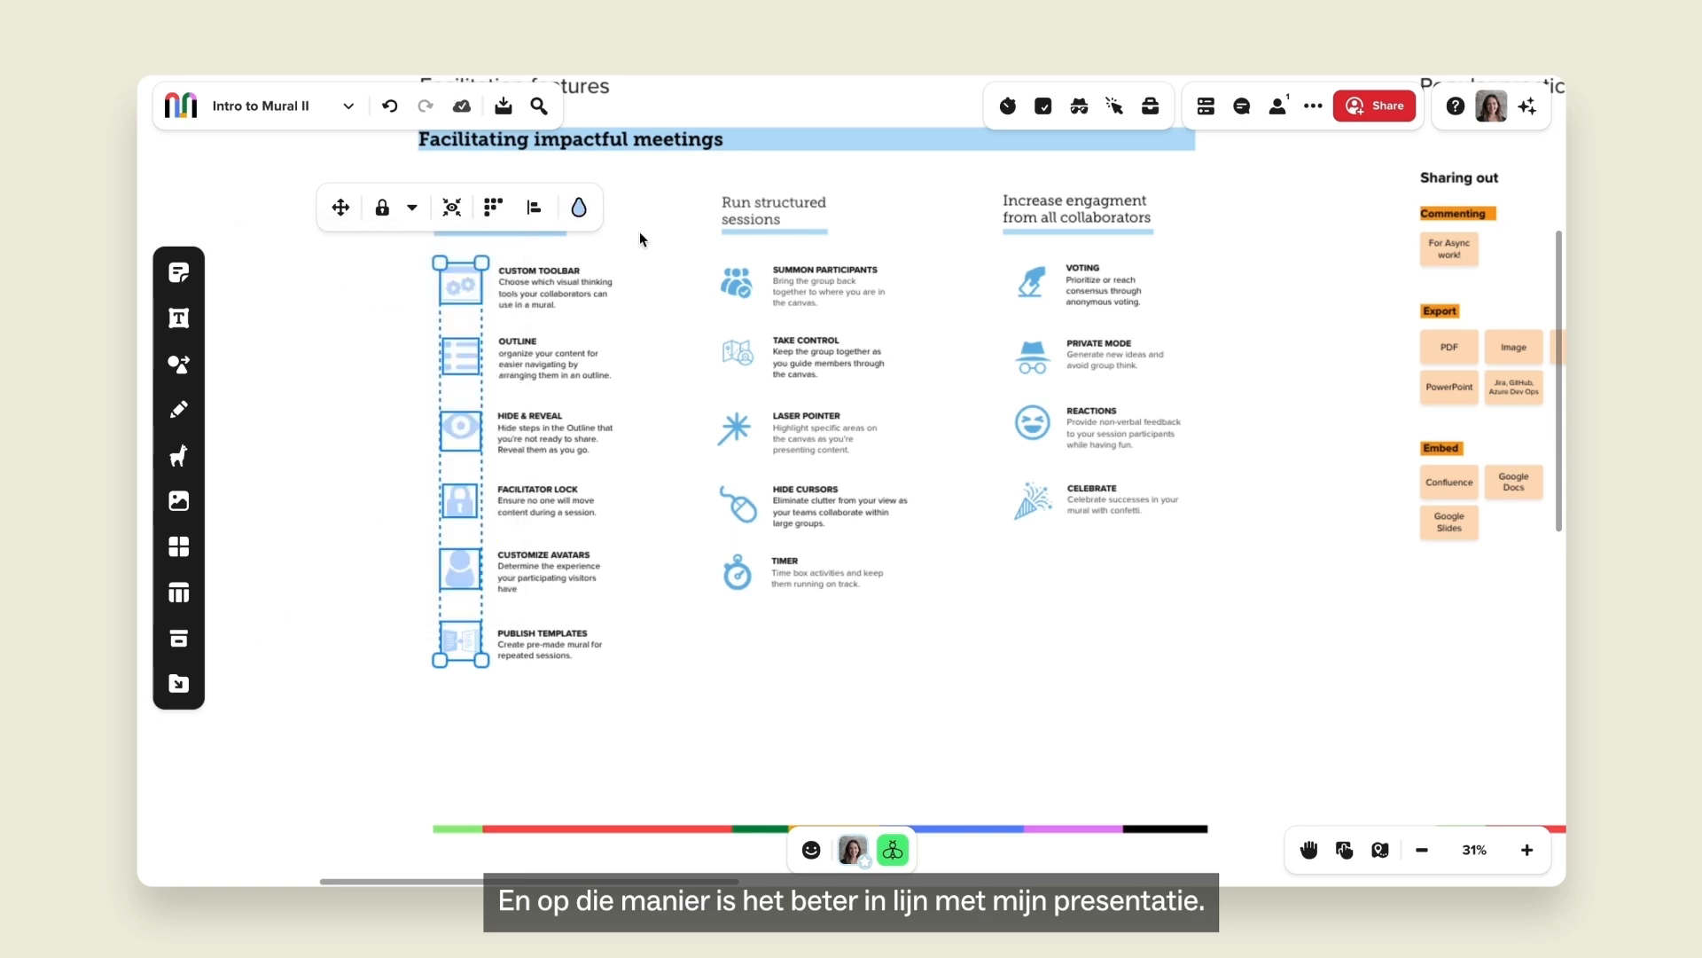
{"action": "left_click", "coordinate": [671, 438]}
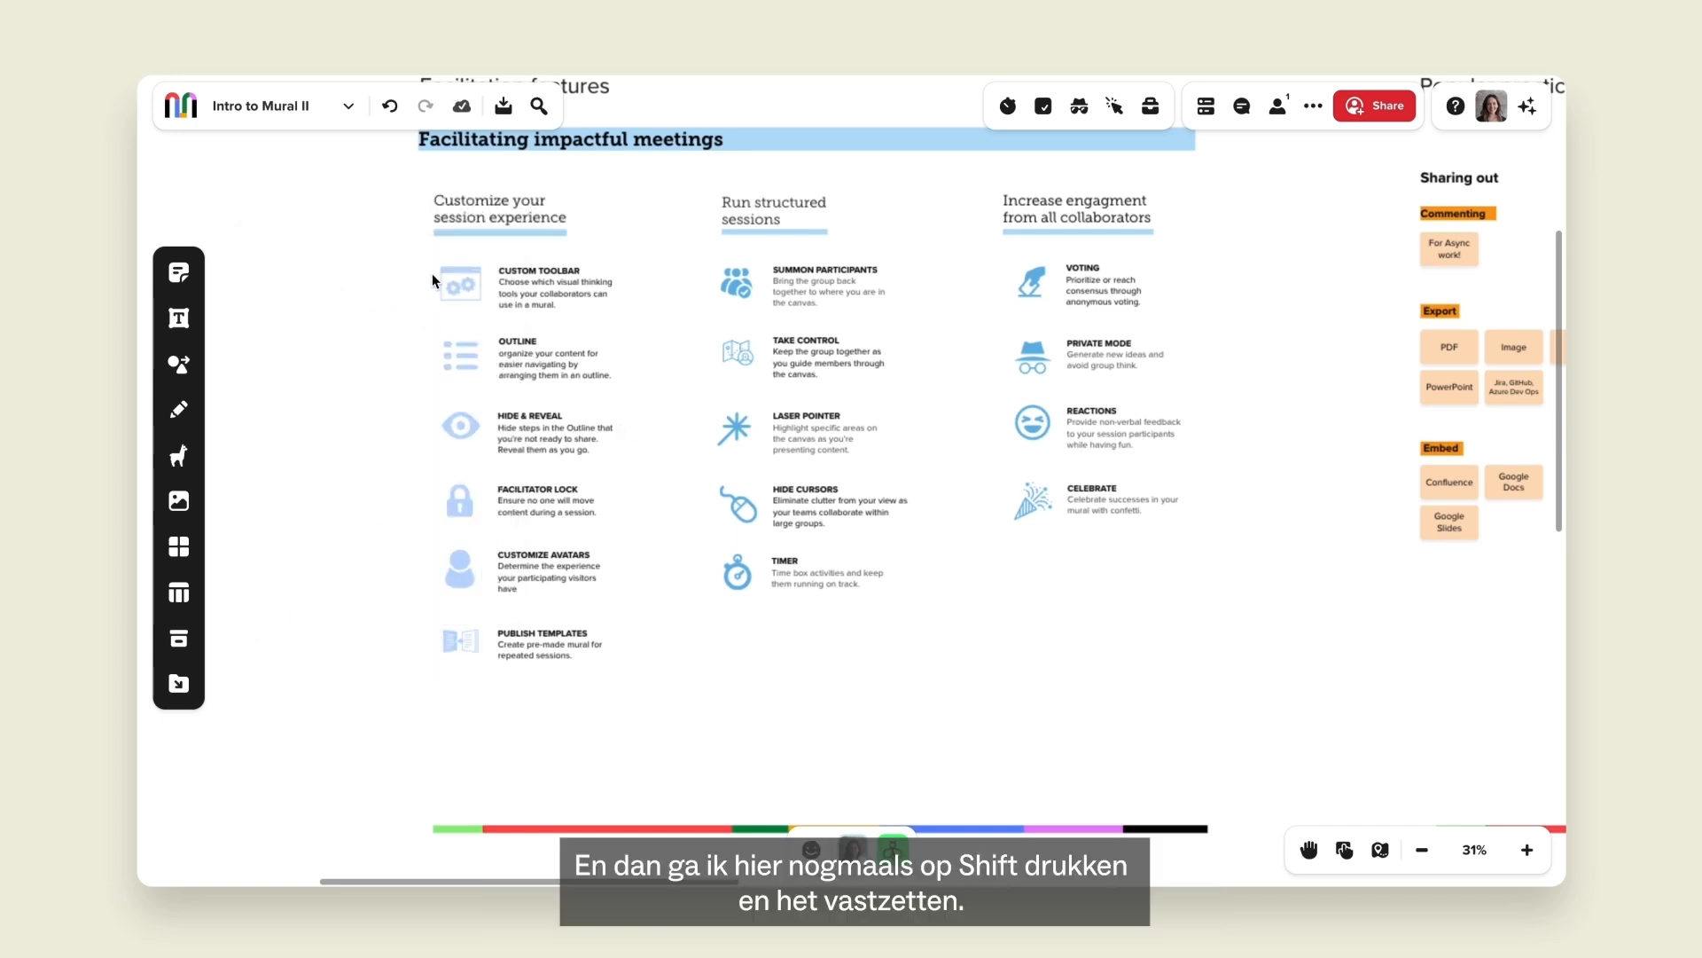
Apply a facilitator lock to the six recoloured icons.
{"action": "left_click_drag", "start_coordinate": [452, 358], "coordinate": [463, 652]}
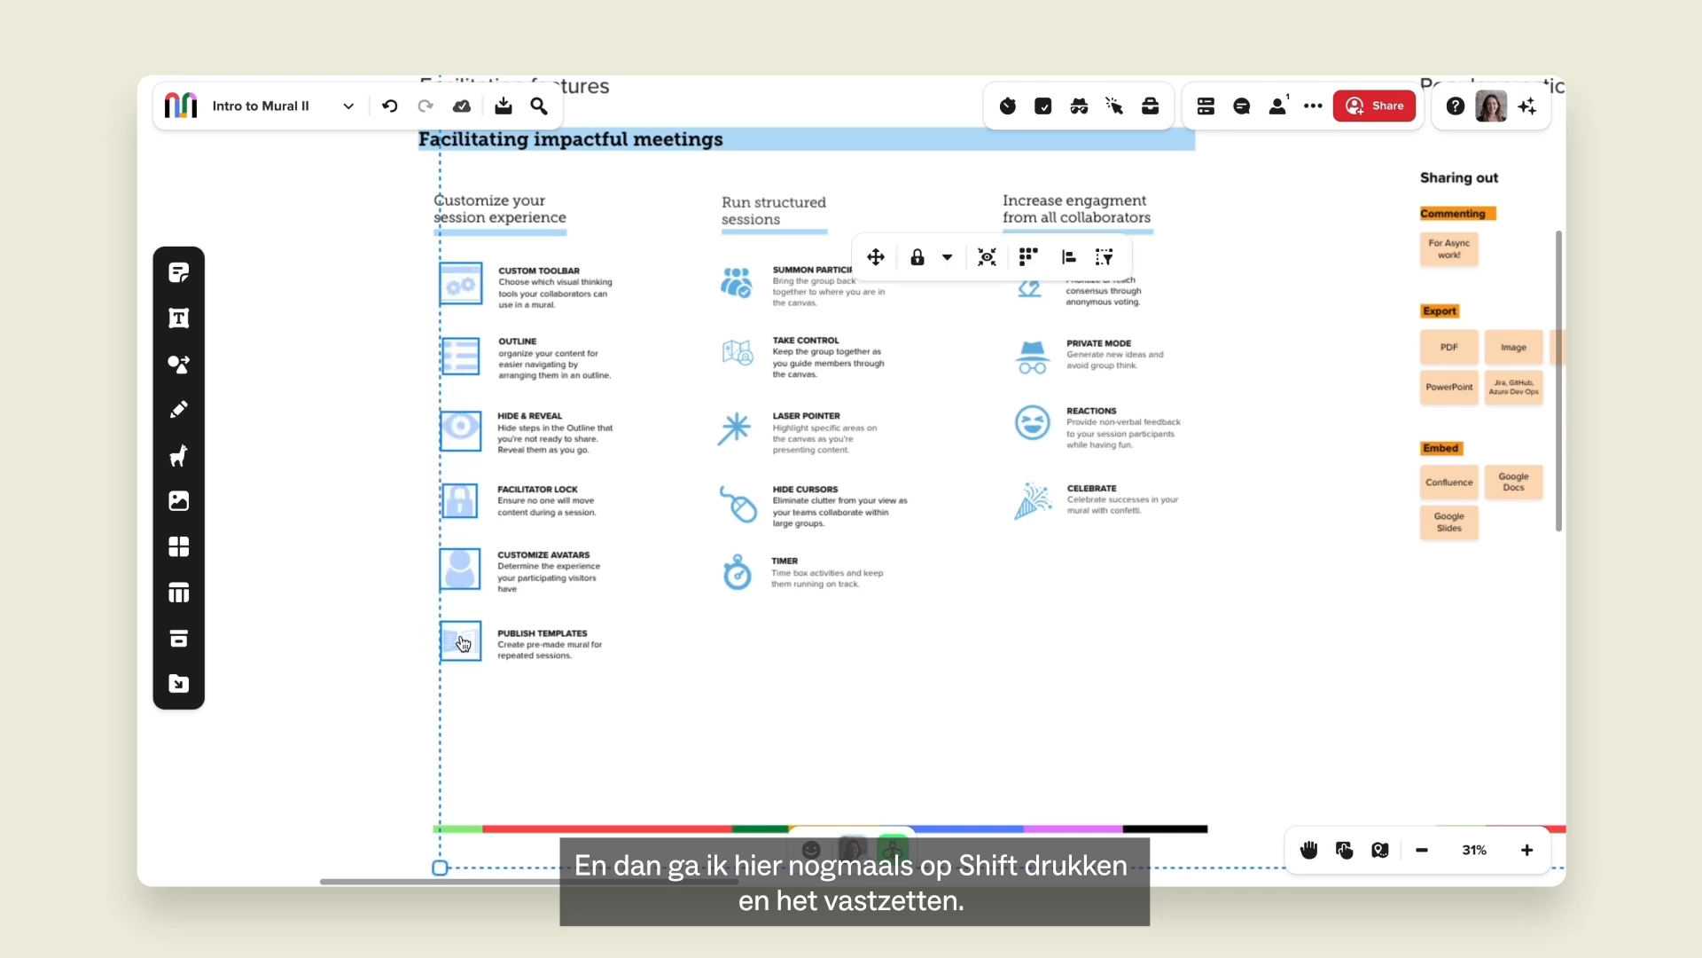
{"action": "left_click", "coordinate": [947, 257]}
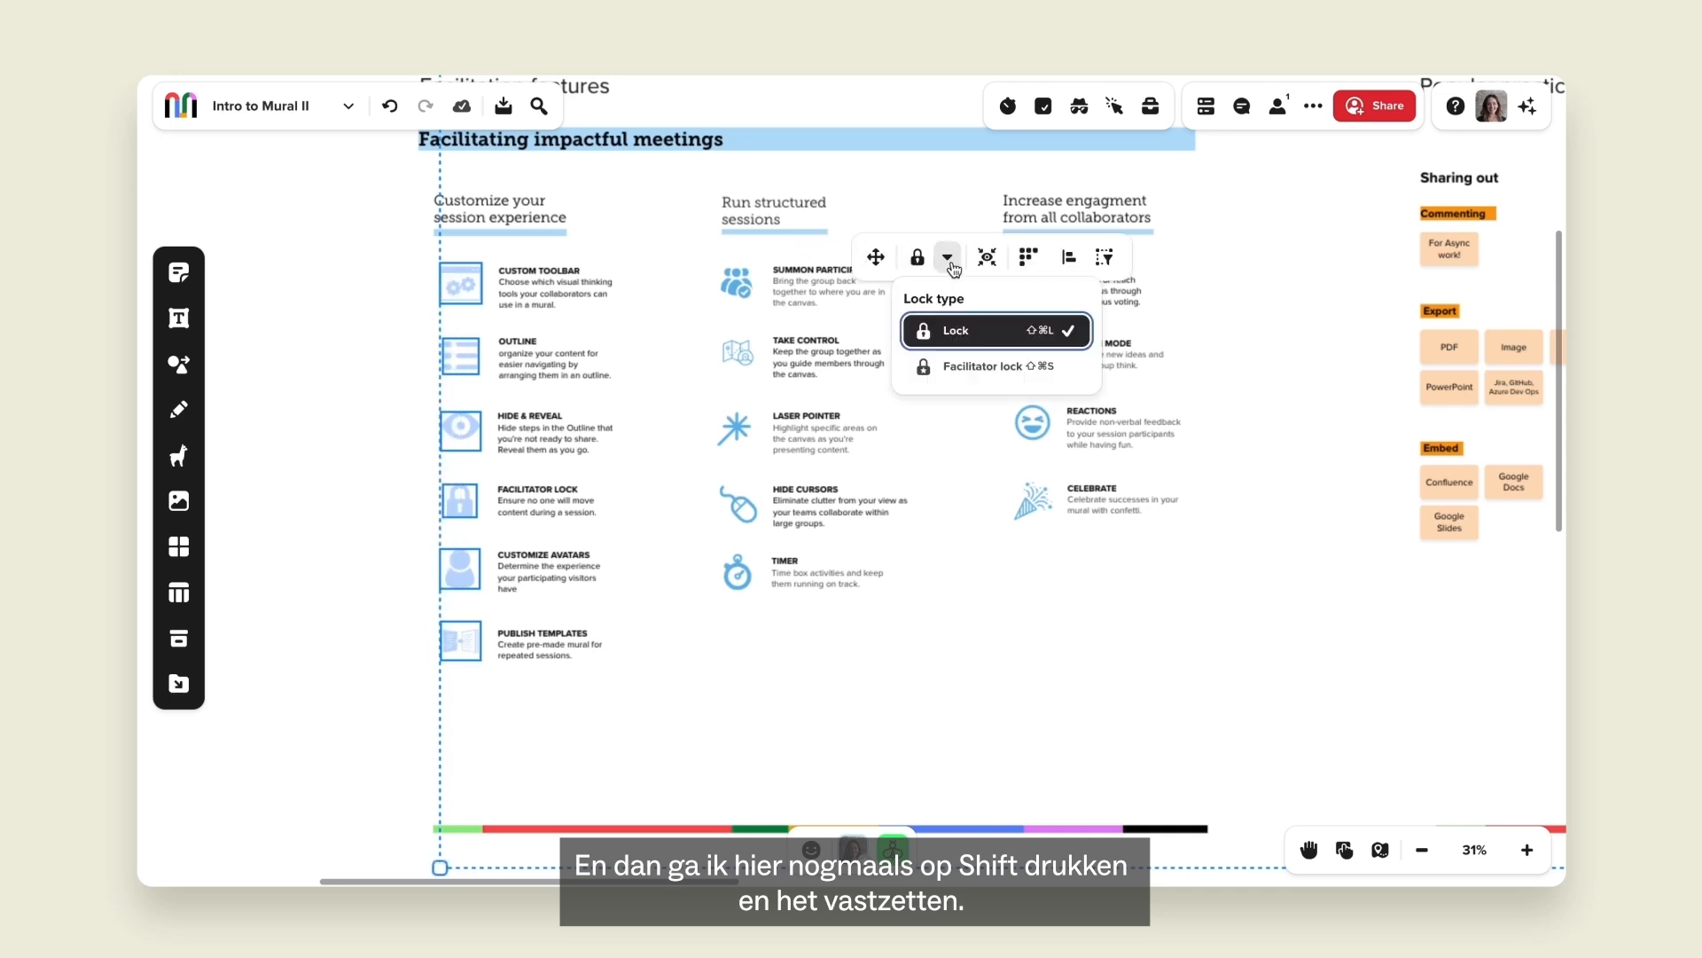
{"action": "left_click", "coordinate": [973, 367]}
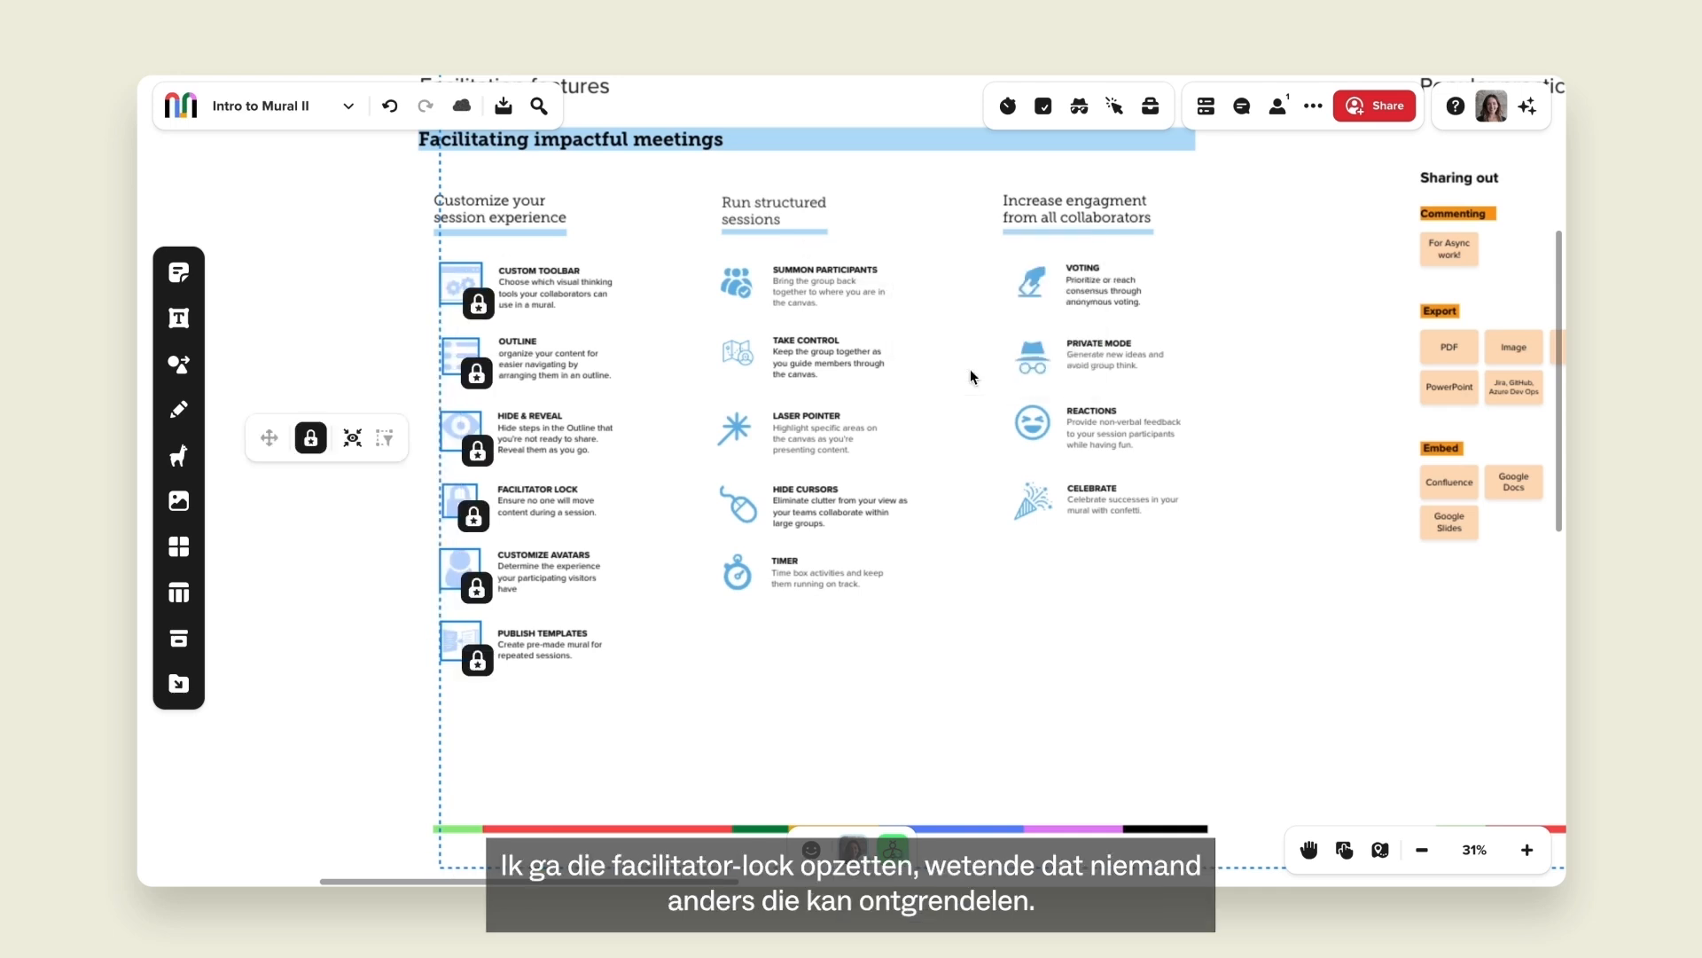
{"action": "left_click", "coordinate": [795, 702]}
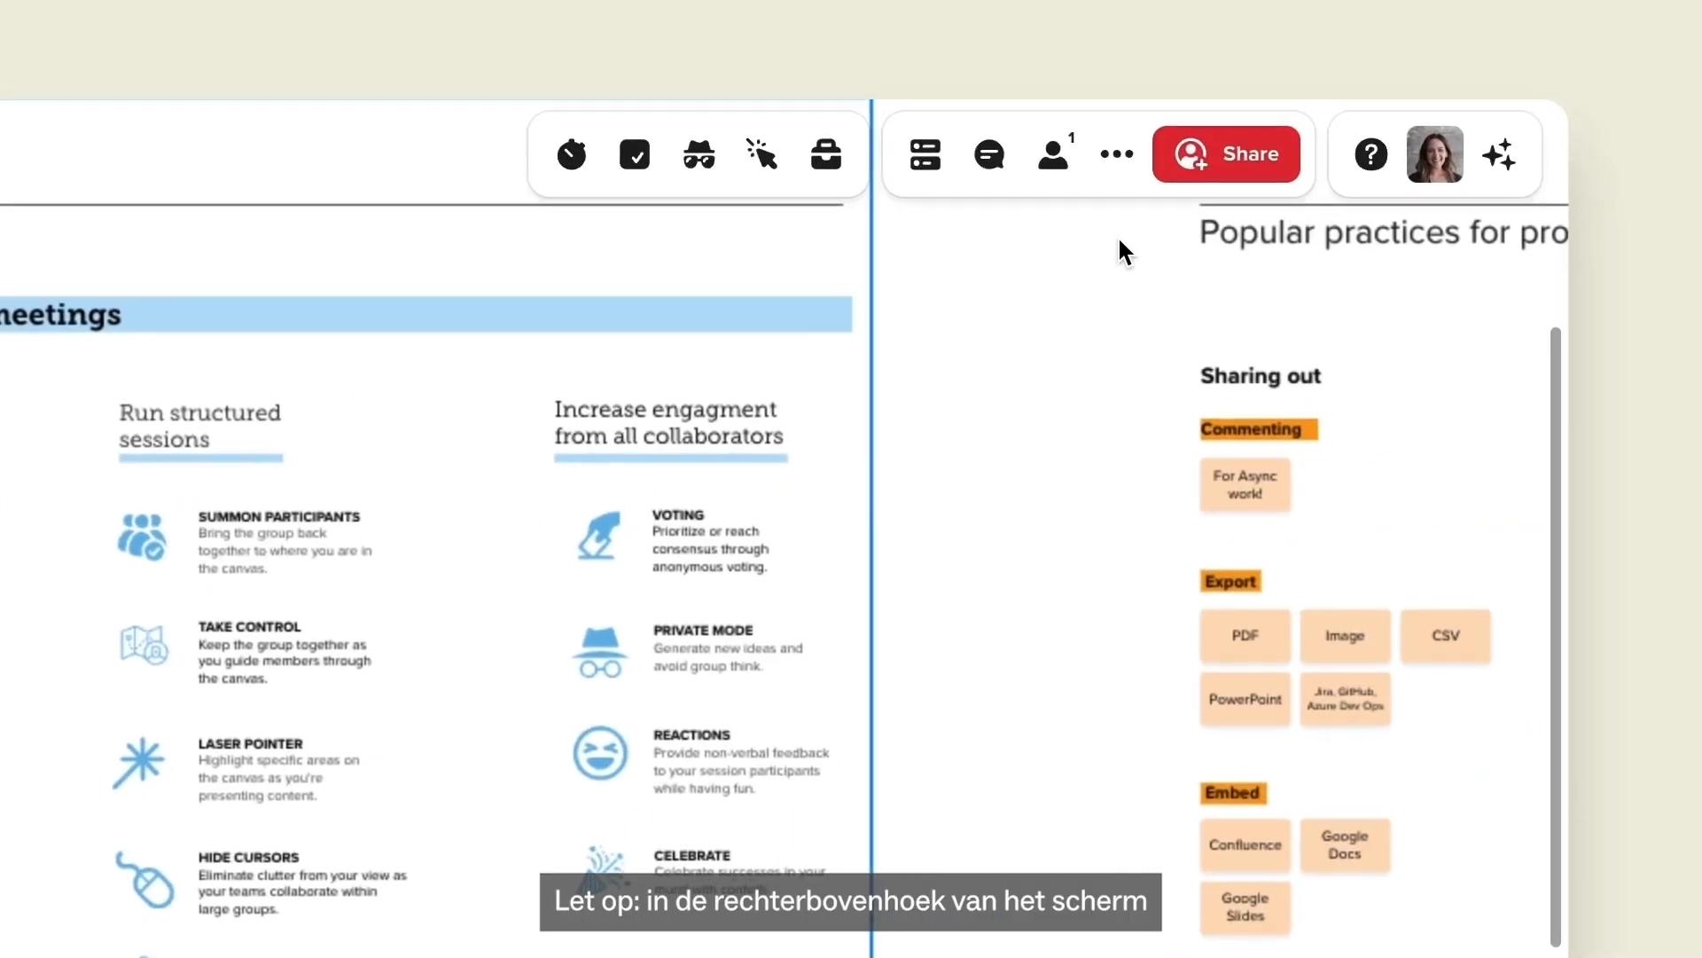
{"action": "left_click", "coordinate": [1373, 158]}
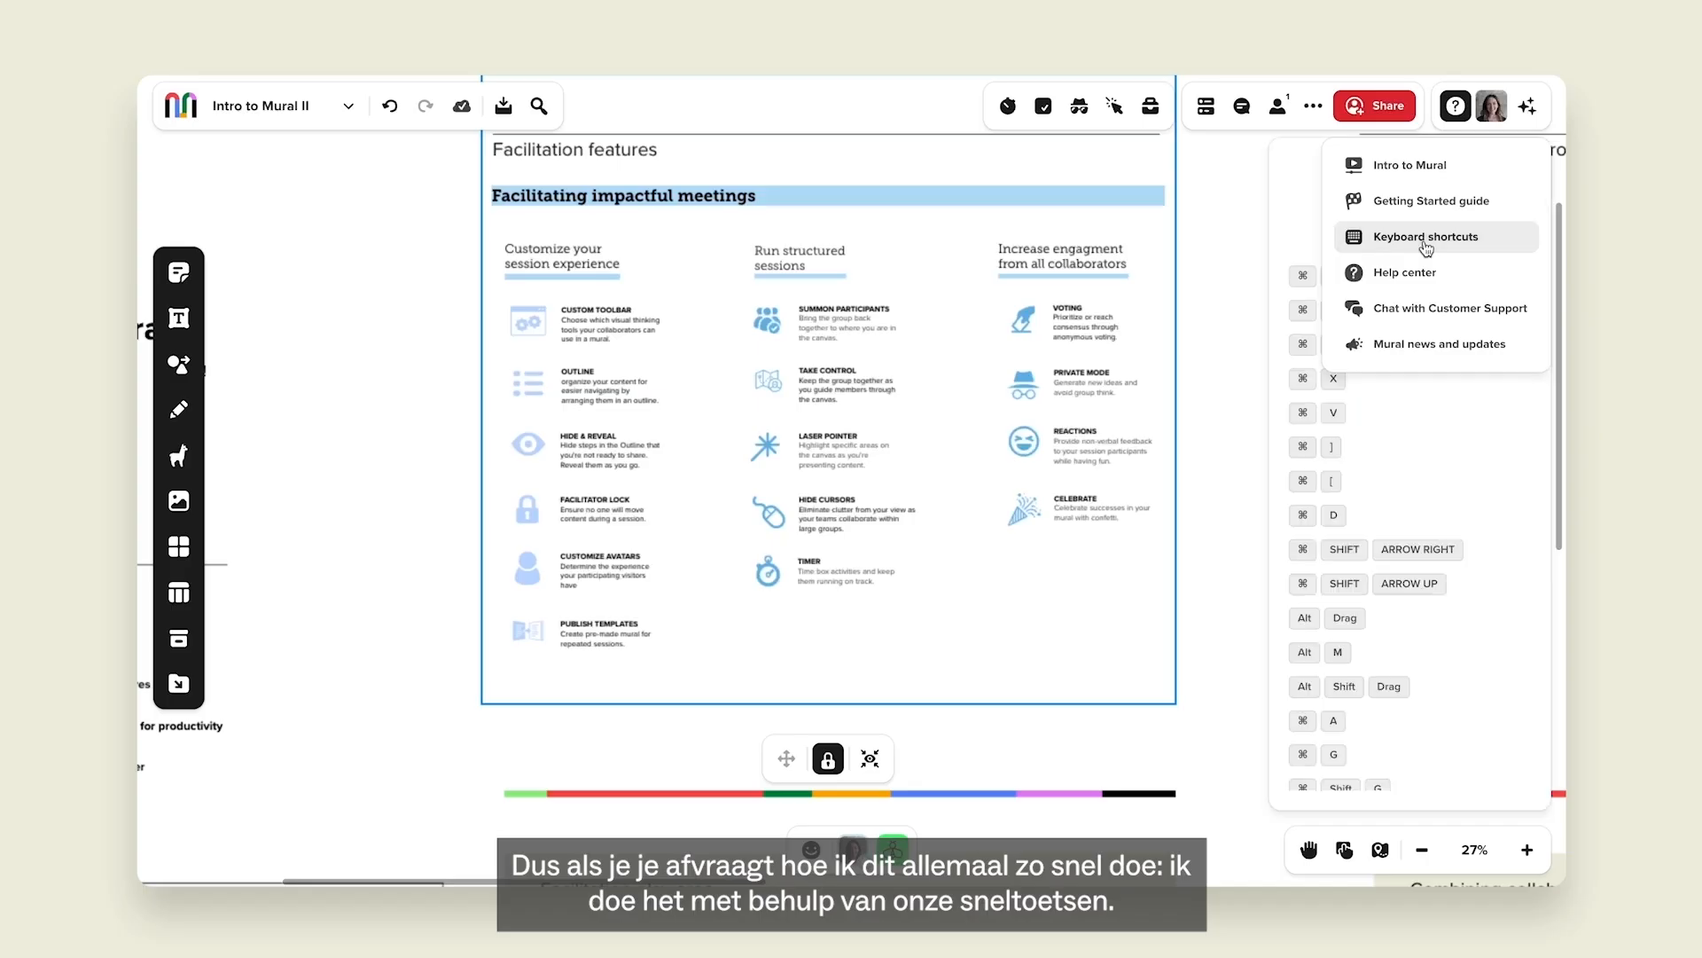
{"action": "left_click", "coordinate": [1419, 238]}
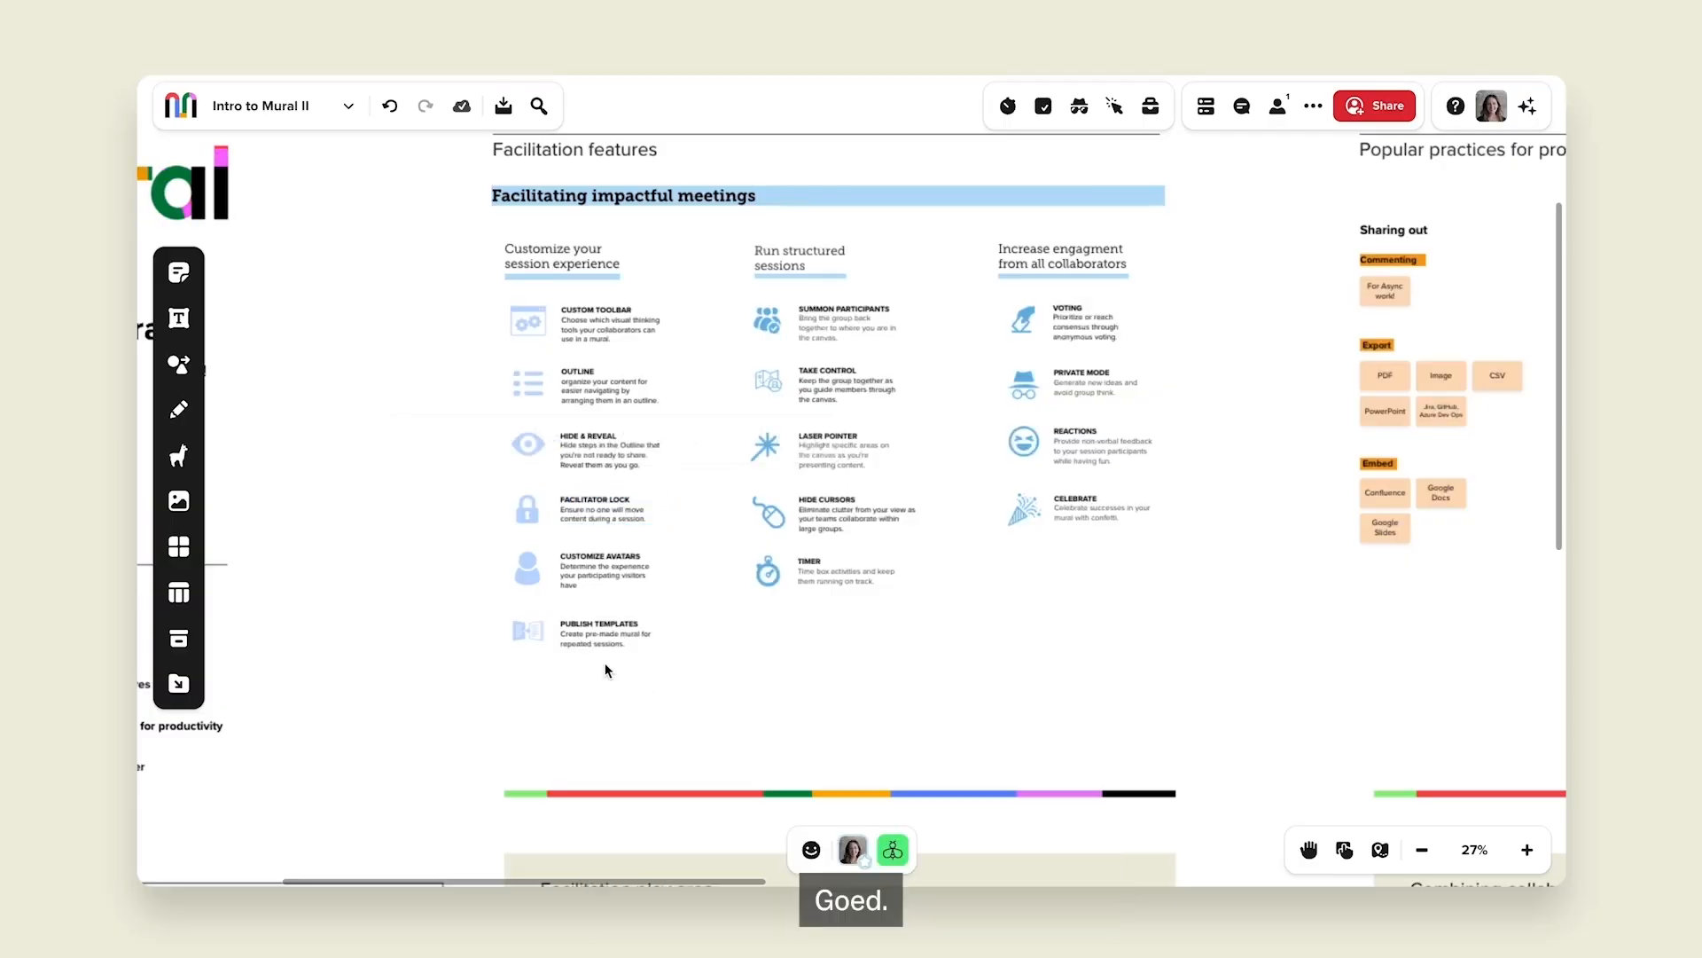
{"action": "scroll", "coordinate": [605, 665], "scroll_direction": "up", "scroll_amount": 5}
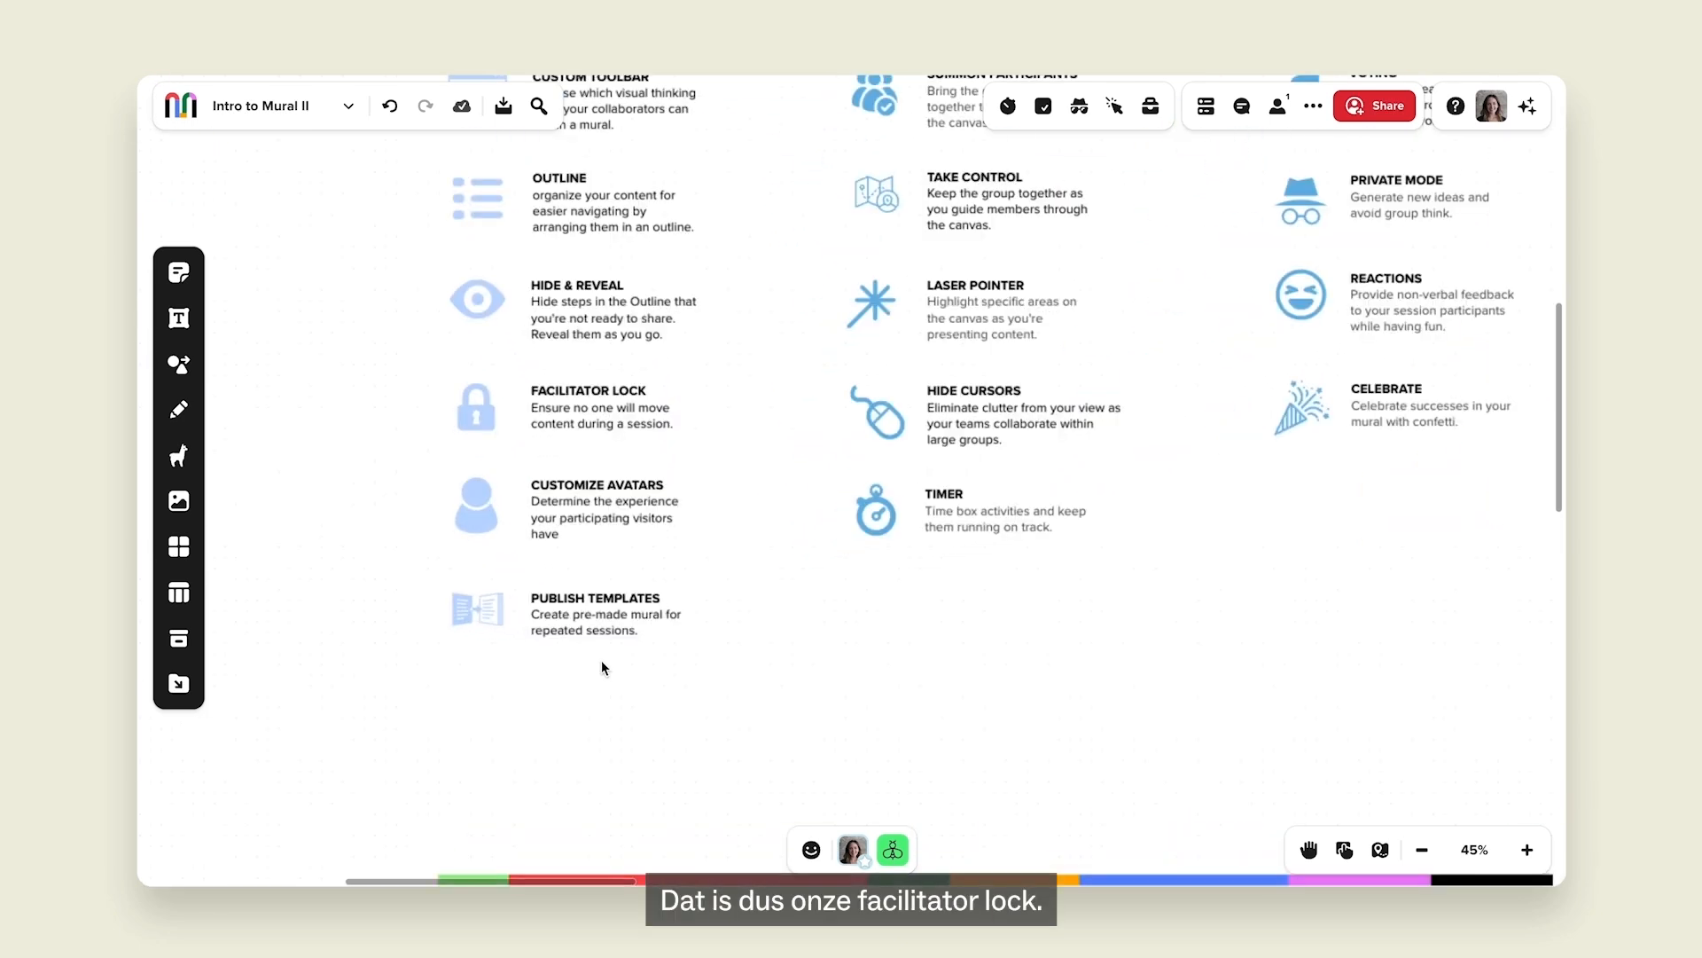
Open Mural settings from the title chevron and scroll to the canvas, timer and avatar options.
{"action": "left_click", "coordinate": [348, 110]}
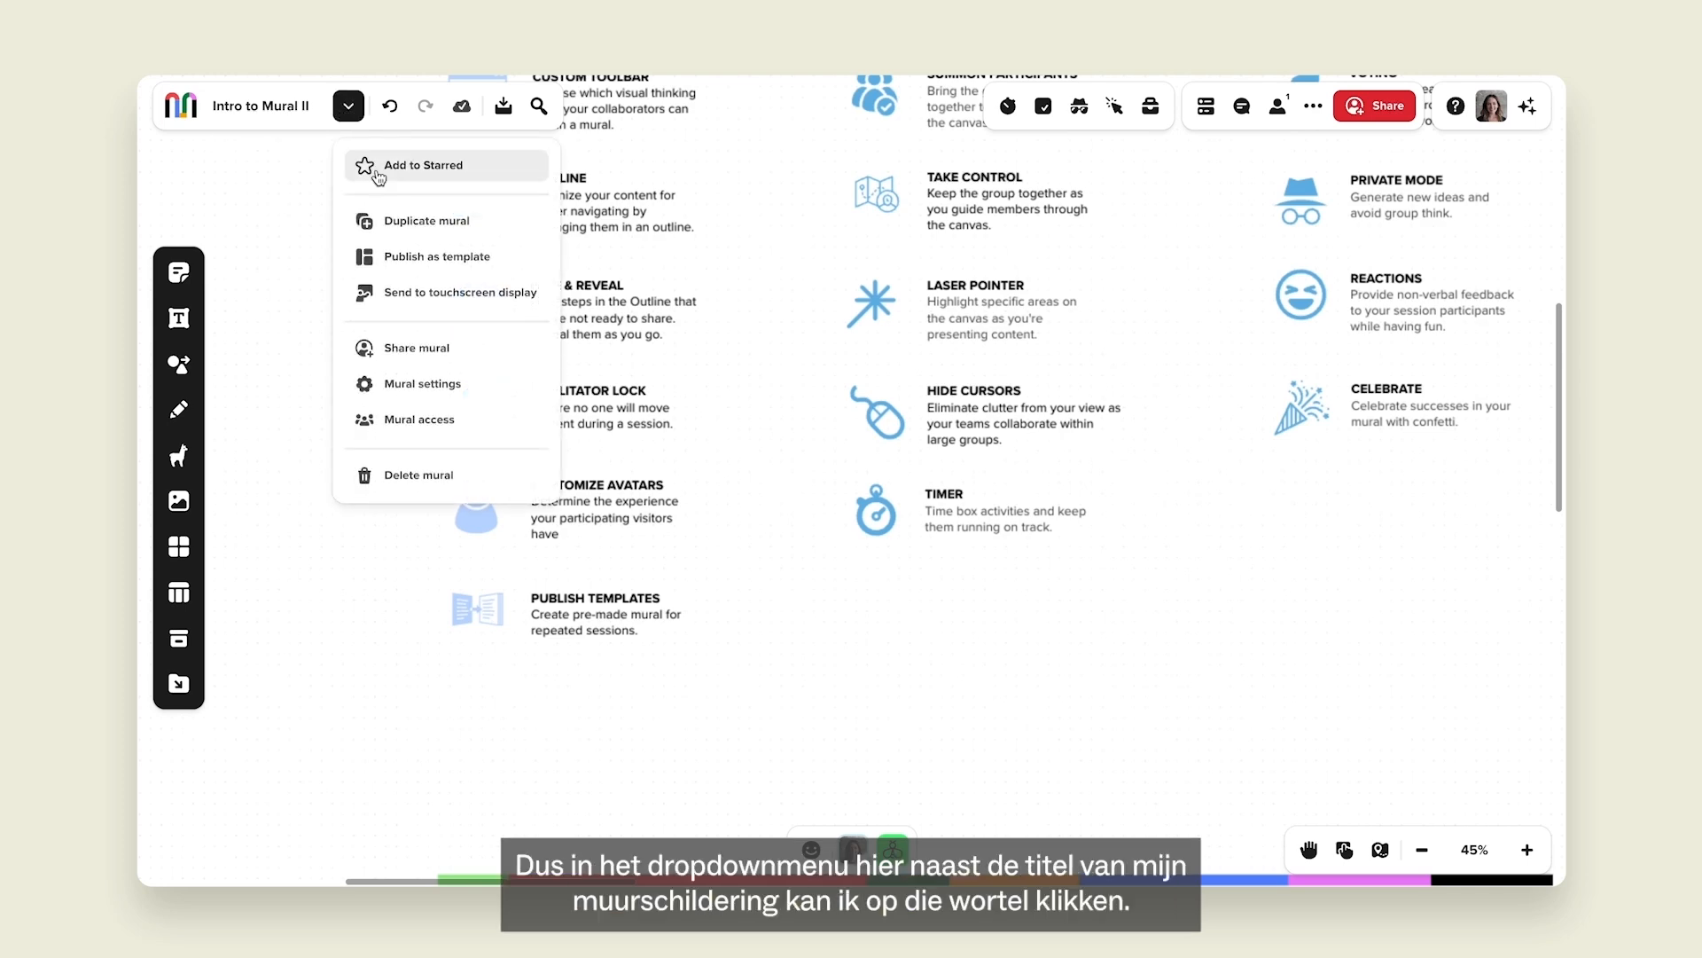
{"action": "left_click", "coordinate": [435, 391]}
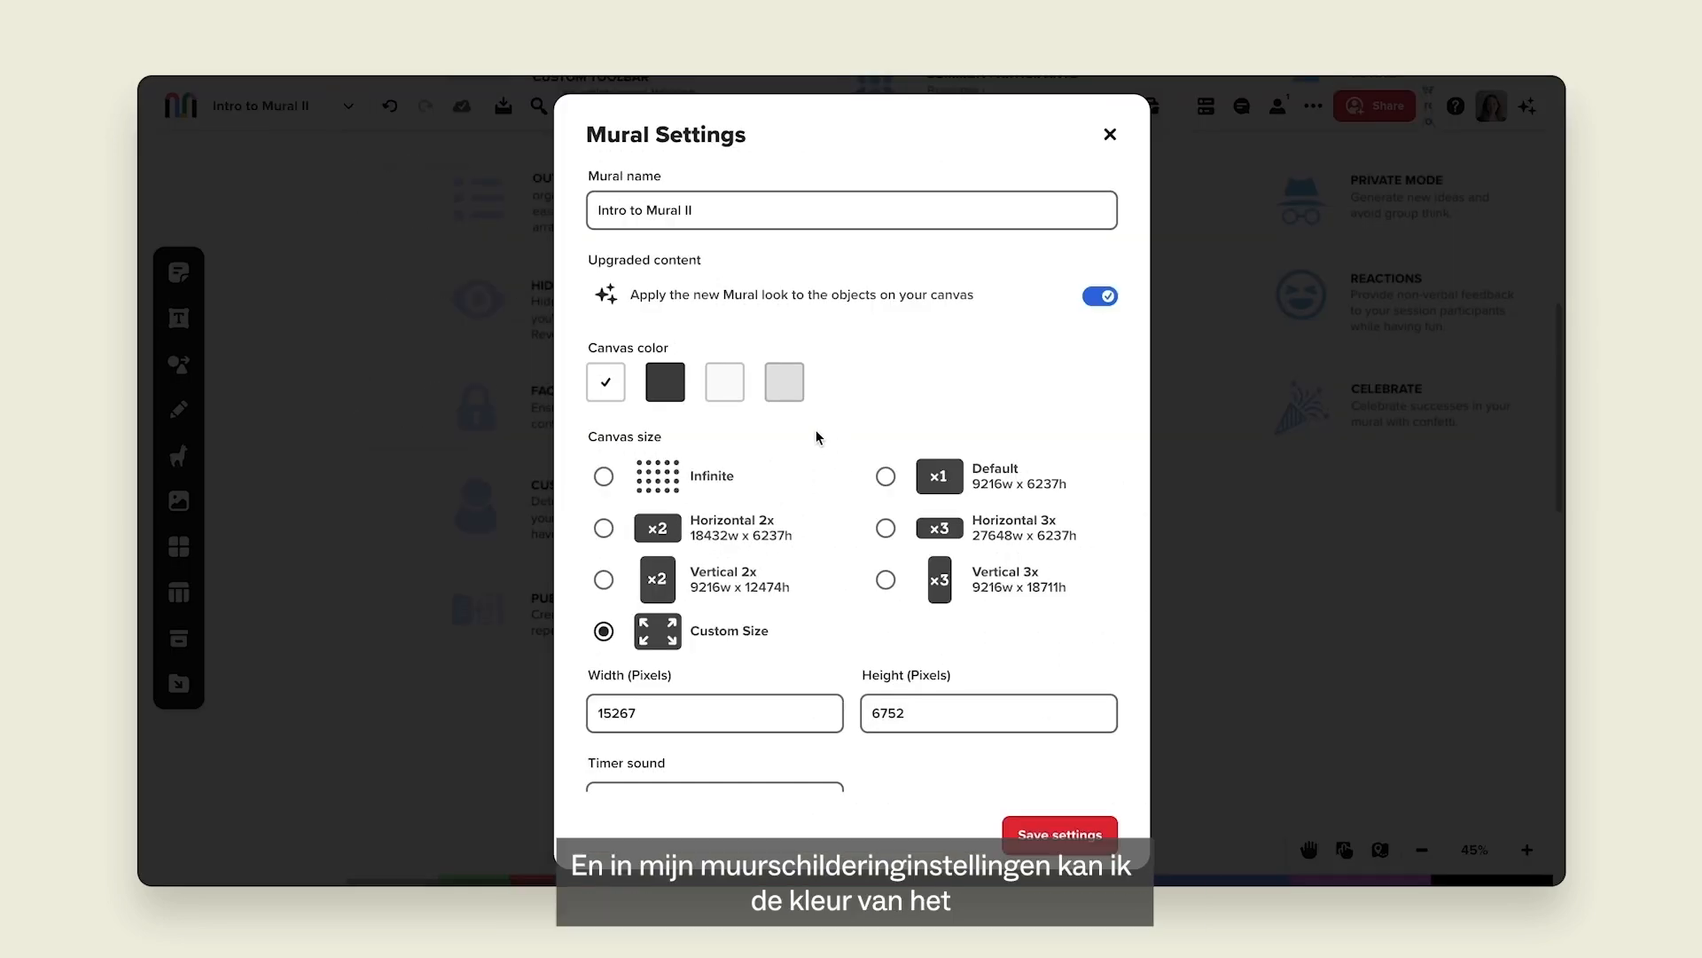
{"action": "scroll", "coordinate": [816, 437], "scroll_direction": "down", "scroll_amount": 3}
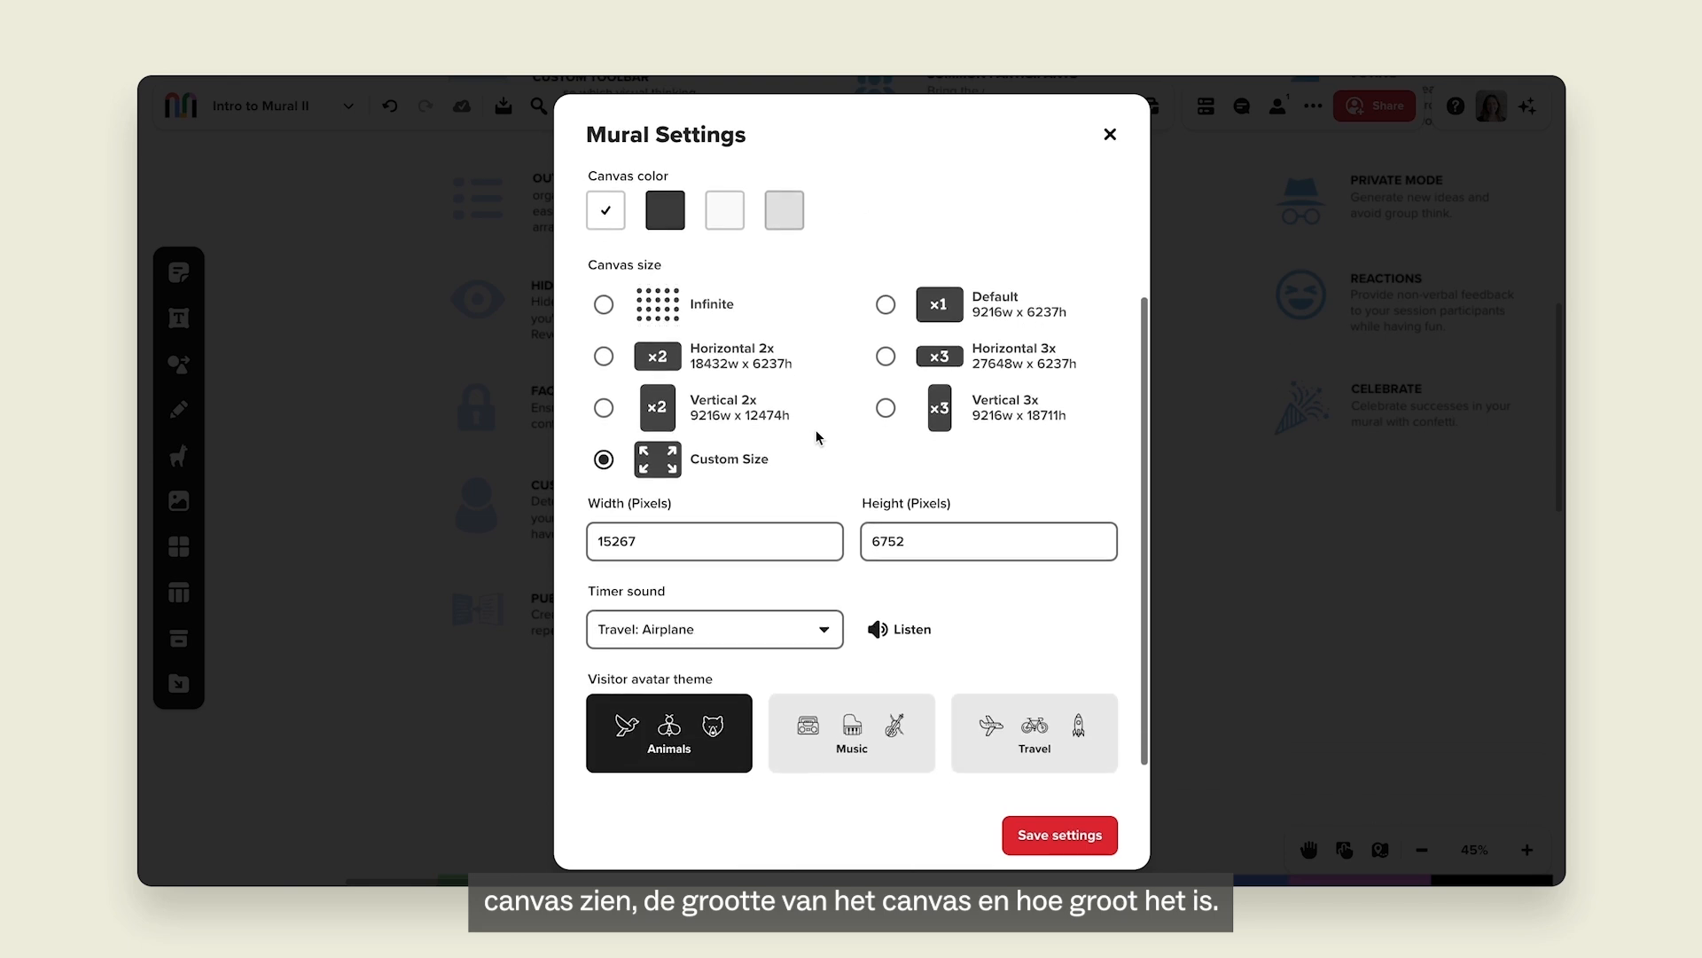
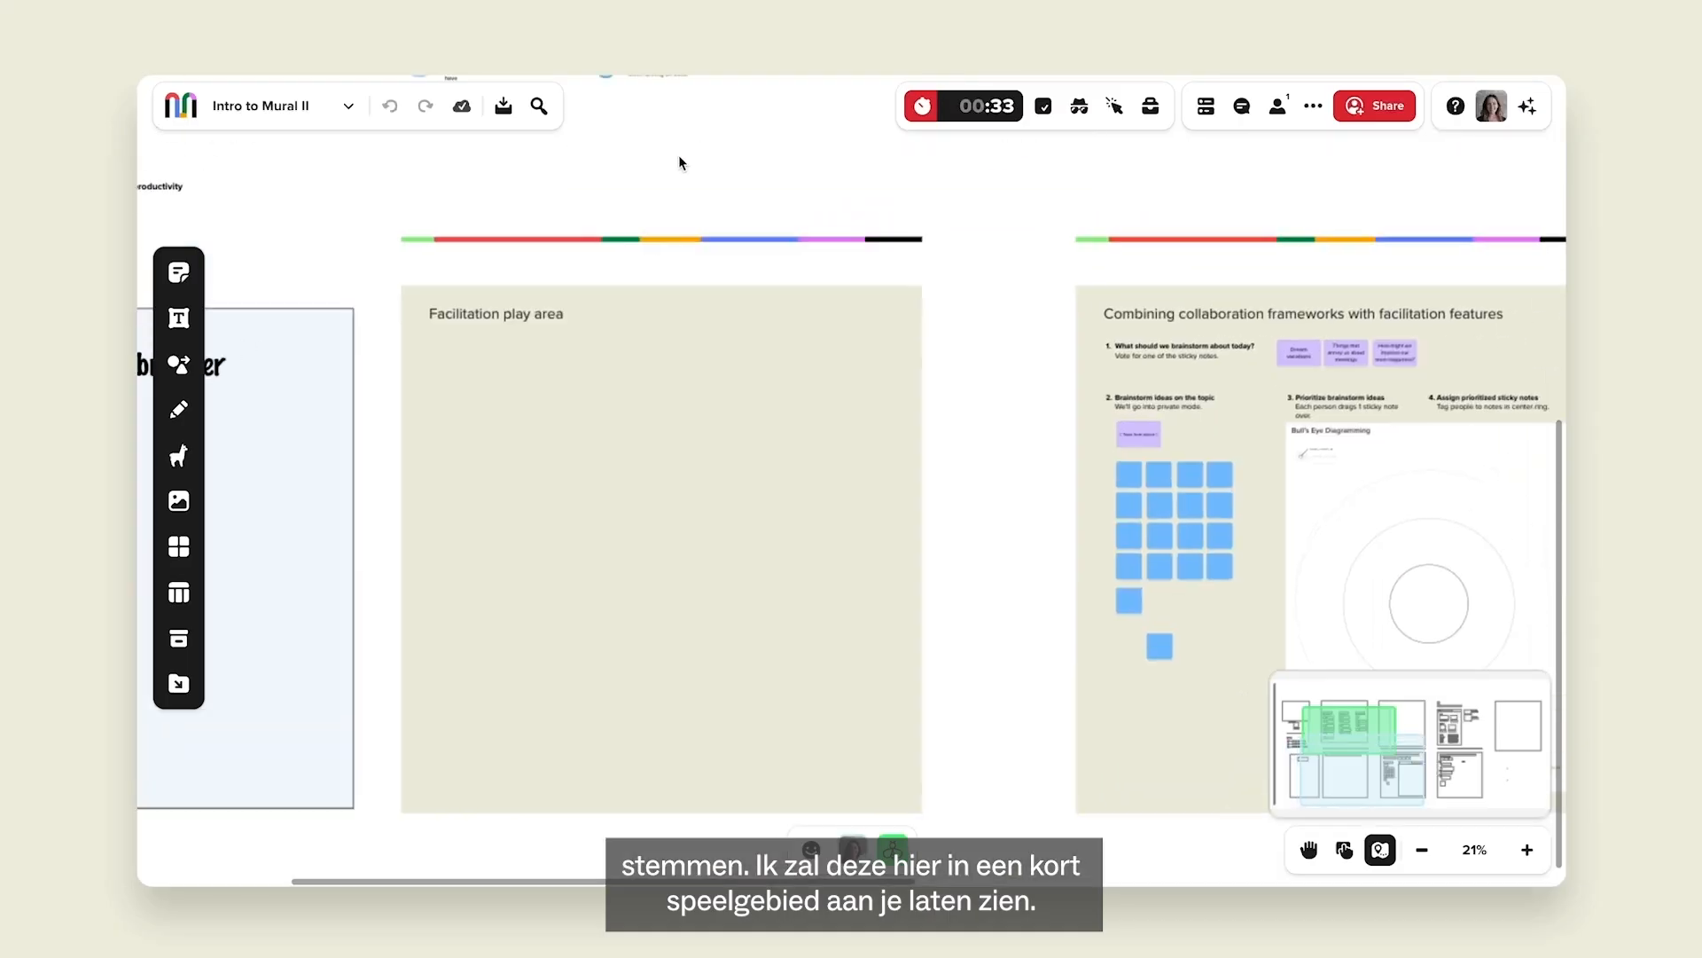
Place a text box in the play area reading 'What is your favorite dessert?'.
{"action": "scroll", "coordinate": [691, 443], "scroll_direction": "up", "scroll_amount": 3}
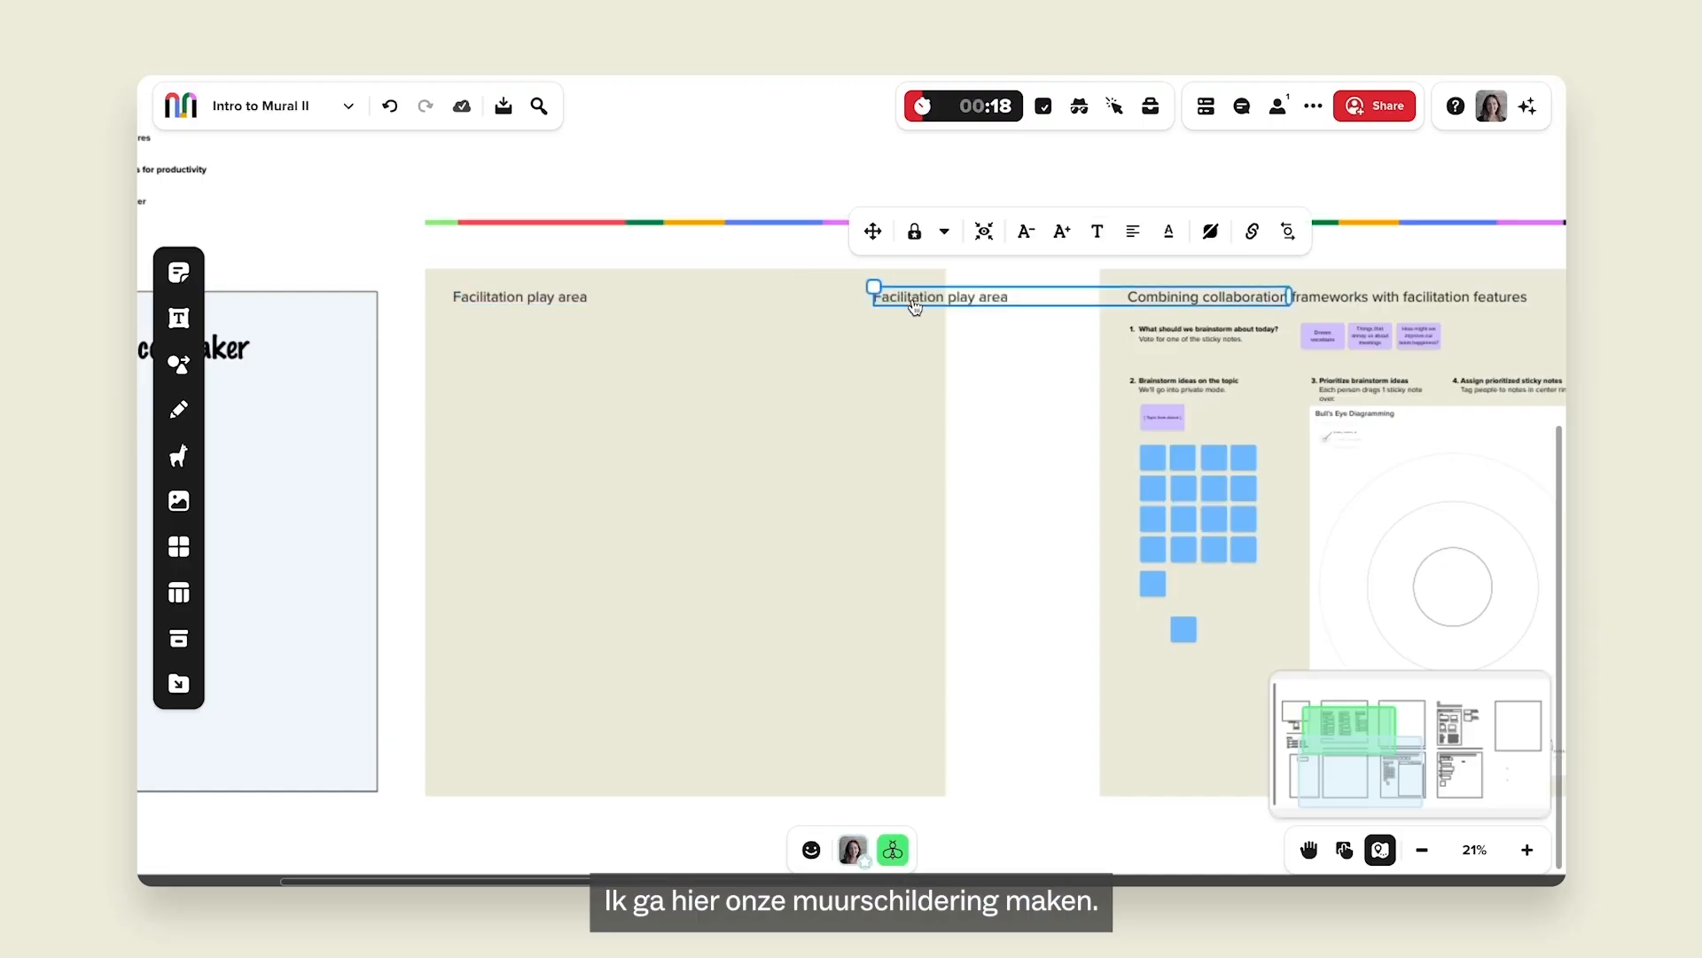
{"action": "left_click_drag", "start_coordinate": [915, 306], "coordinate": [492, 359]}
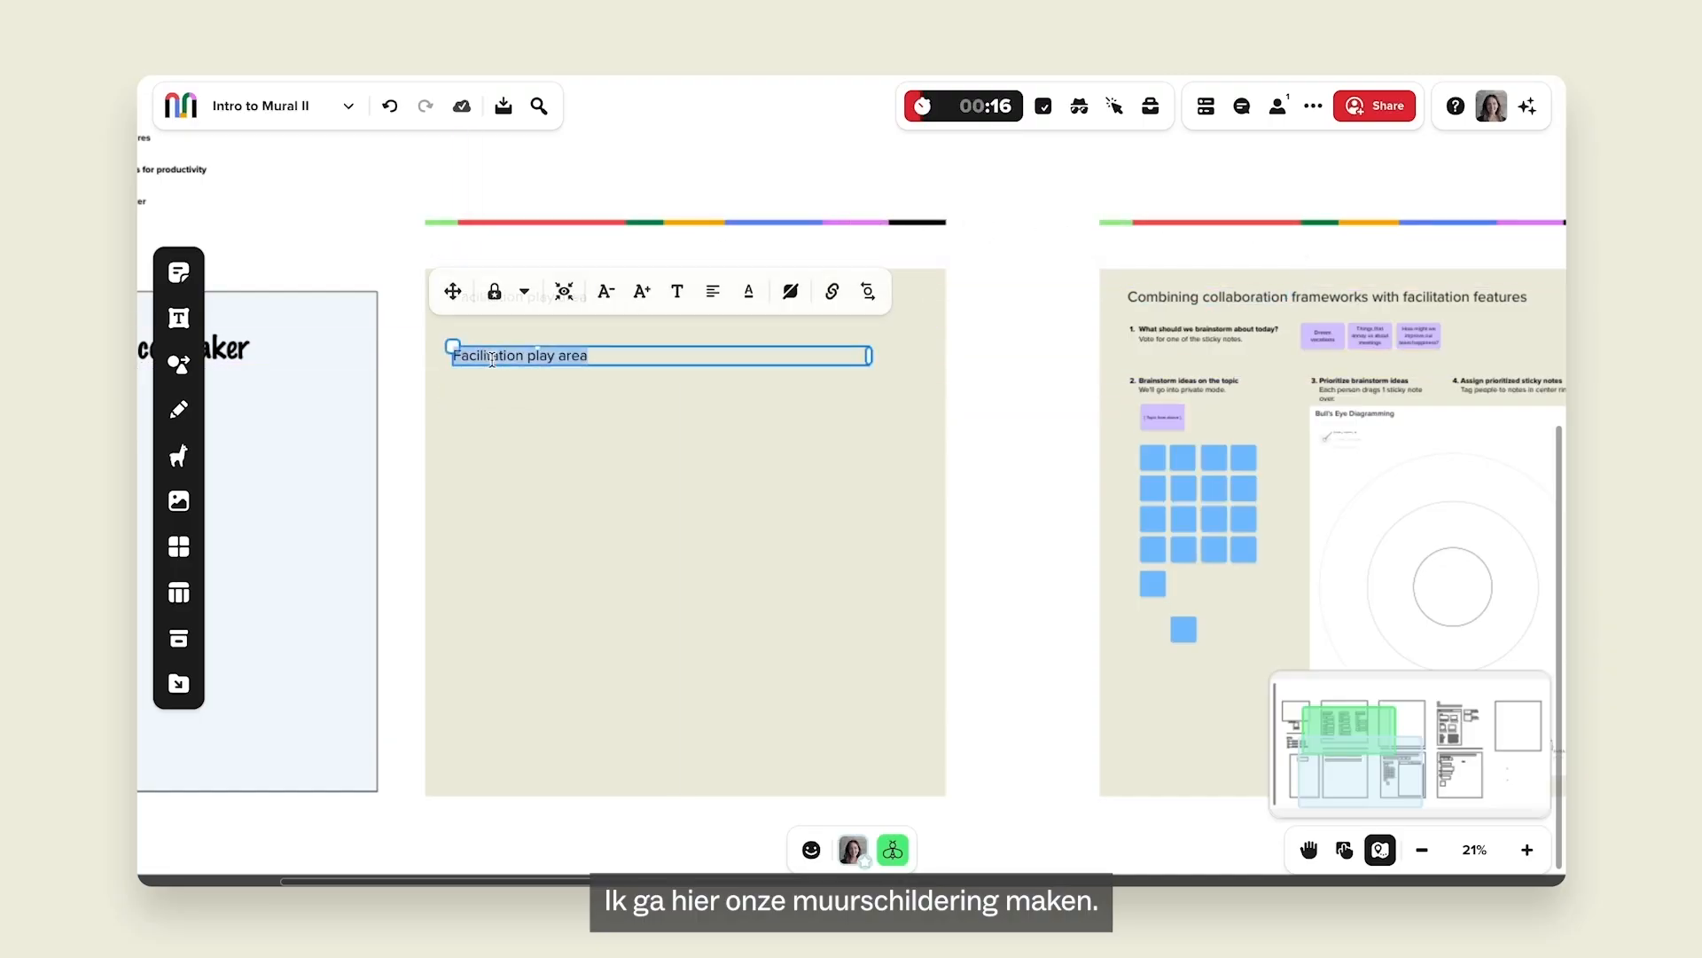
{"action": "type", "text": "What is your favorit"}
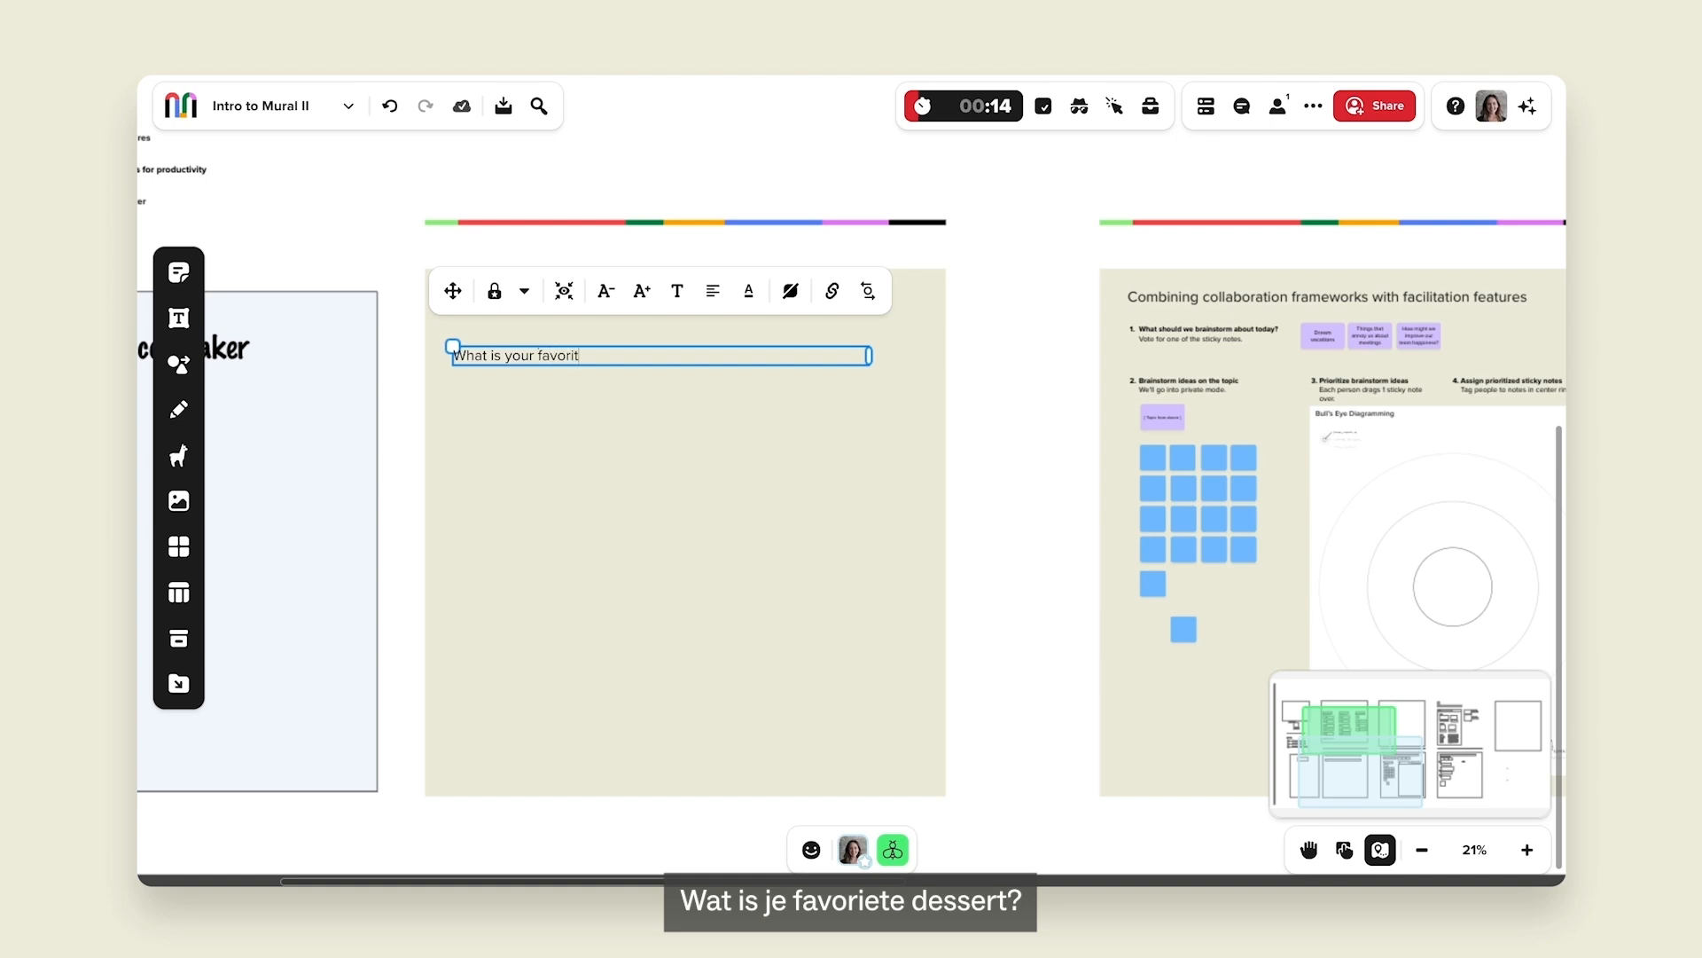
{"action": "type", "text": "e dessert?"}
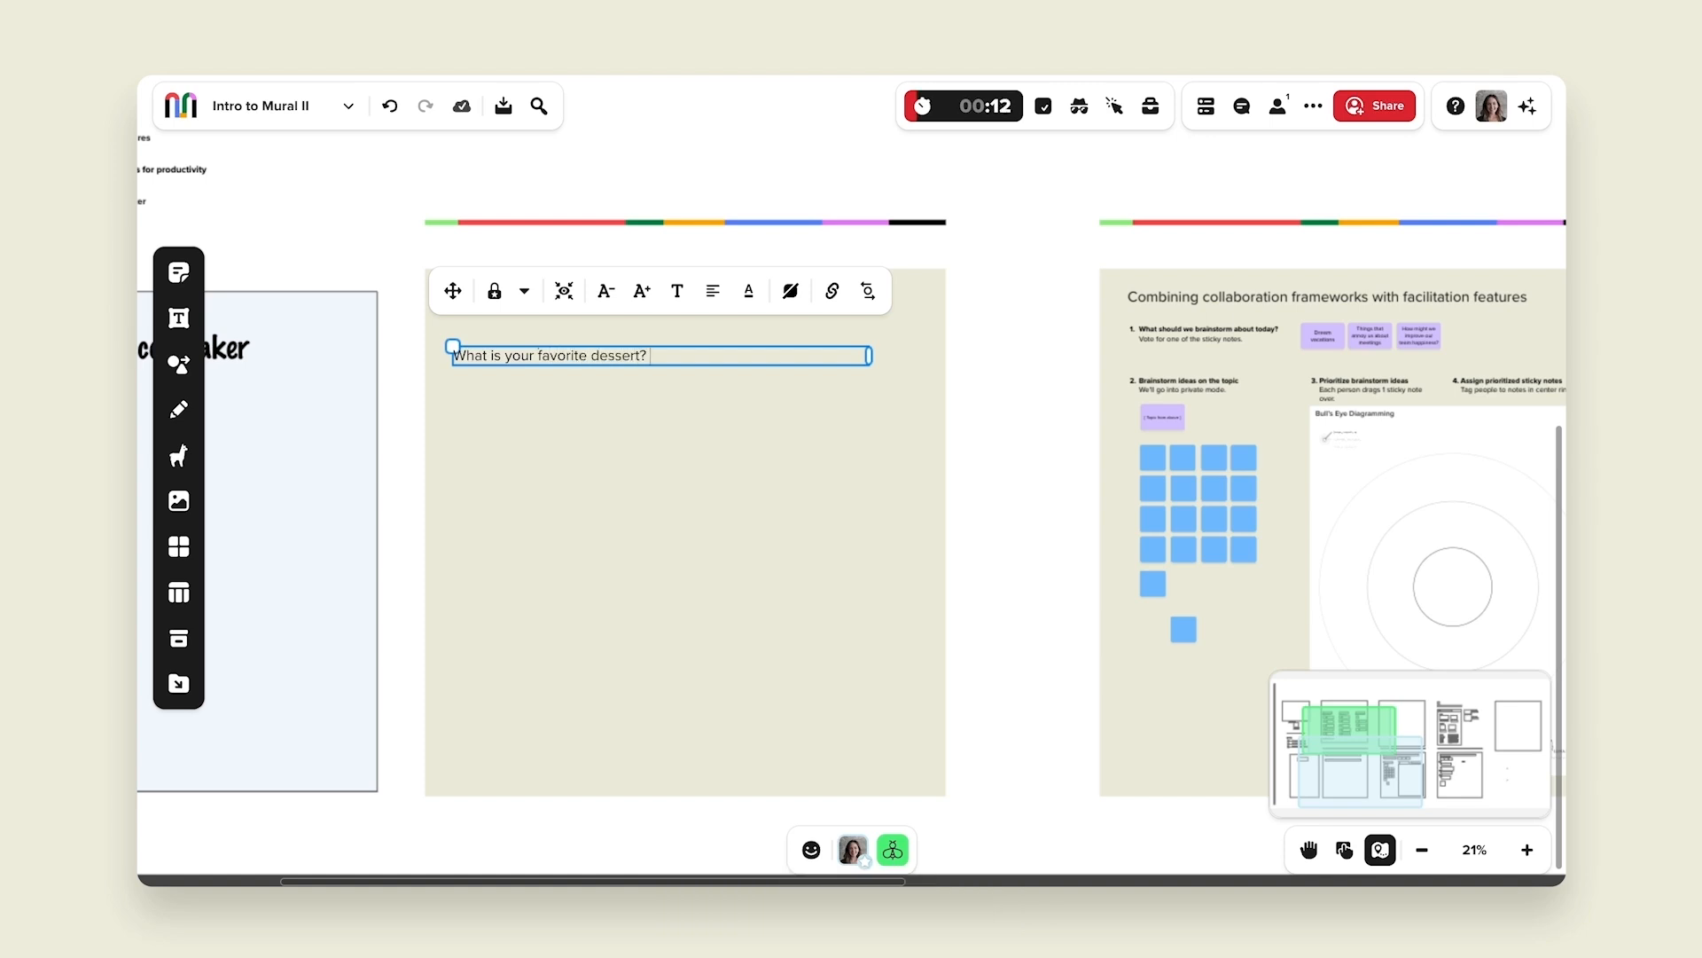
Make the dessert prompt bold and lock it.
{"action": "left_click", "coordinate": [488, 416]}
{"action": "left_click", "coordinate": [498, 359]}
{"action": "left_click", "coordinate": [689, 307]}
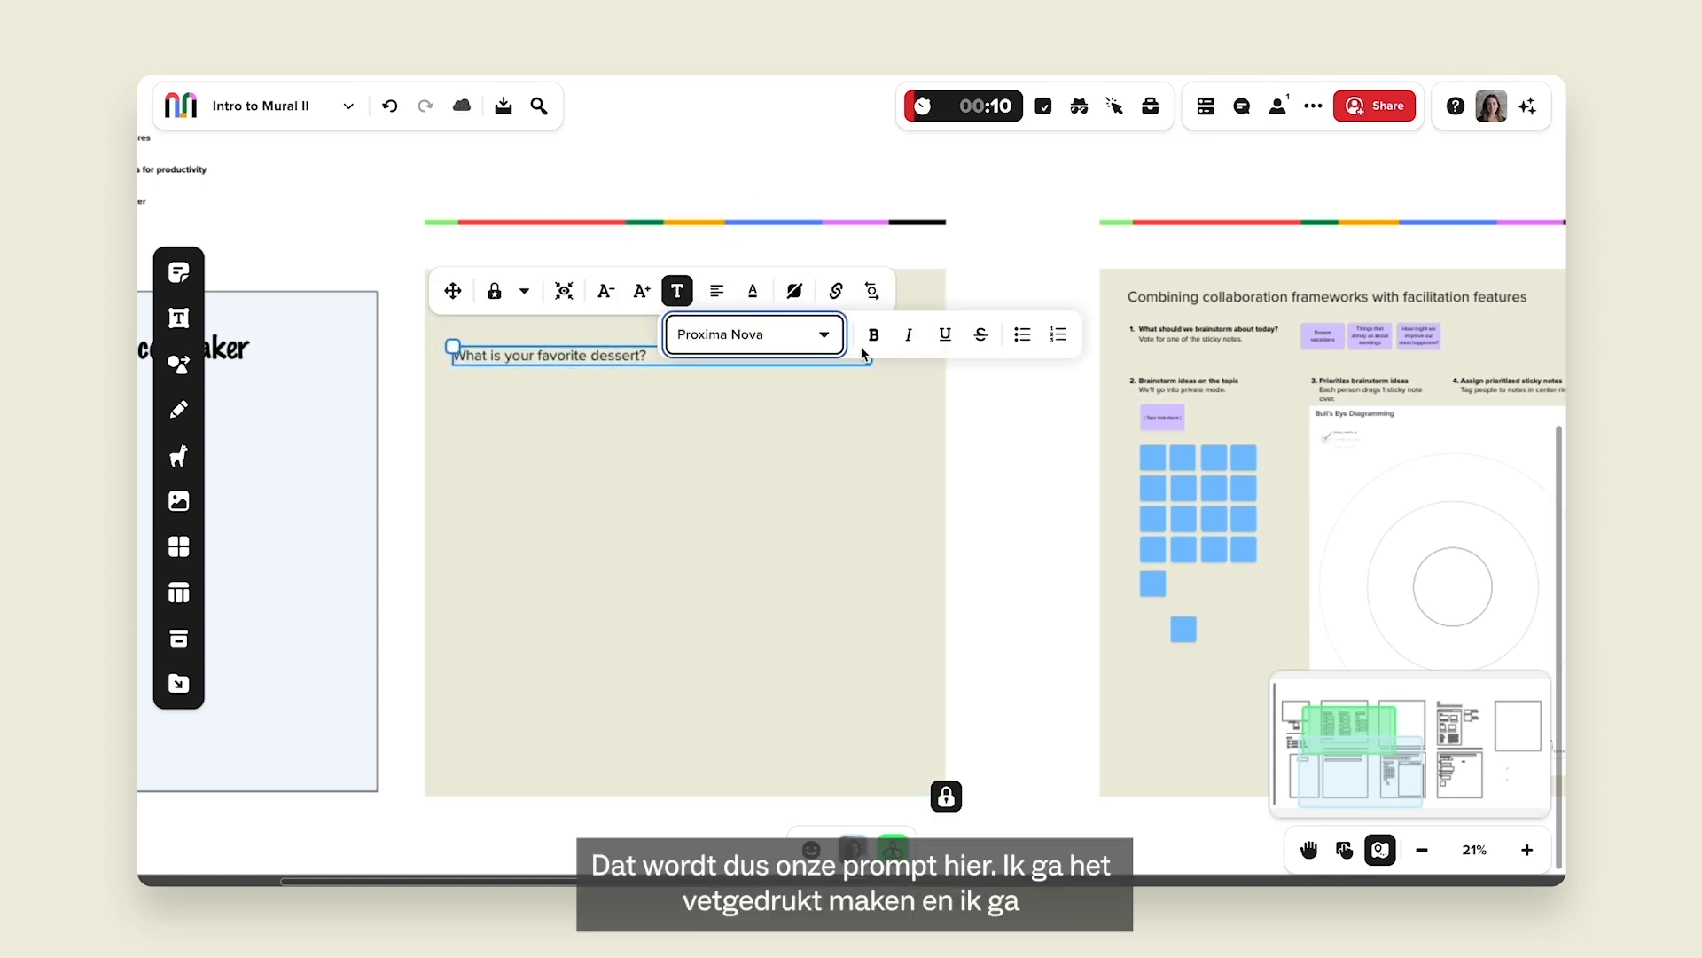
{"action": "left_click", "coordinate": [870, 336]}
{"action": "left_click", "coordinate": [617, 400]}
{"action": "left_click", "coordinate": [563, 360]}
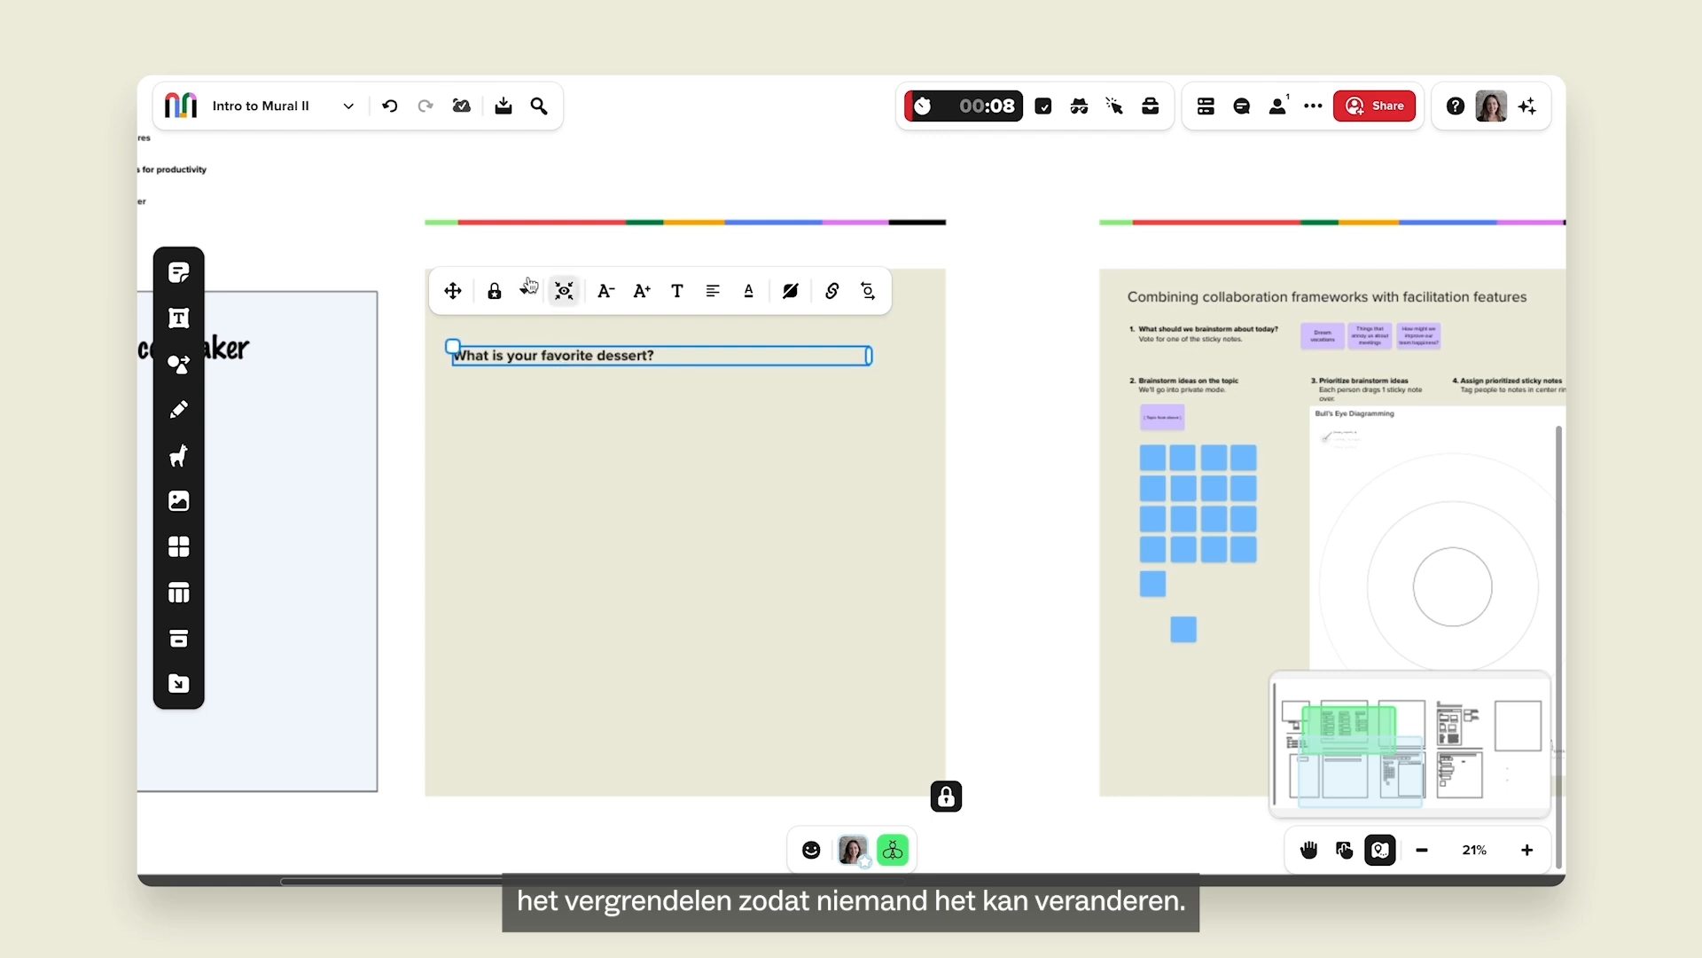
{"action": "left_click", "coordinate": [496, 289]}
{"action": "left_click", "coordinate": [545, 438]}
{"action": "scroll", "coordinate": [523, 390], "scroll_direction": "up", "scroll_amount": 4}
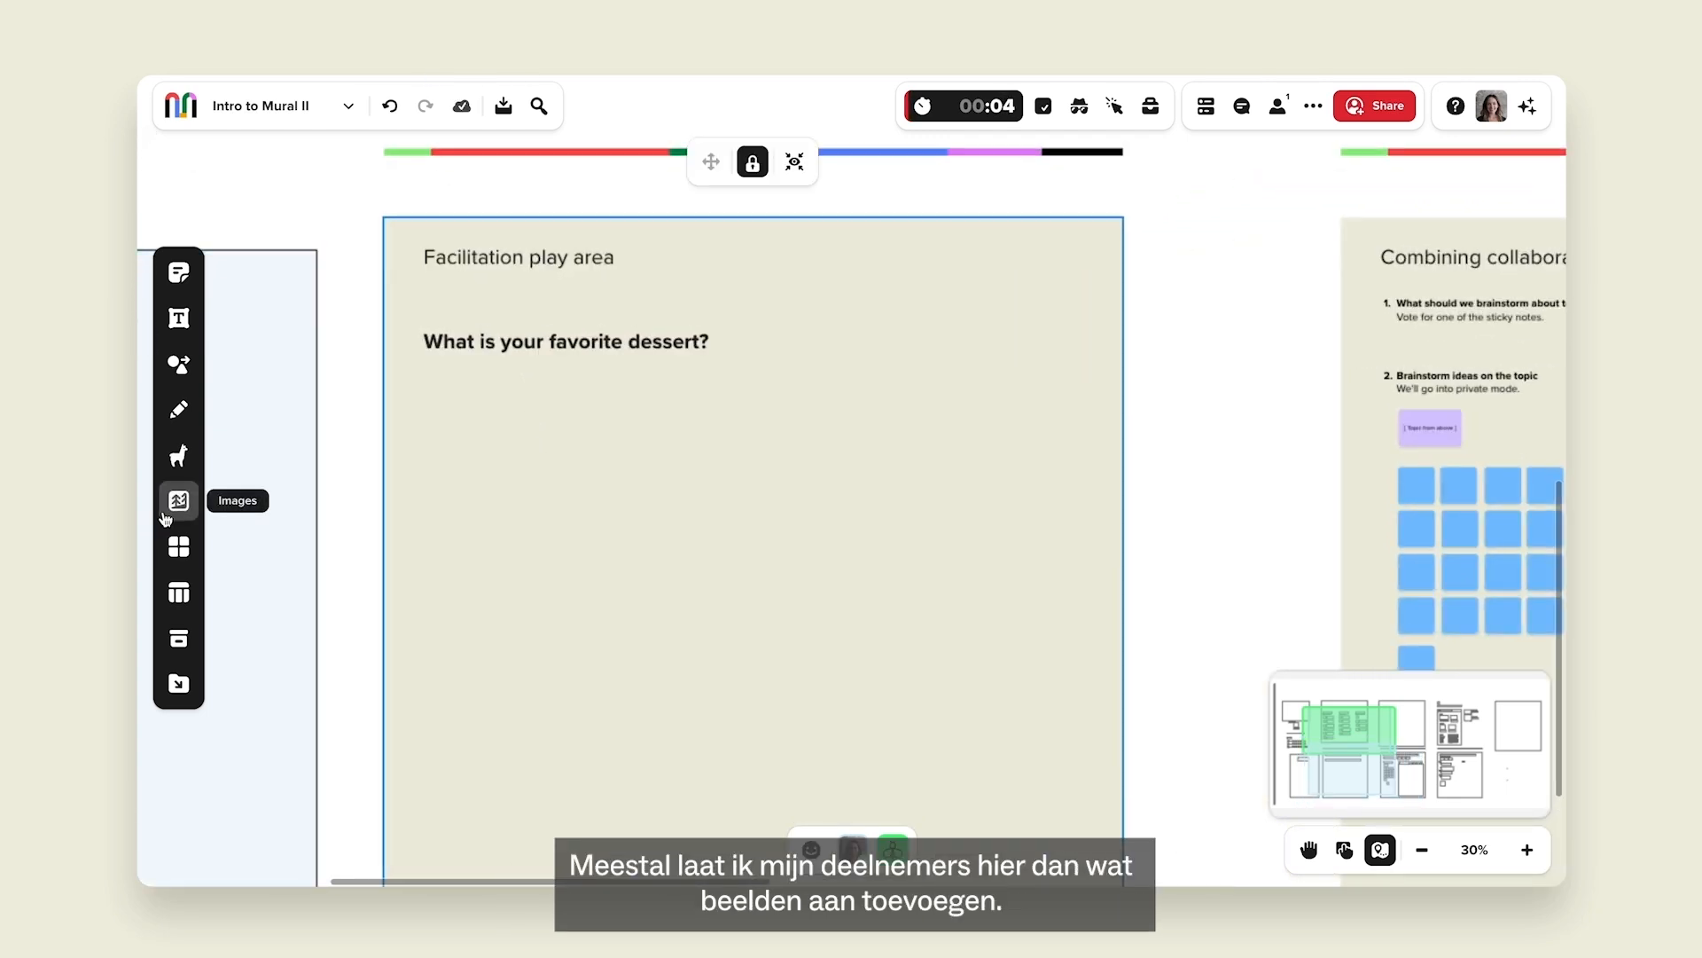
Search images for 'cookies' and add a cookie picture under the prompt.
{"action": "left_click", "coordinate": [165, 514]}
{"action": "type", "text": "co"}
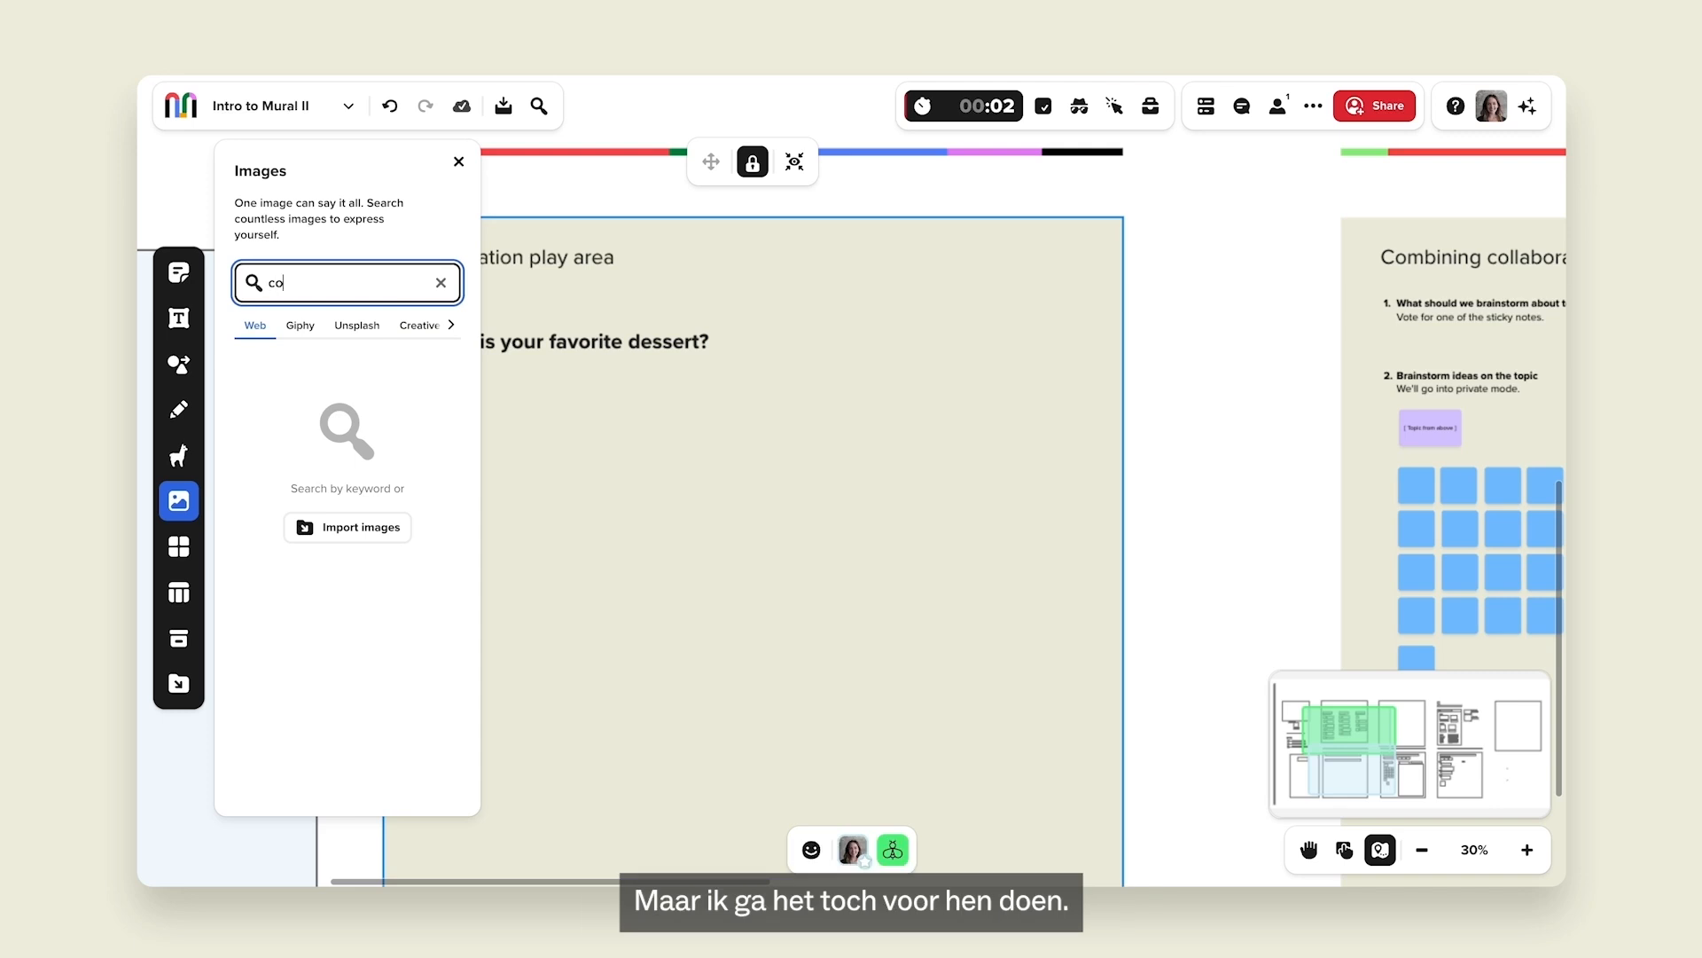
{"action": "type", "text": "okies"}
{"action": "key", "text": "Return"}
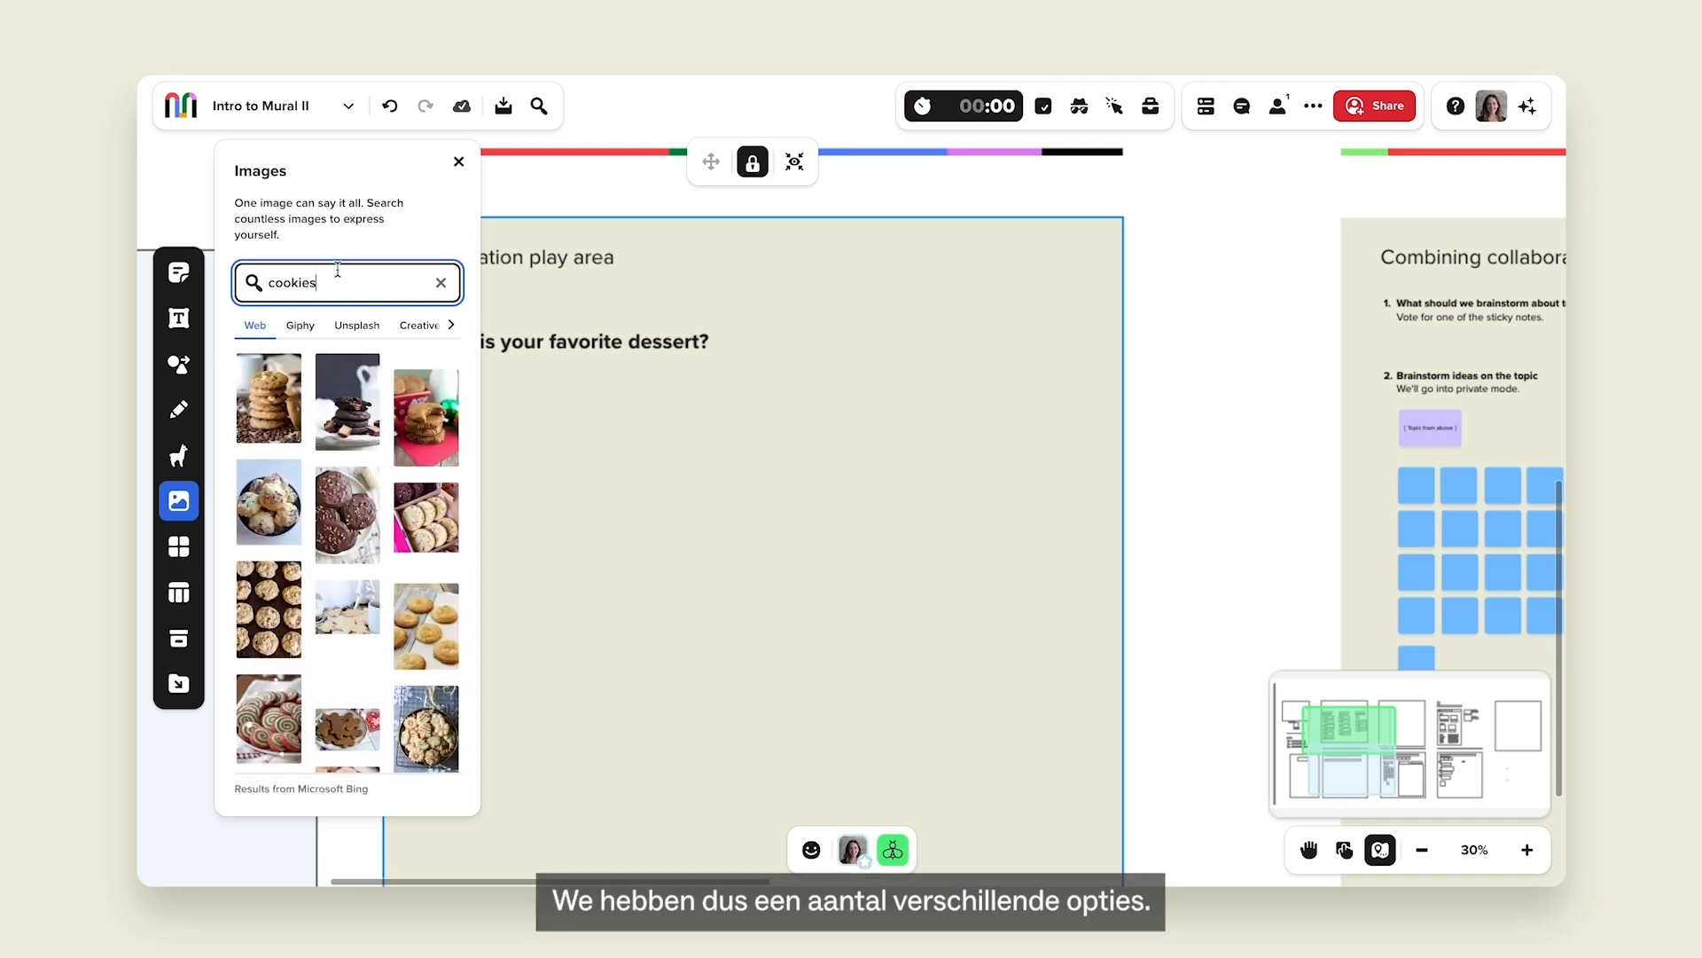
{"action": "left_click", "coordinate": [359, 424]}
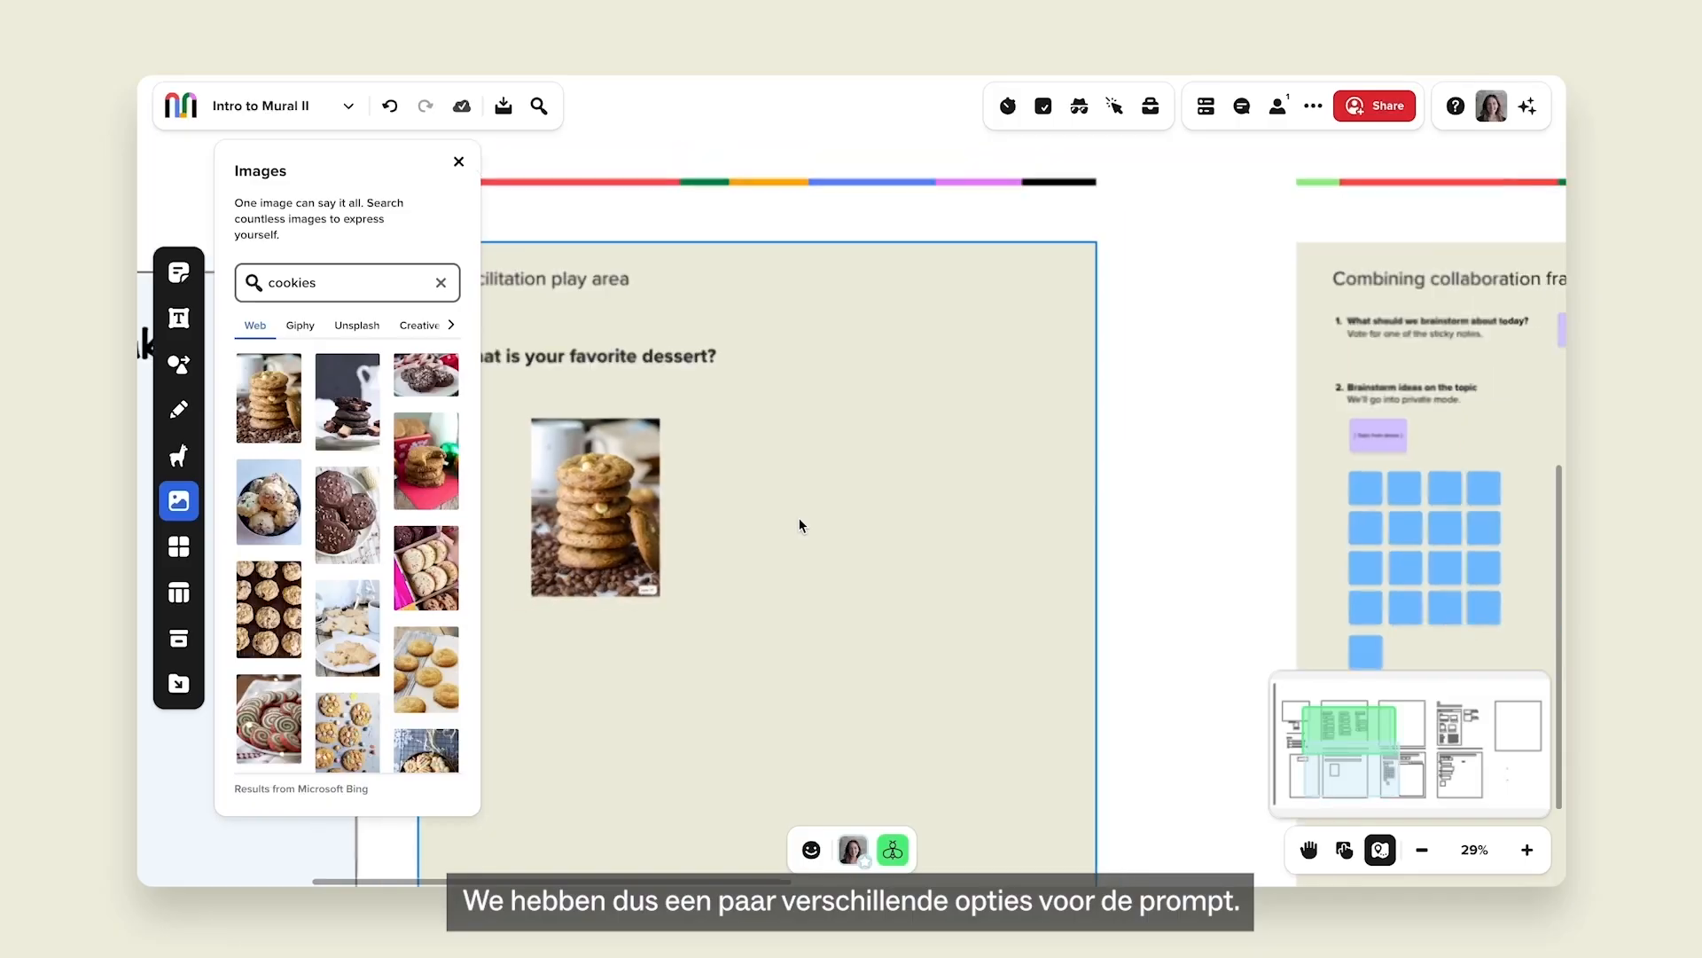
{"action": "scroll", "coordinate": [800, 518], "scroll_direction": "down", "scroll_amount": 2}
{"action": "left_click", "coordinate": [800, 518]}
Add a pie picture and a cake picture beside the cookies, then close image search.
{"action": "left_click", "coordinate": [386, 300]}
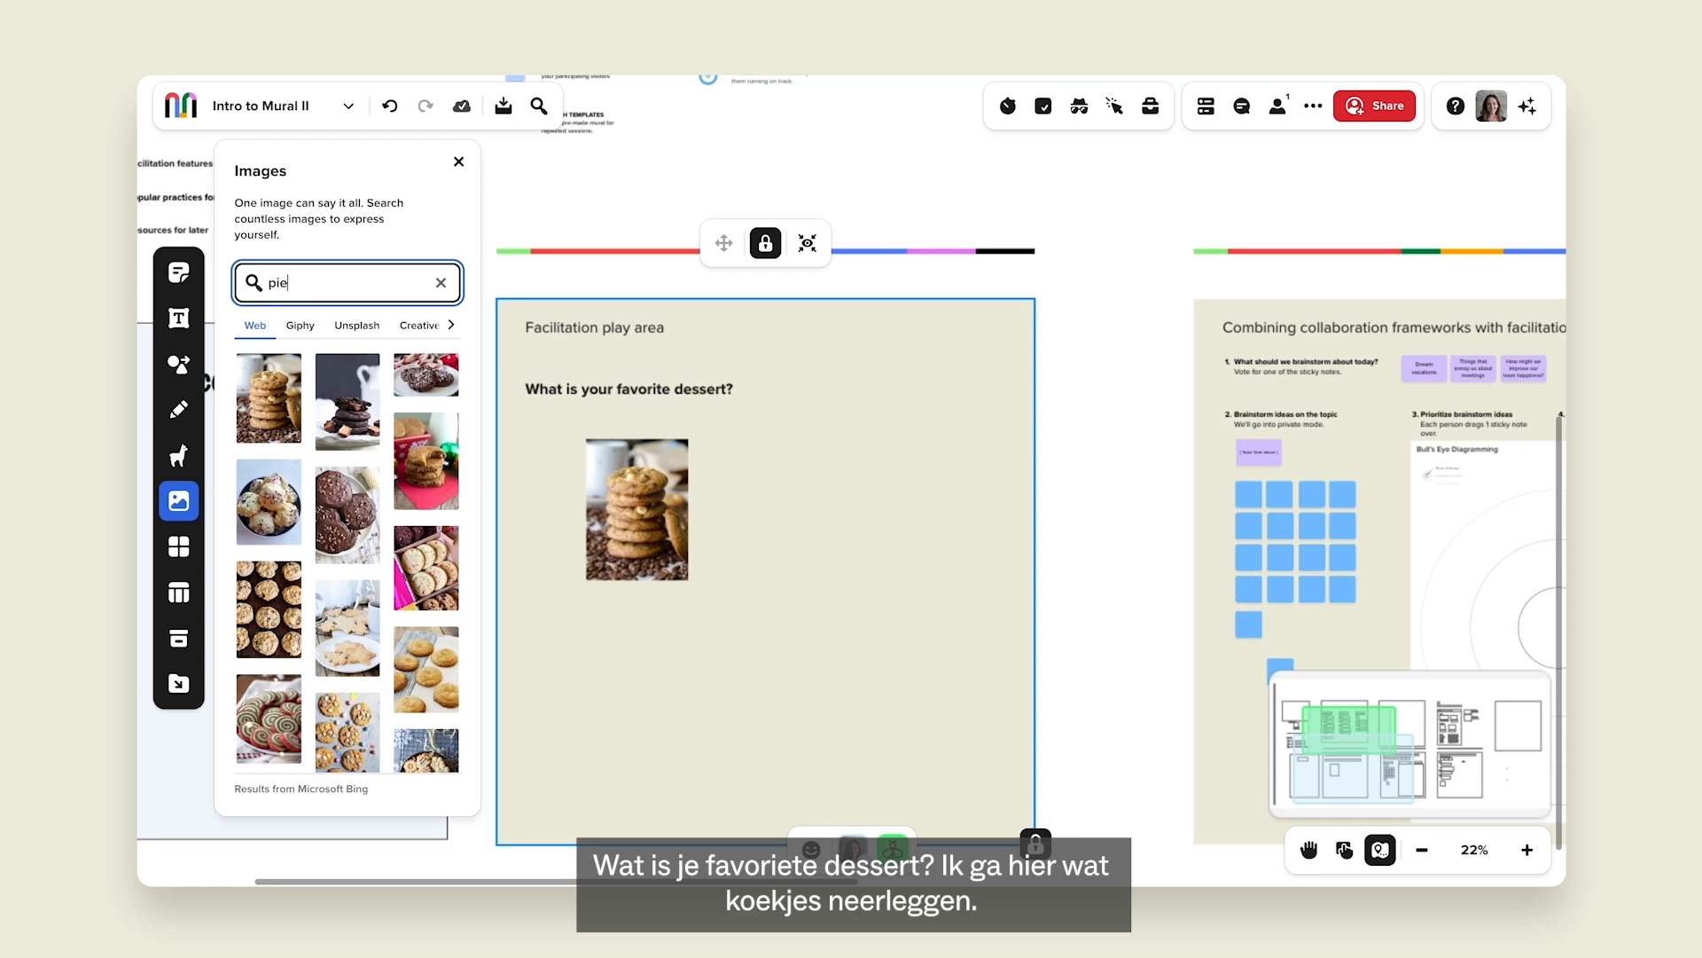
{"action": "type", "text": "pie"}
{"action": "left_click", "coordinate": [251, 393]}
{"action": "left_click_drag", "start_coordinate": [581, 412], "coordinate": [762, 505]}
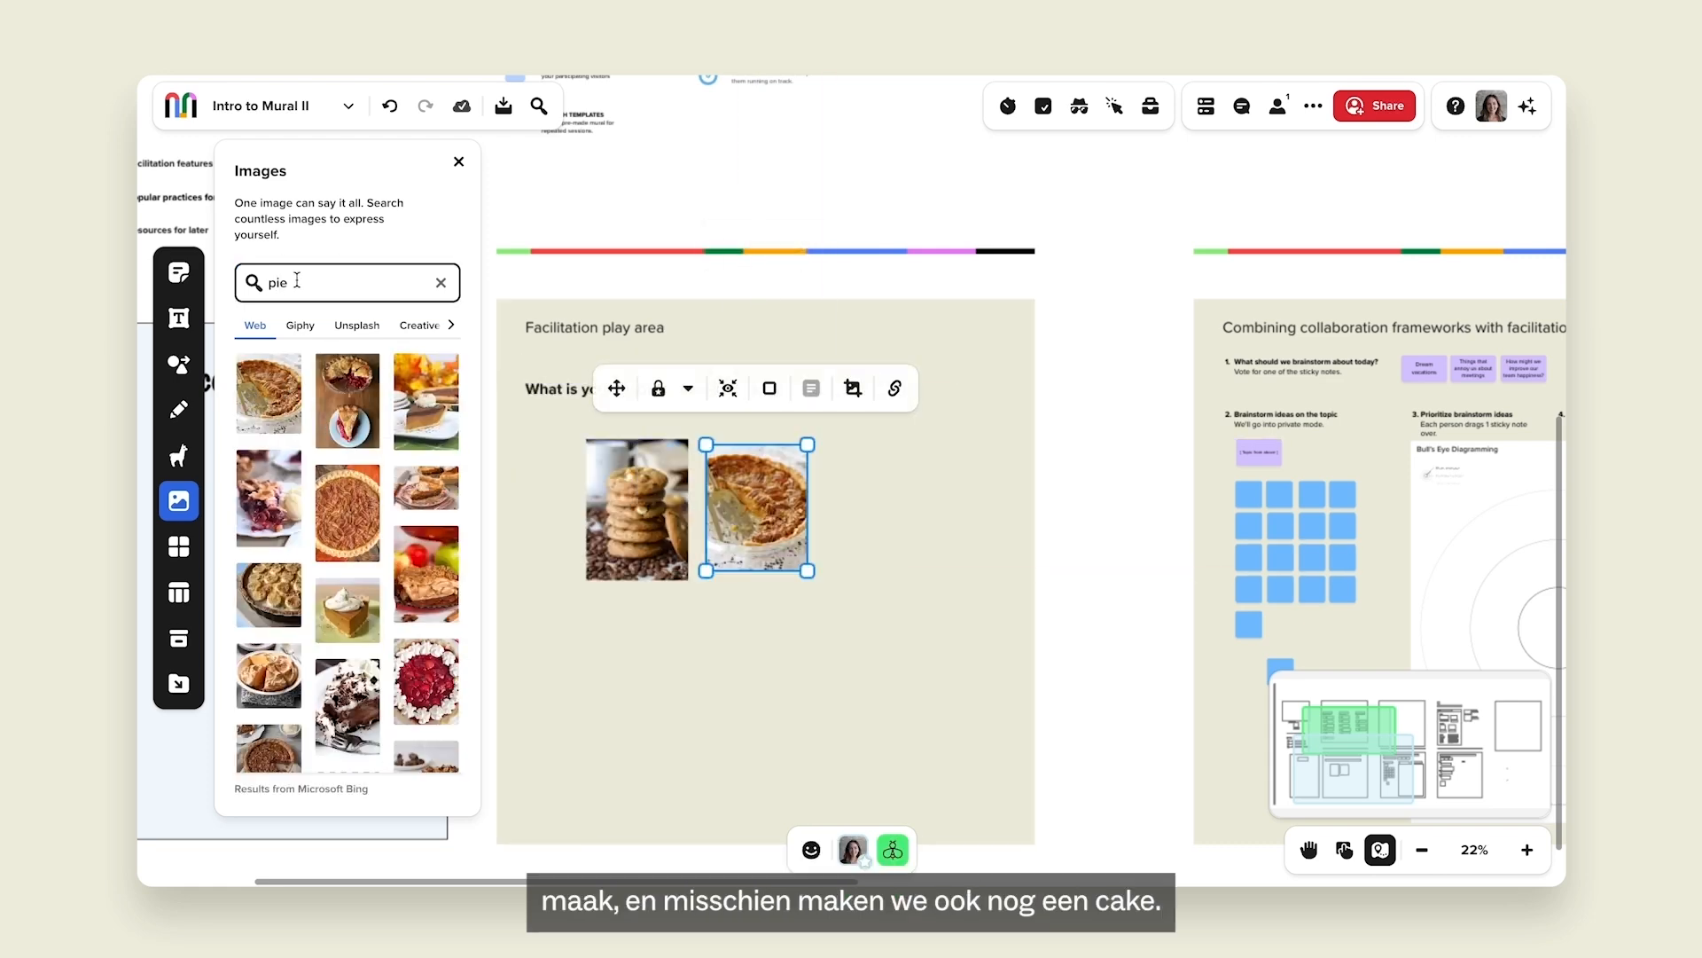
{"action": "double_click", "coordinate": [297, 280]}
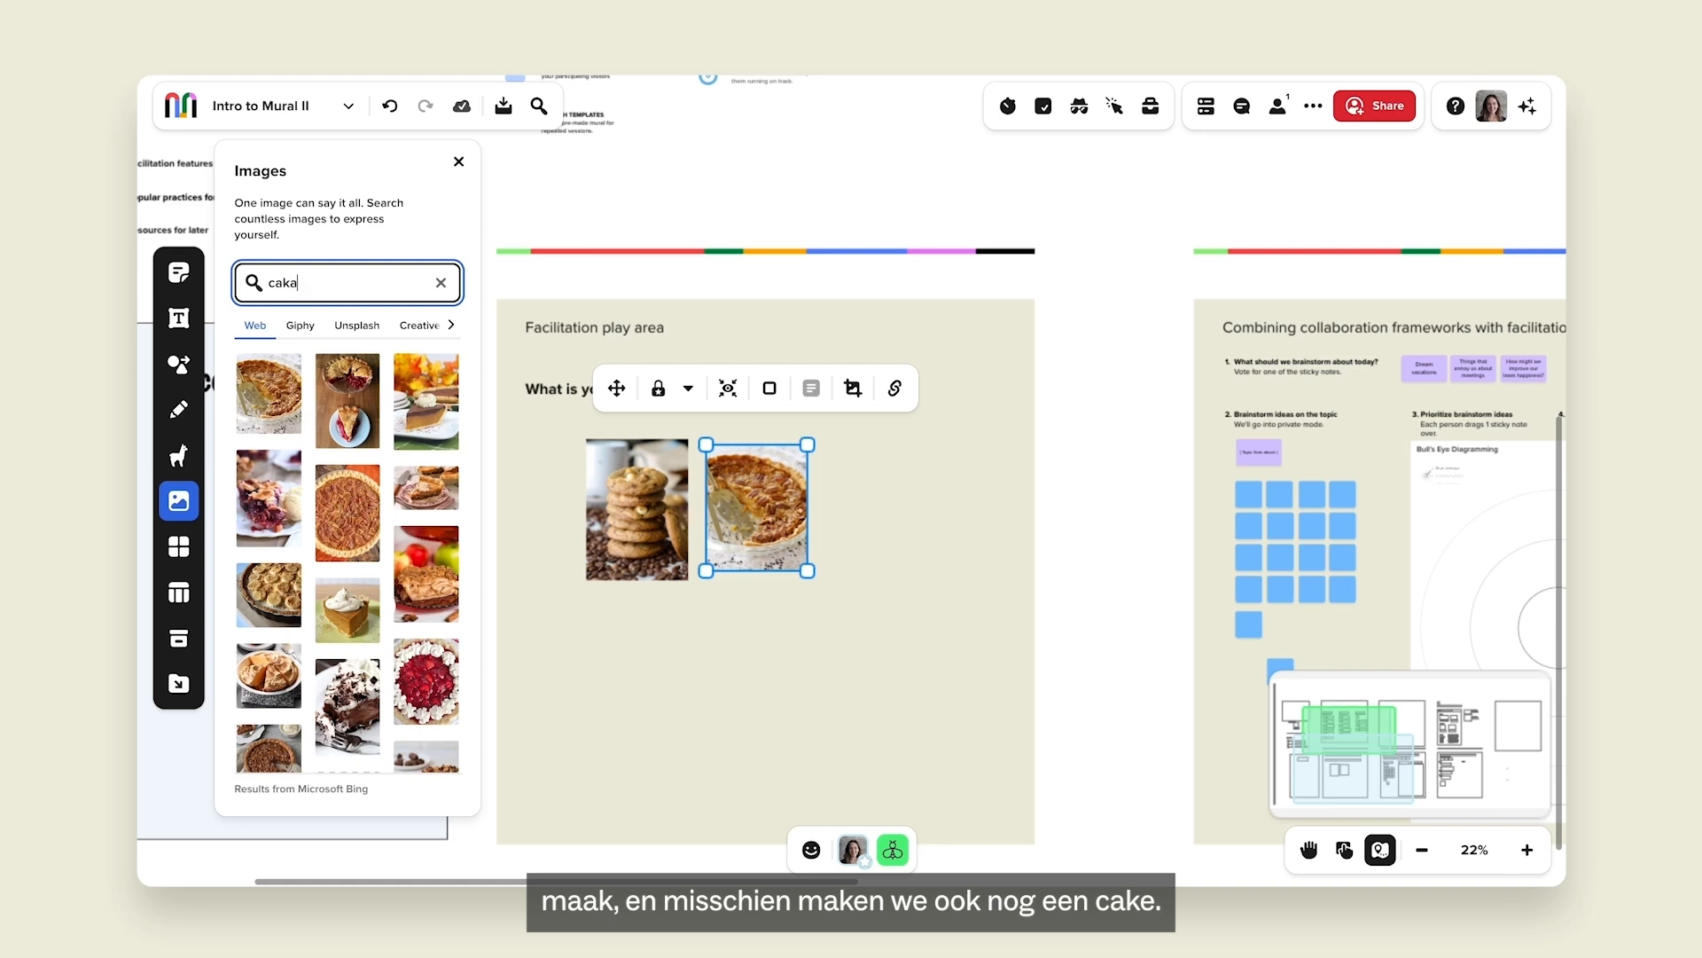
{"action": "left_click", "coordinate": [282, 402]}
{"action": "left_click_drag", "start_coordinate": [575, 430], "coordinate": [878, 519]}
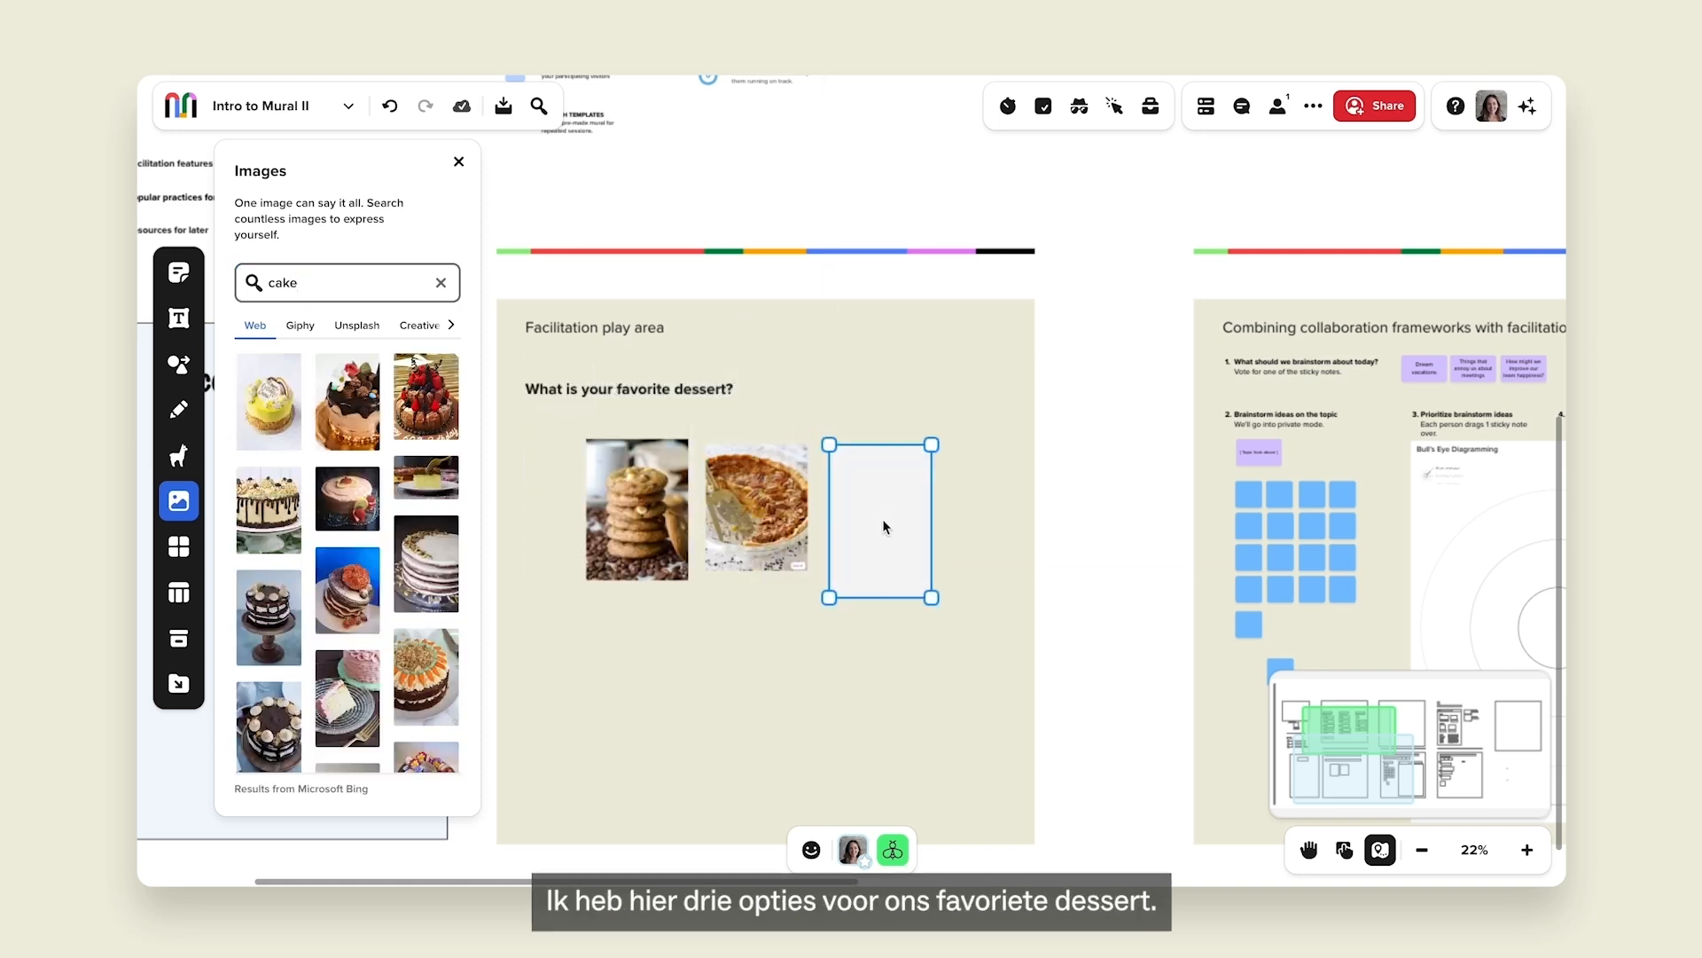
{"action": "left_click", "coordinate": [713, 643]}
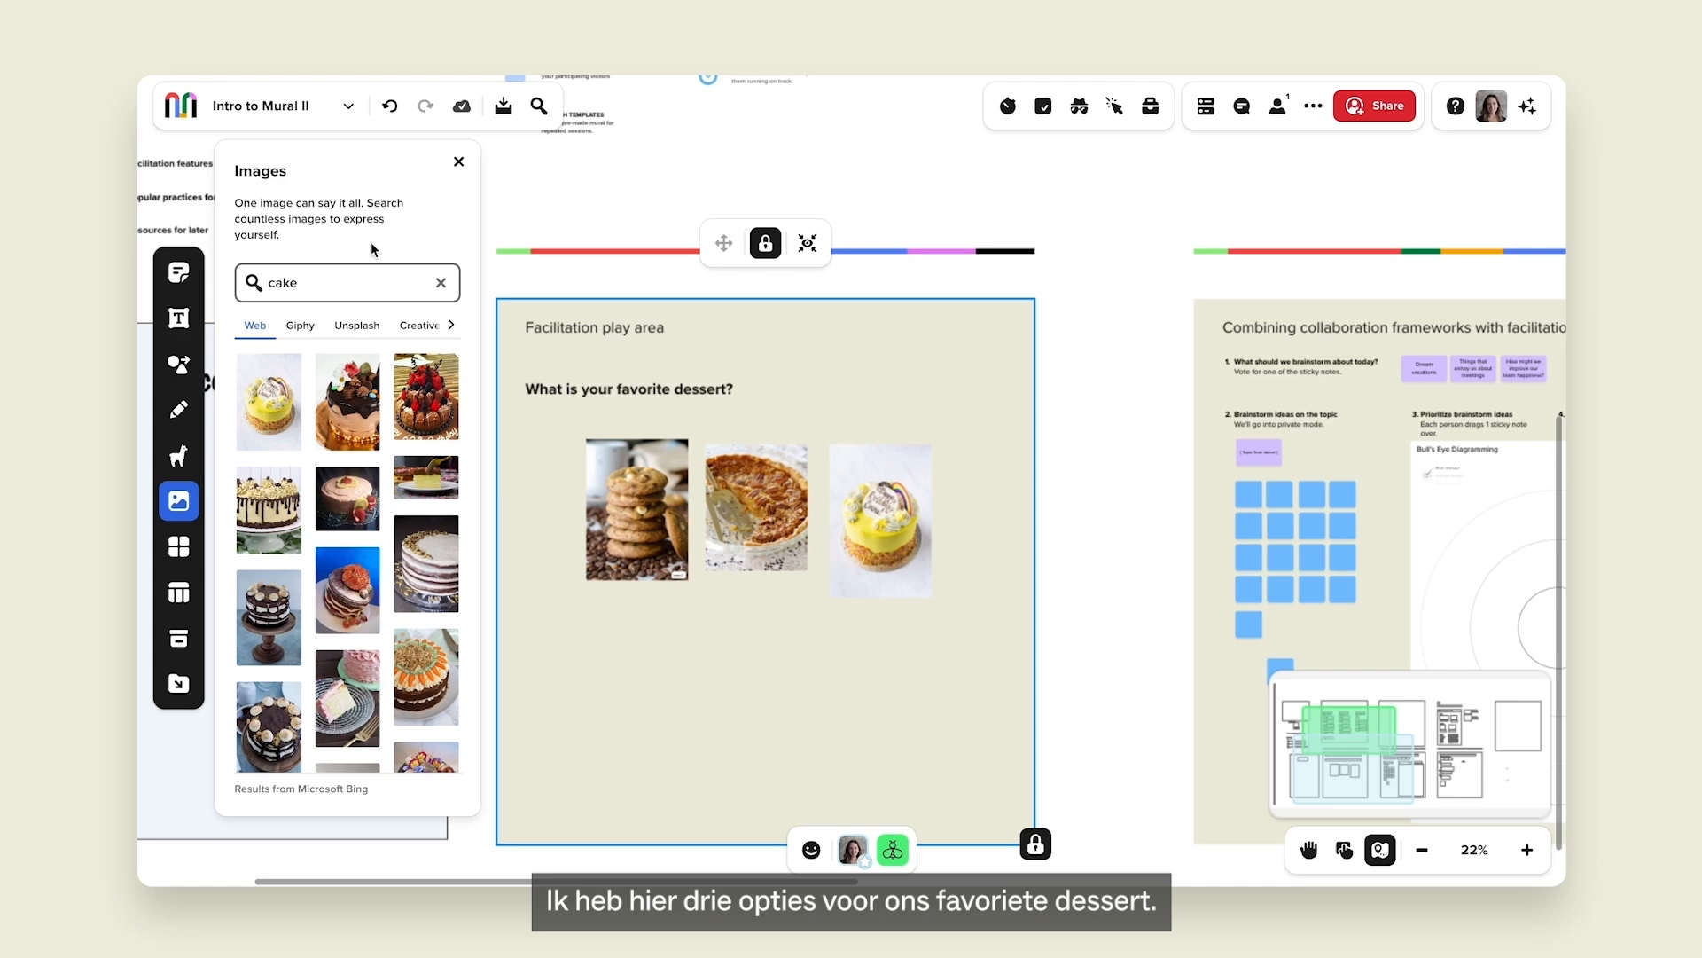
{"action": "left_click", "coordinate": [456, 163]}
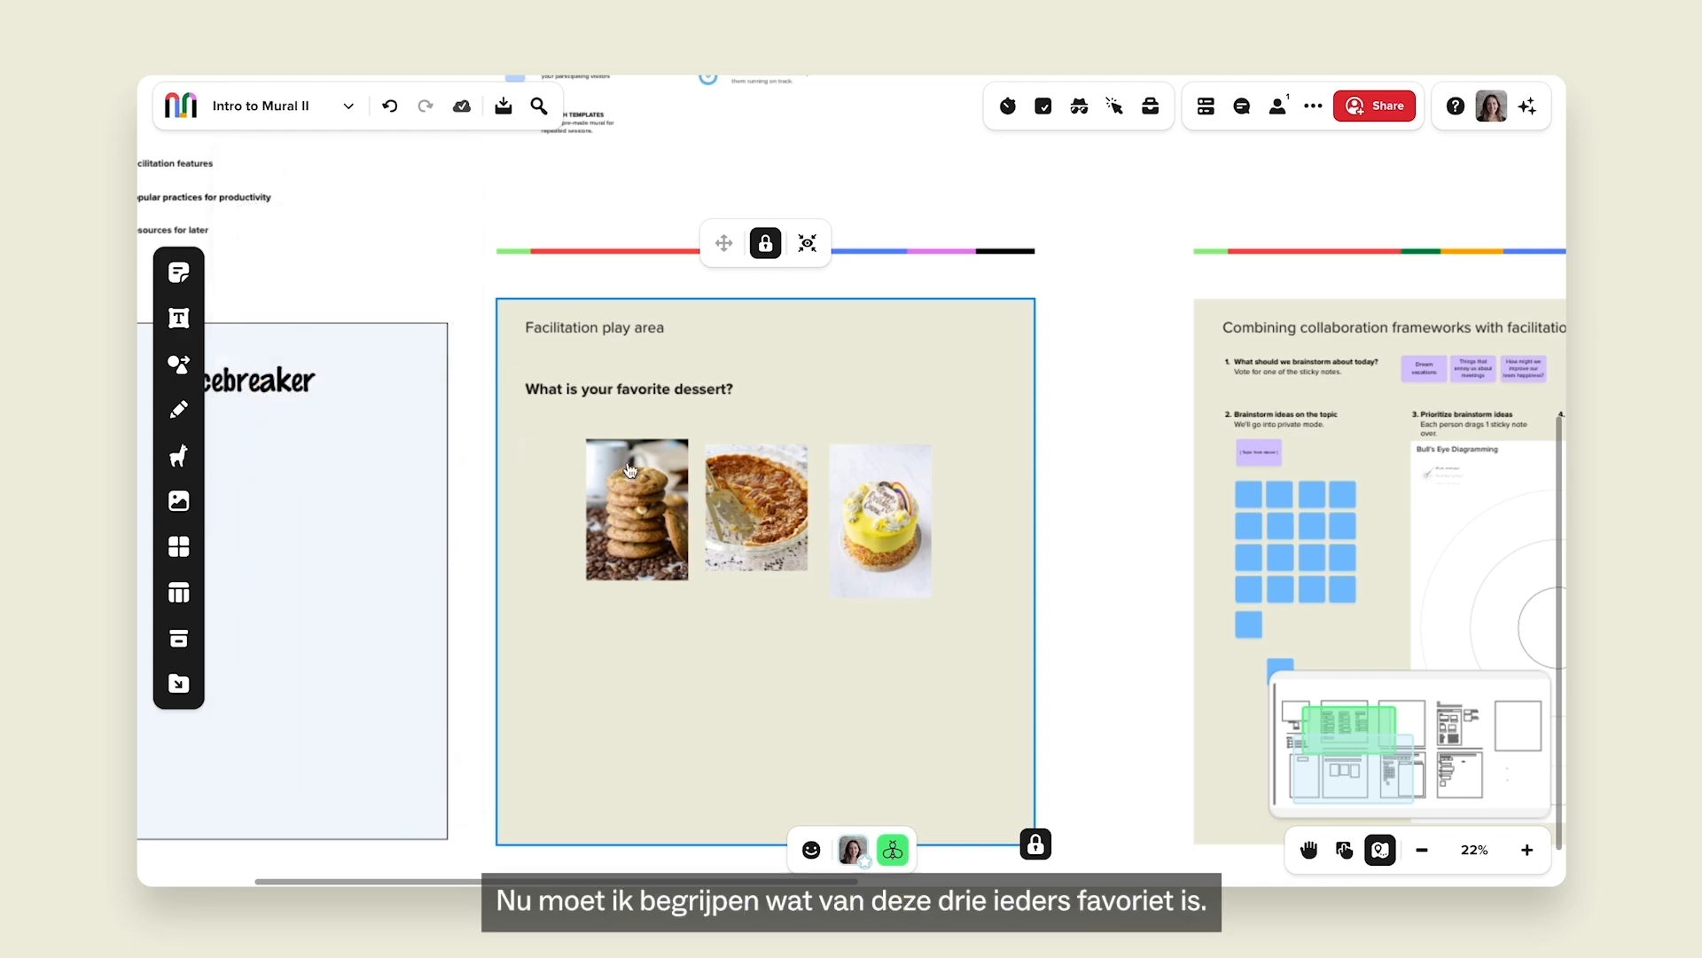
Set up a voting session named 'Favorite Dessert' on images in the selected section.
{"action": "left_click", "coordinate": [1044, 107]}
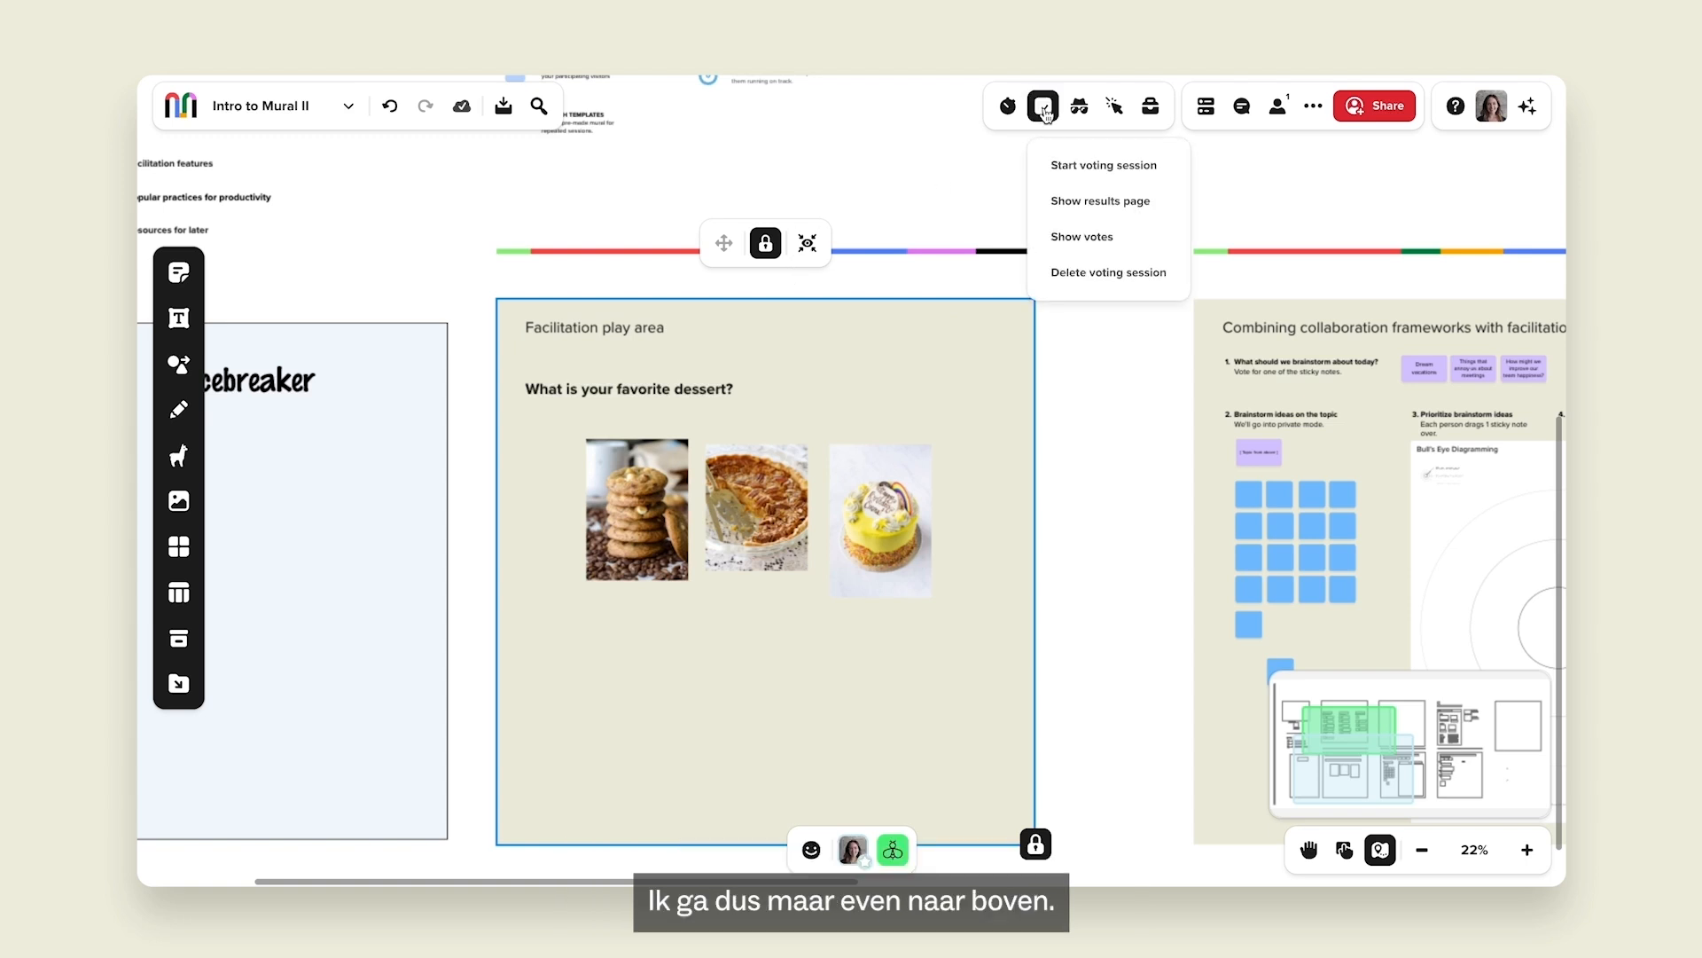
{"action": "left_click", "coordinate": [1078, 166]}
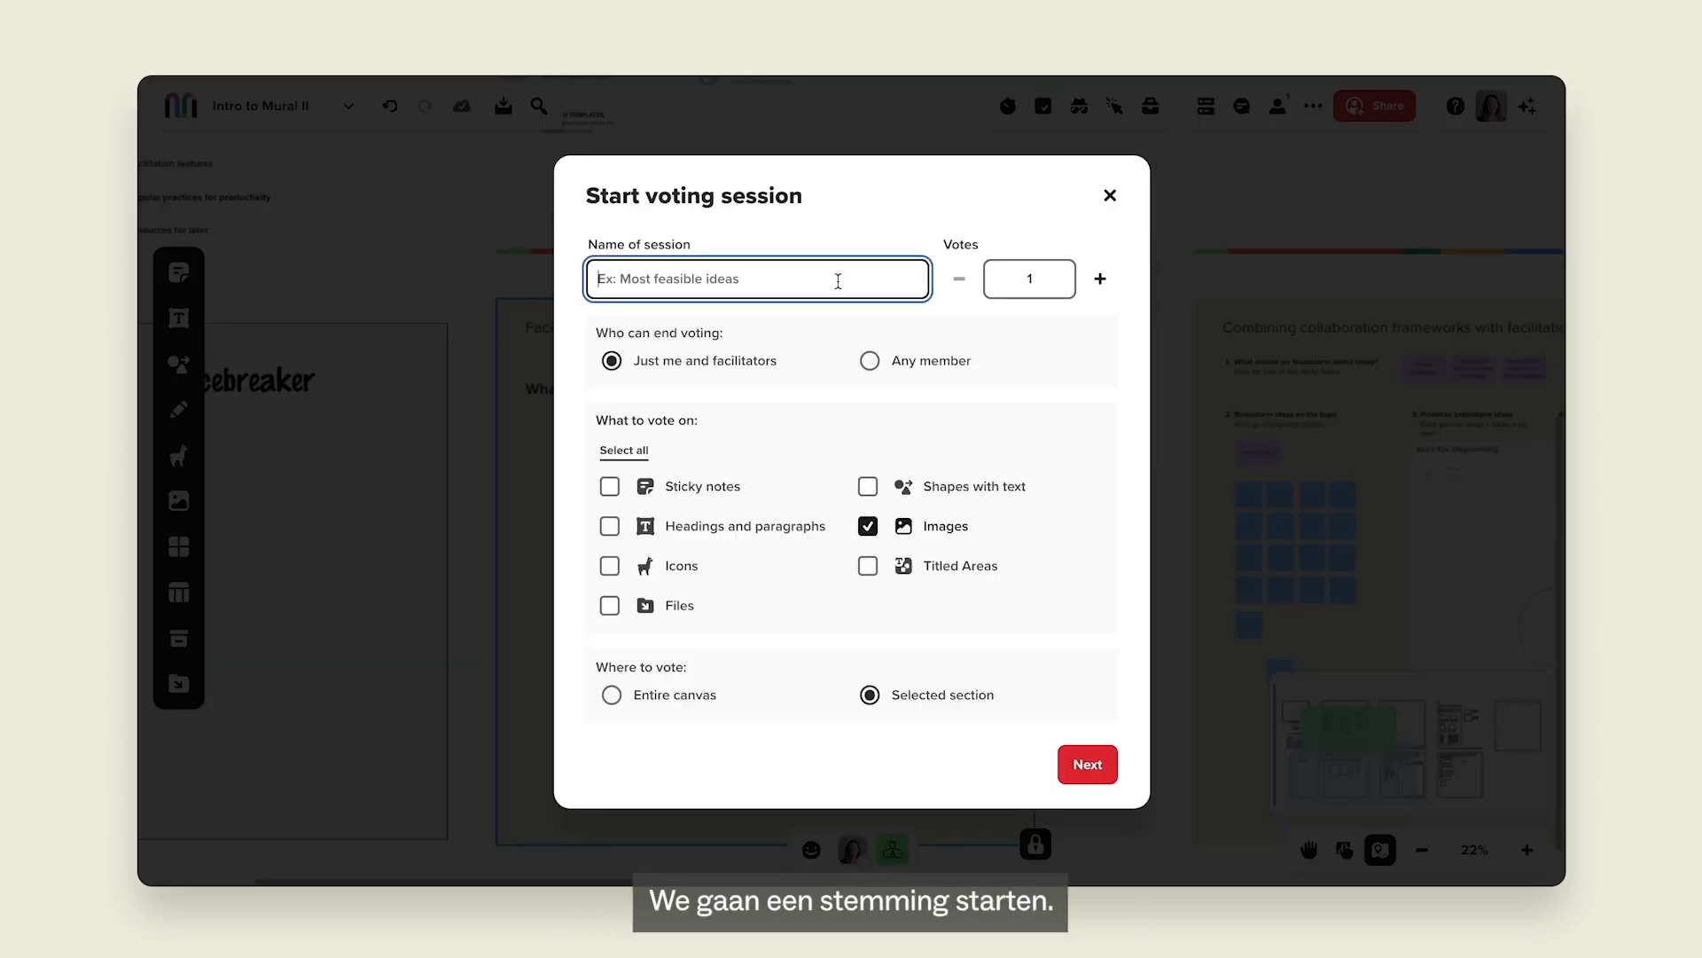
{"action": "type", "text": "Favorite Dessert"}
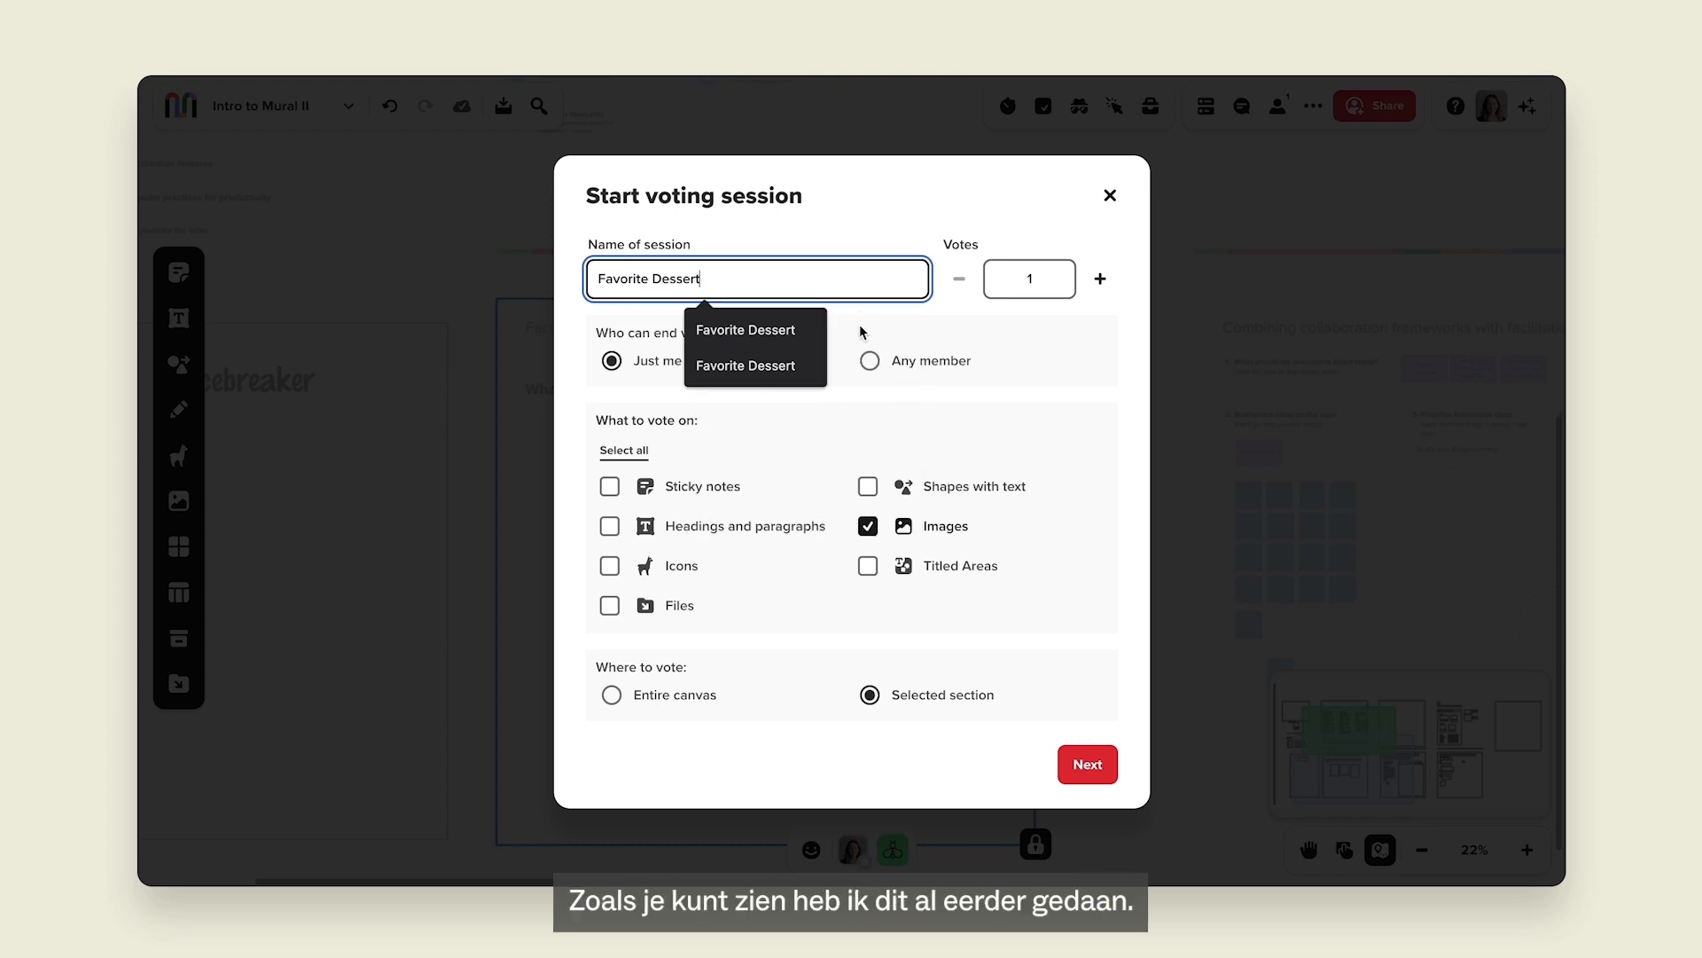
{"action": "left_click", "coordinate": [785, 340]}
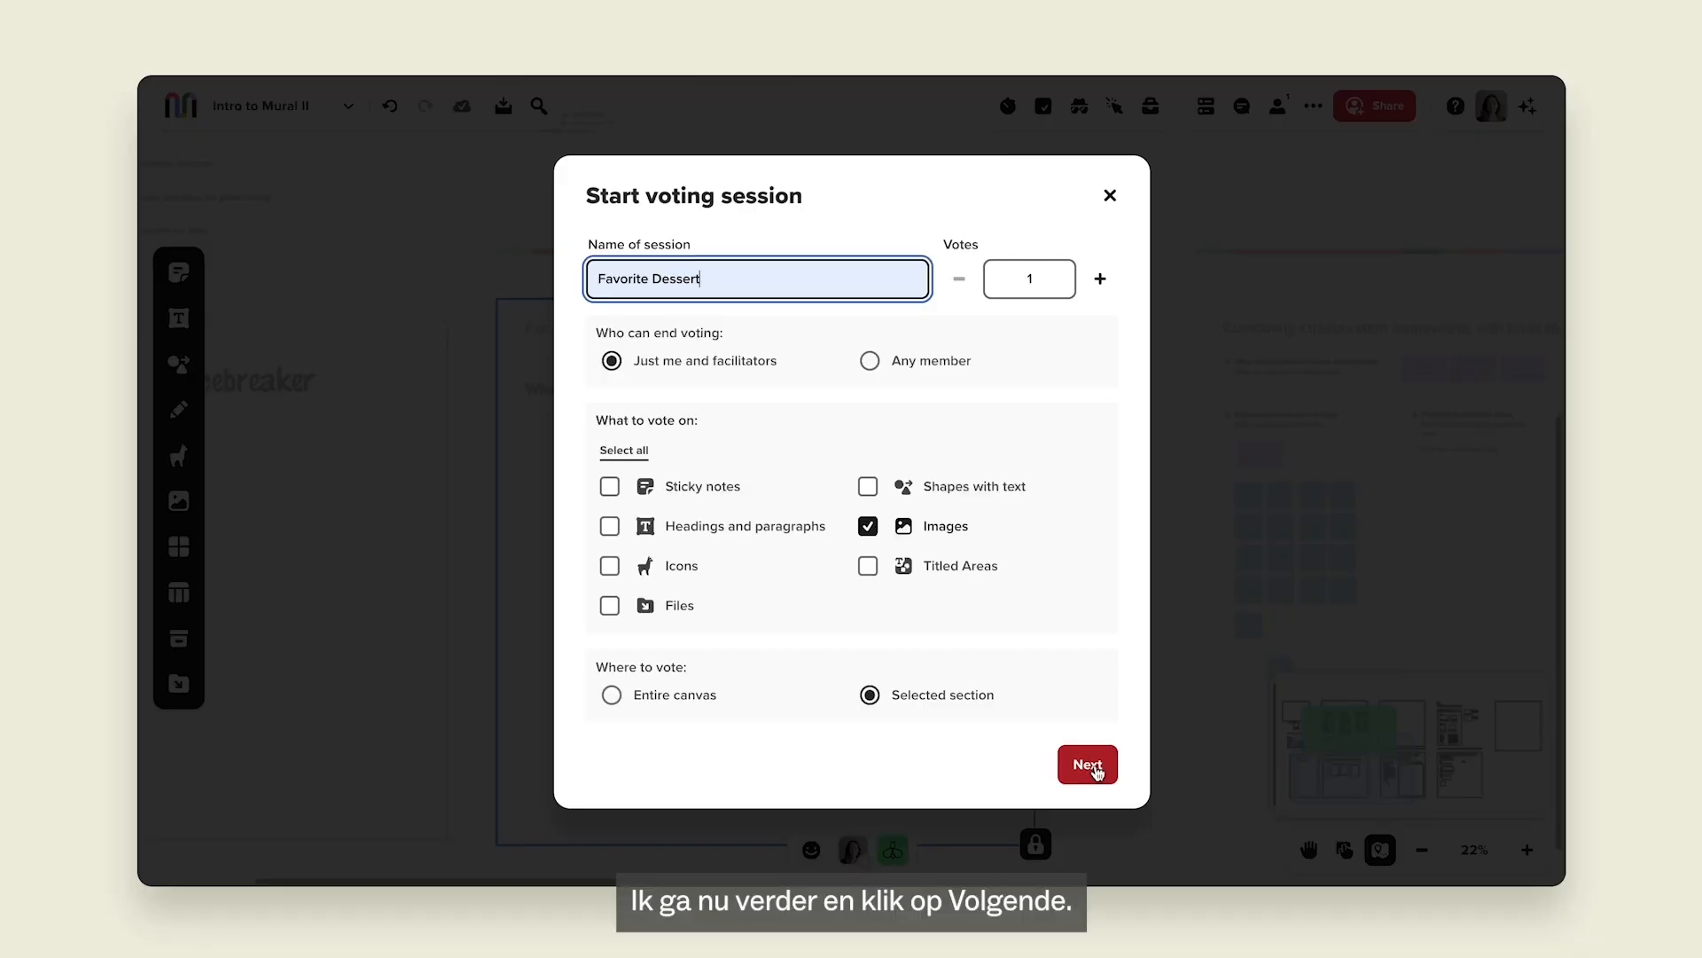
Tighten the voting area around the three dessert pictures and start the Favorite Dessert vote.
{"action": "left_click", "coordinate": [1094, 764]}
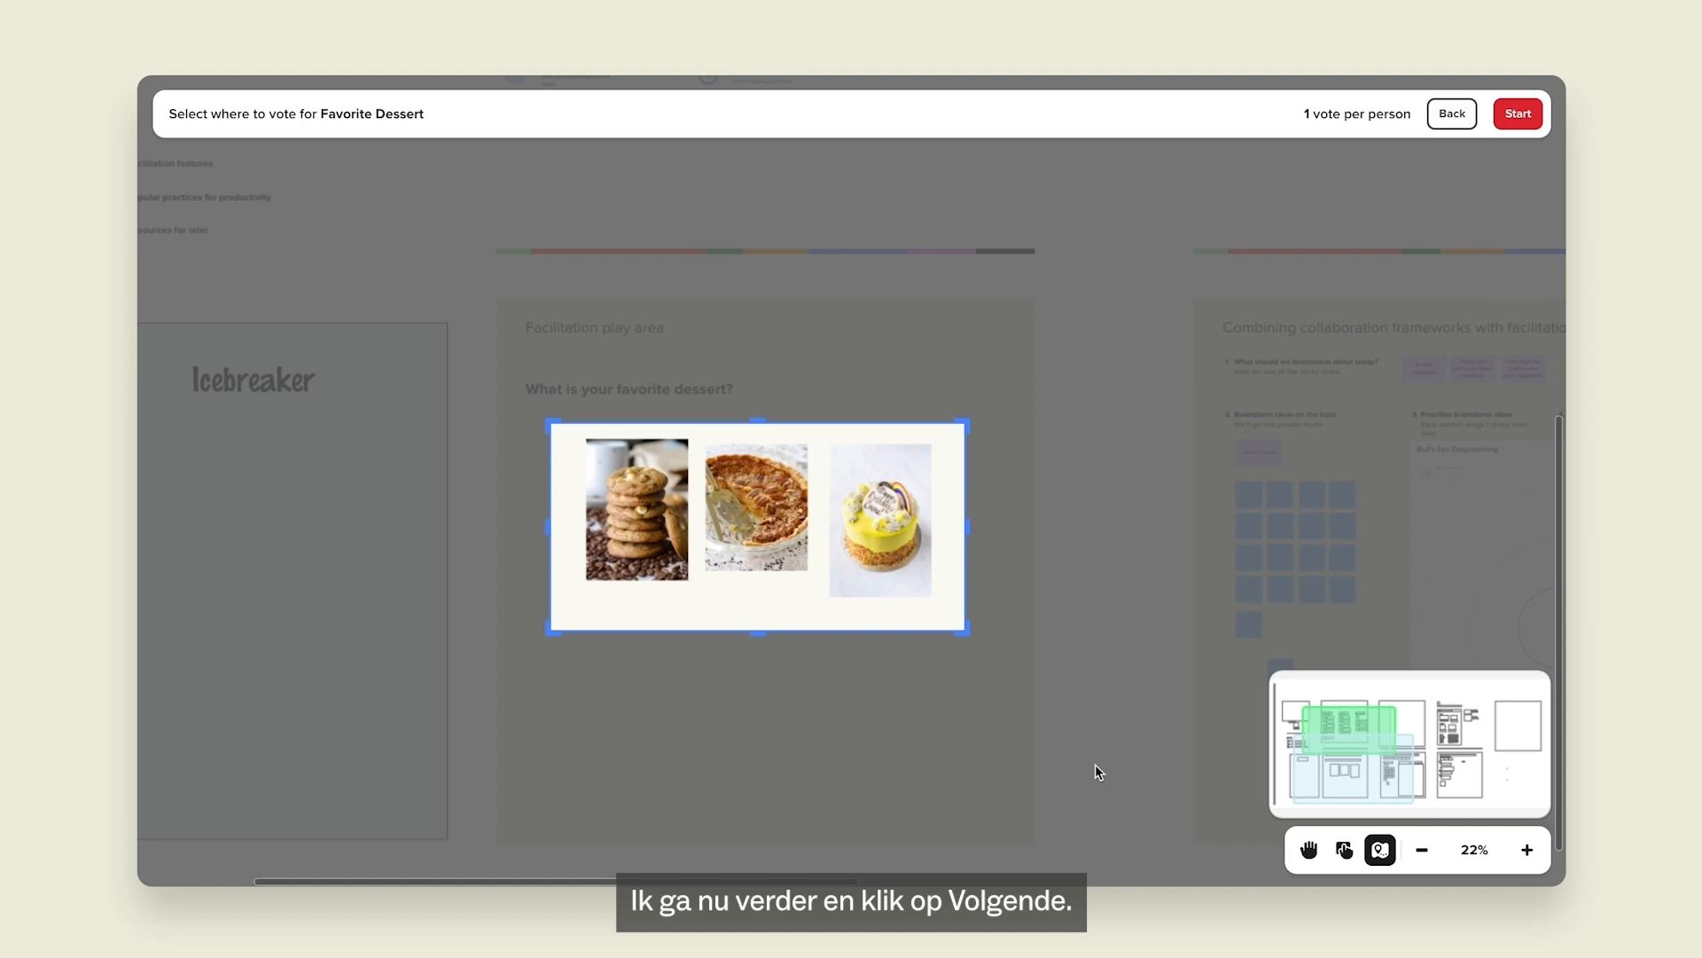
{"action": "left_click_drag", "start_coordinate": [786, 639], "coordinate": [799, 614]}
{"action": "left_click_drag", "start_coordinate": [963, 522], "coordinate": [954, 522]}
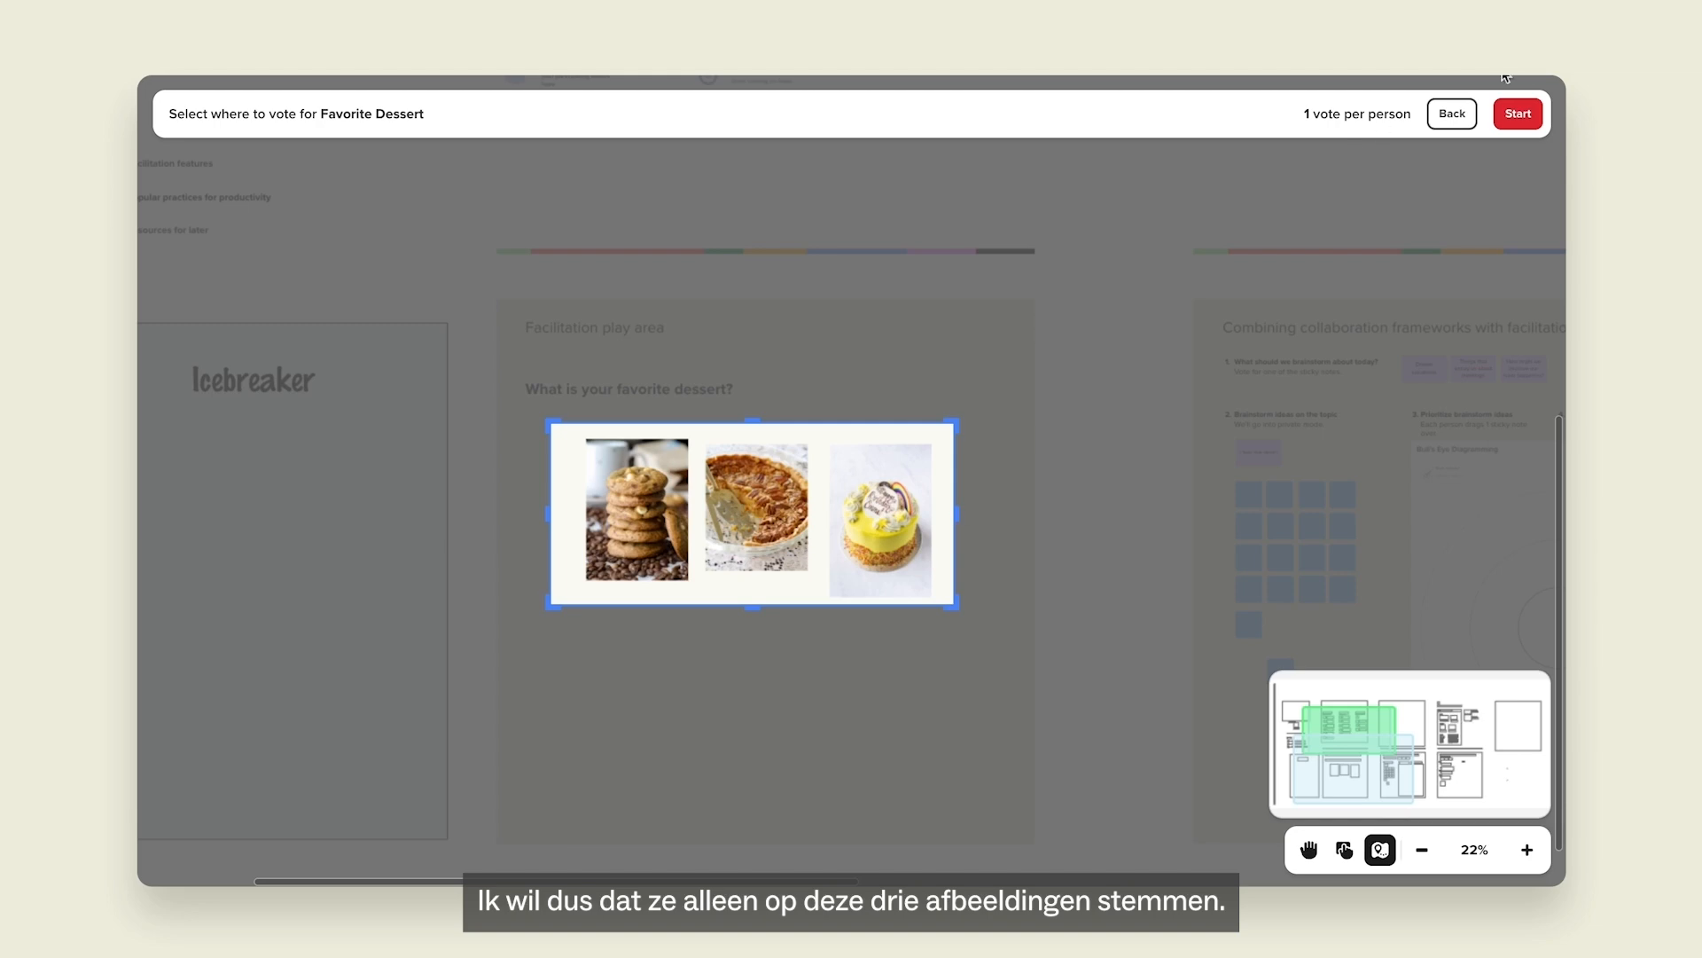
{"action": "left_click", "coordinate": [1521, 114]}
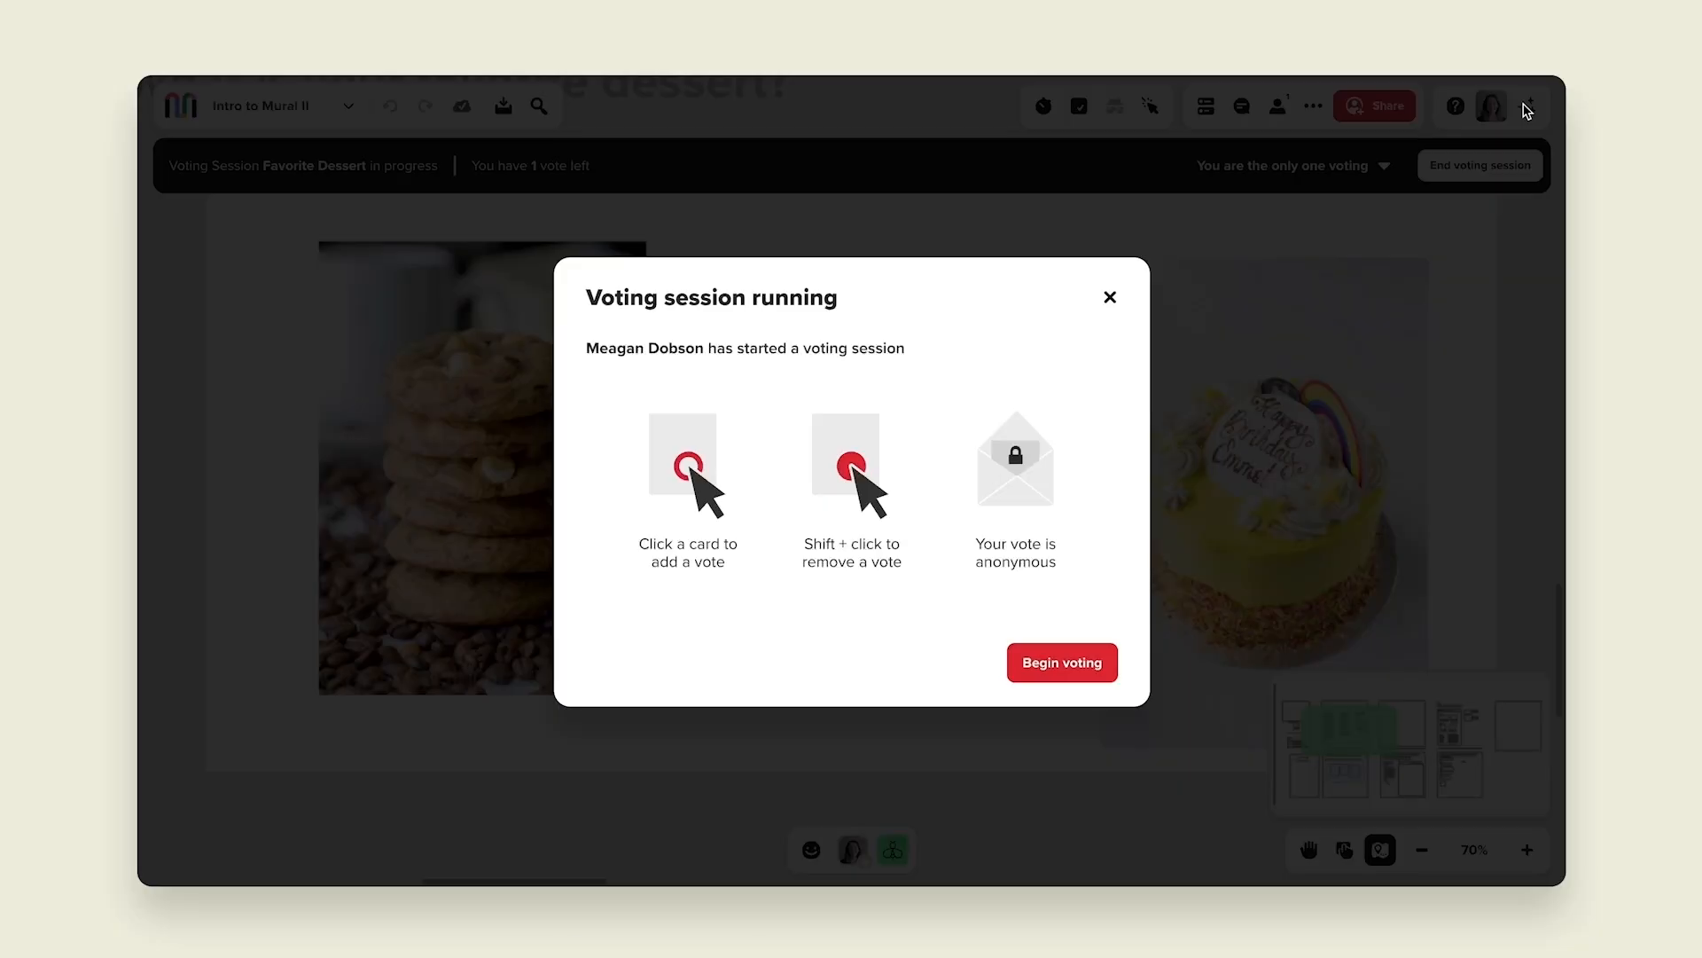
Vote for the cookie picture and check who has already voted.
{"action": "left_click", "coordinate": [1082, 665]}
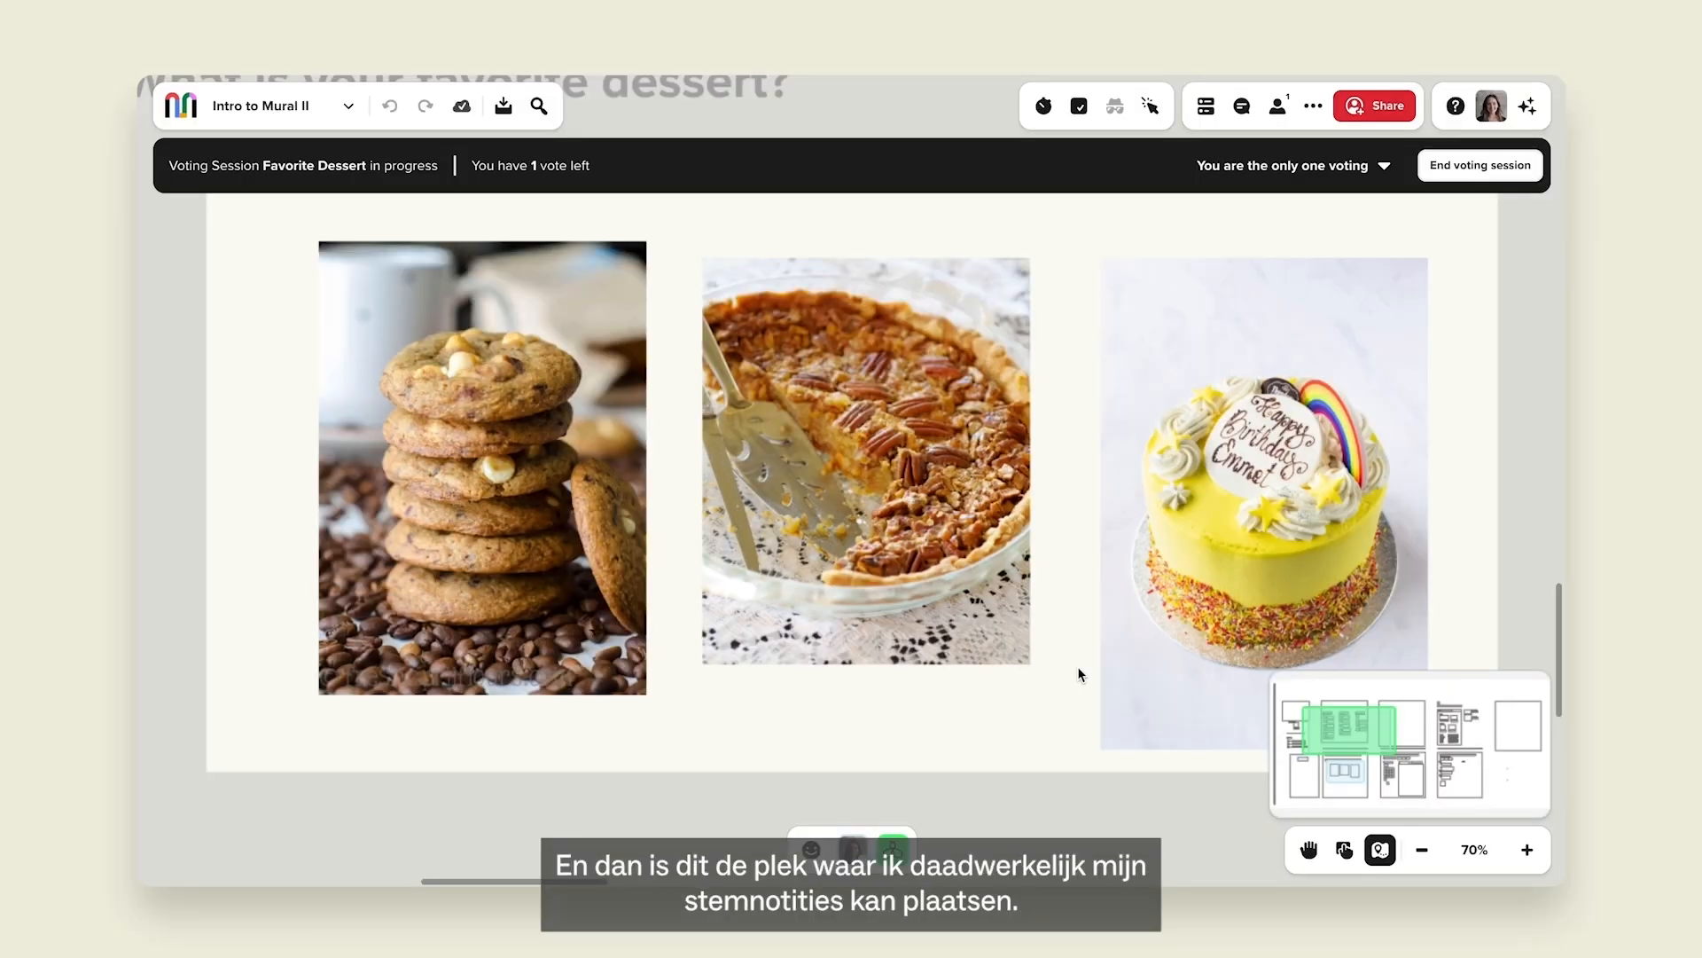
{"action": "left_click", "coordinate": [580, 361]}
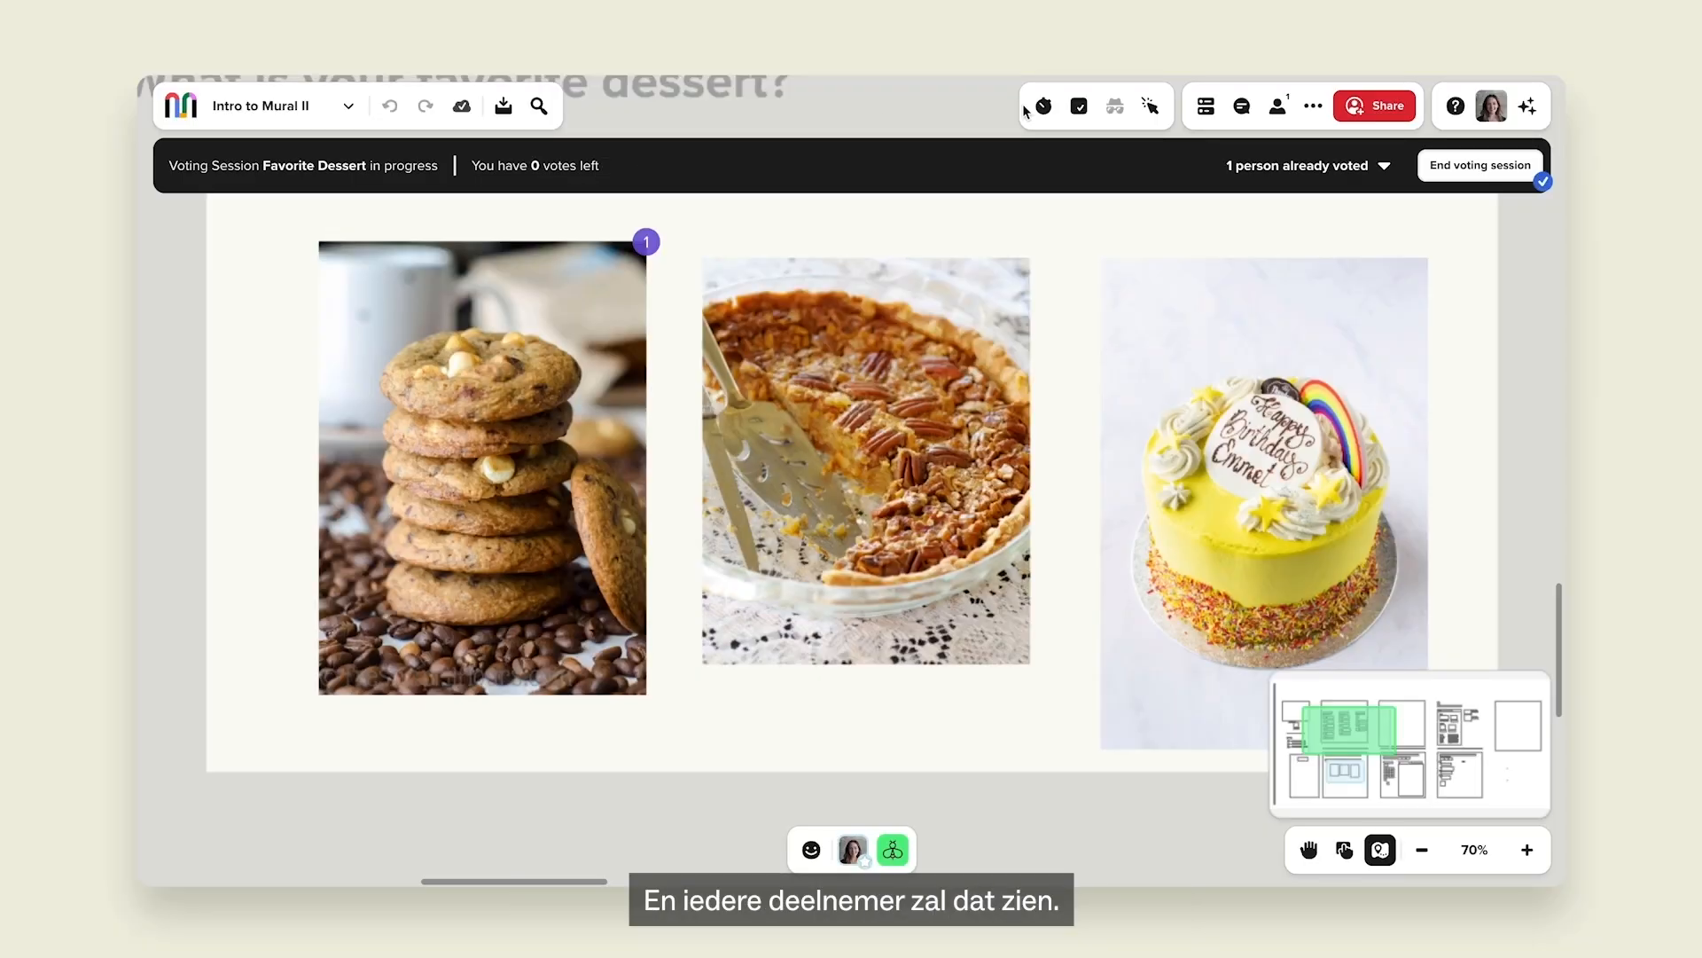
{"action": "left_click", "coordinate": [1254, 173]}
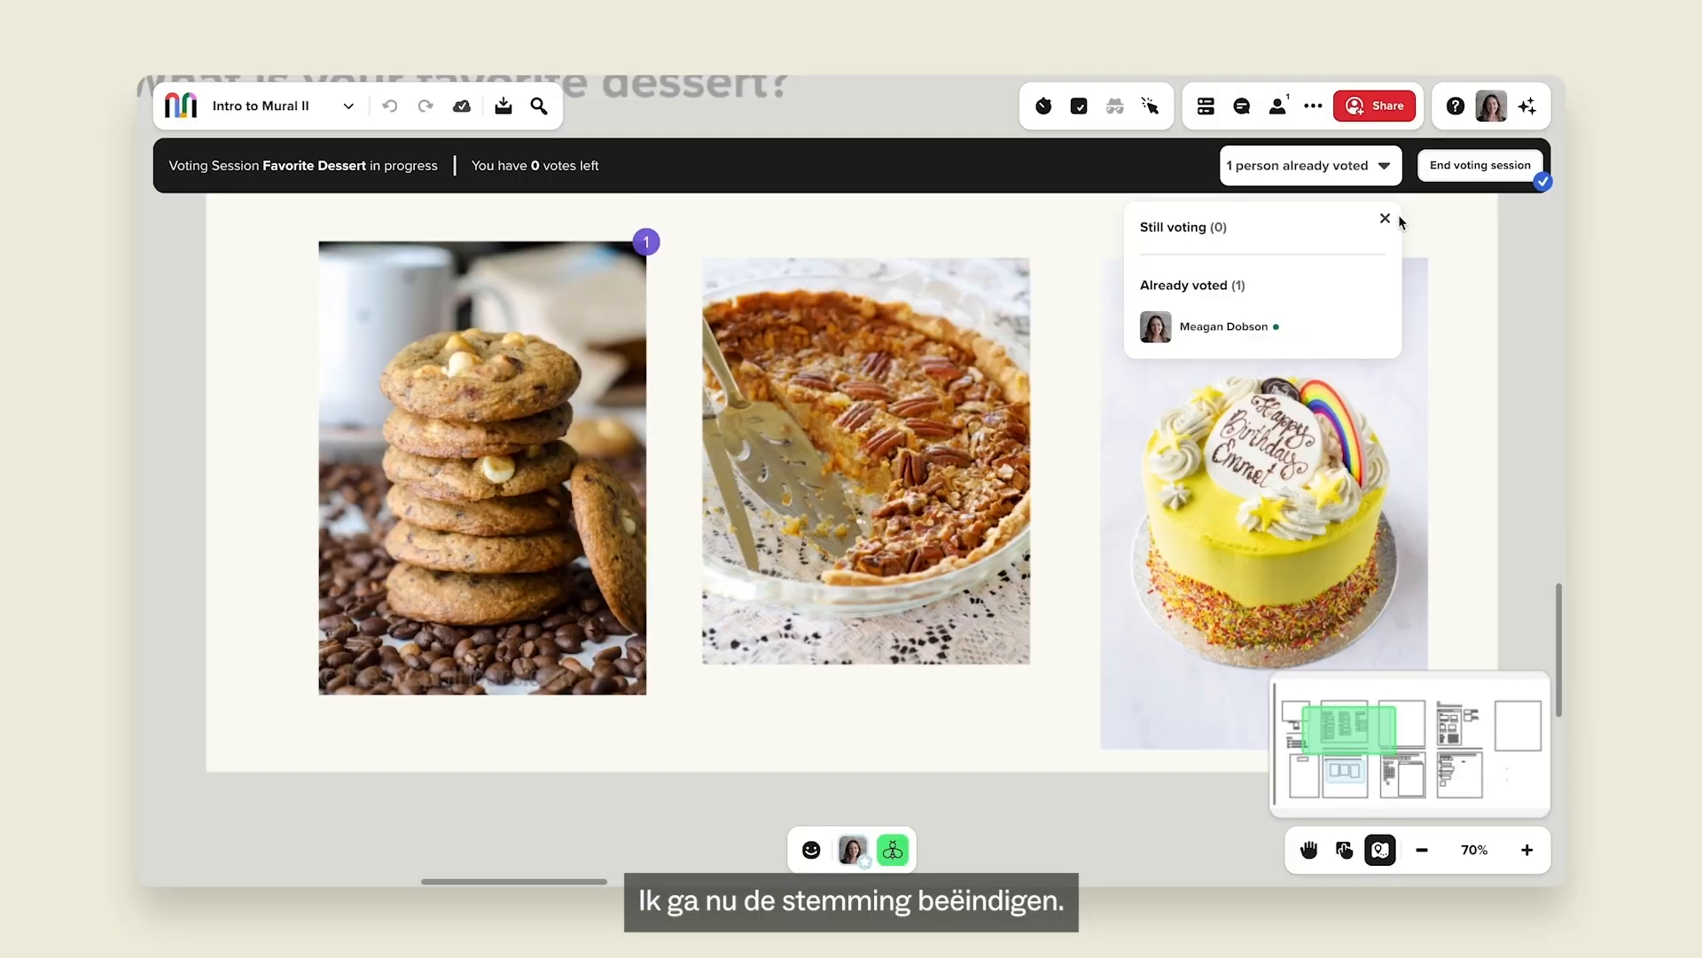
End the Favorite Dessert session for everyone and close the results showing one cookie vote.
{"action": "left_click", "coordinate": [1385, 219]}
{"action": "left_click", "coordinate": [1447, 172]}
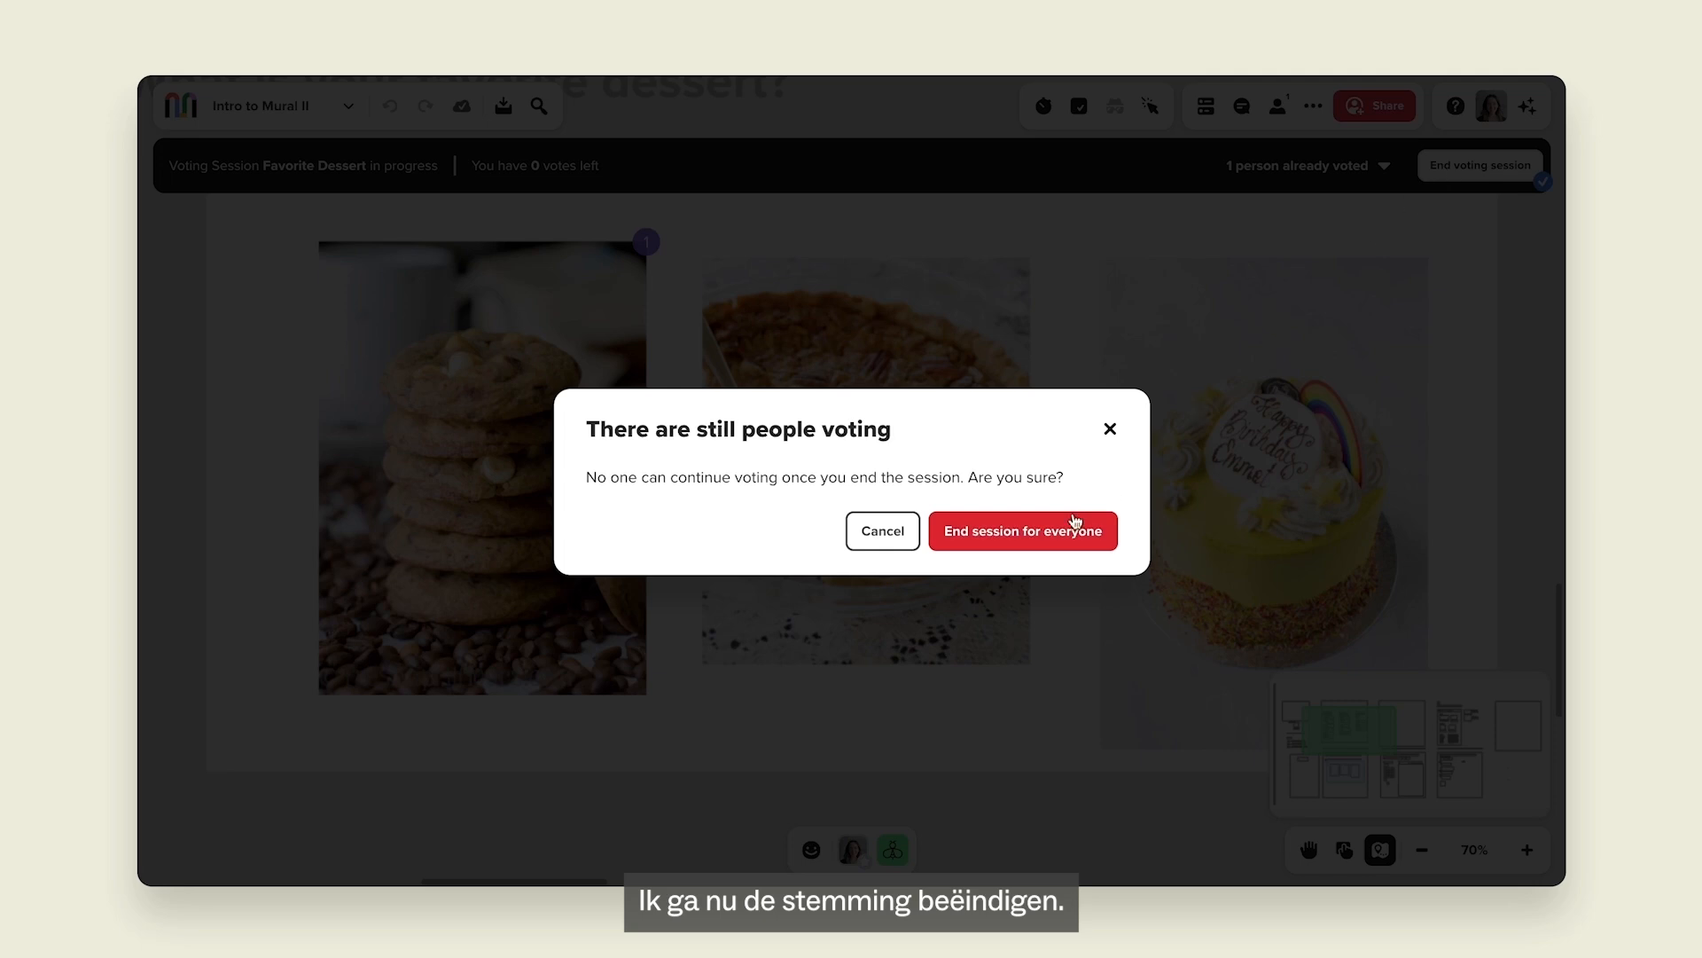
{"action": "left_click", "coordinate": [1020, 531]}
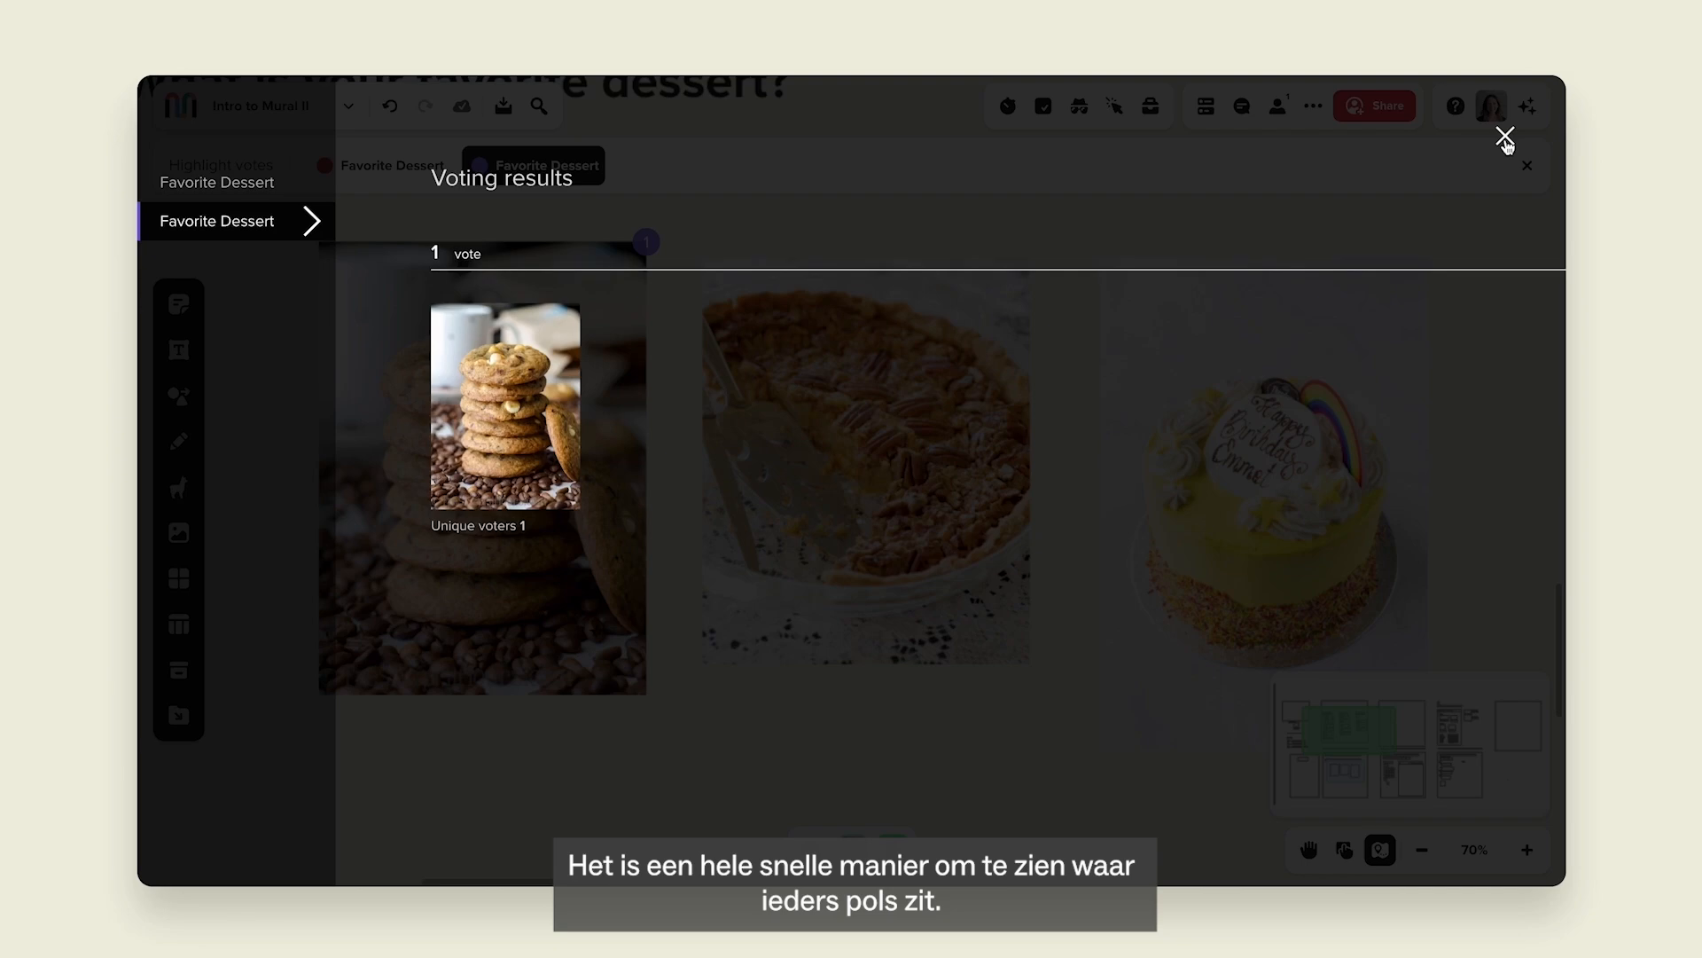
{"action": "left_click", "coordinate": [1505, 138]}
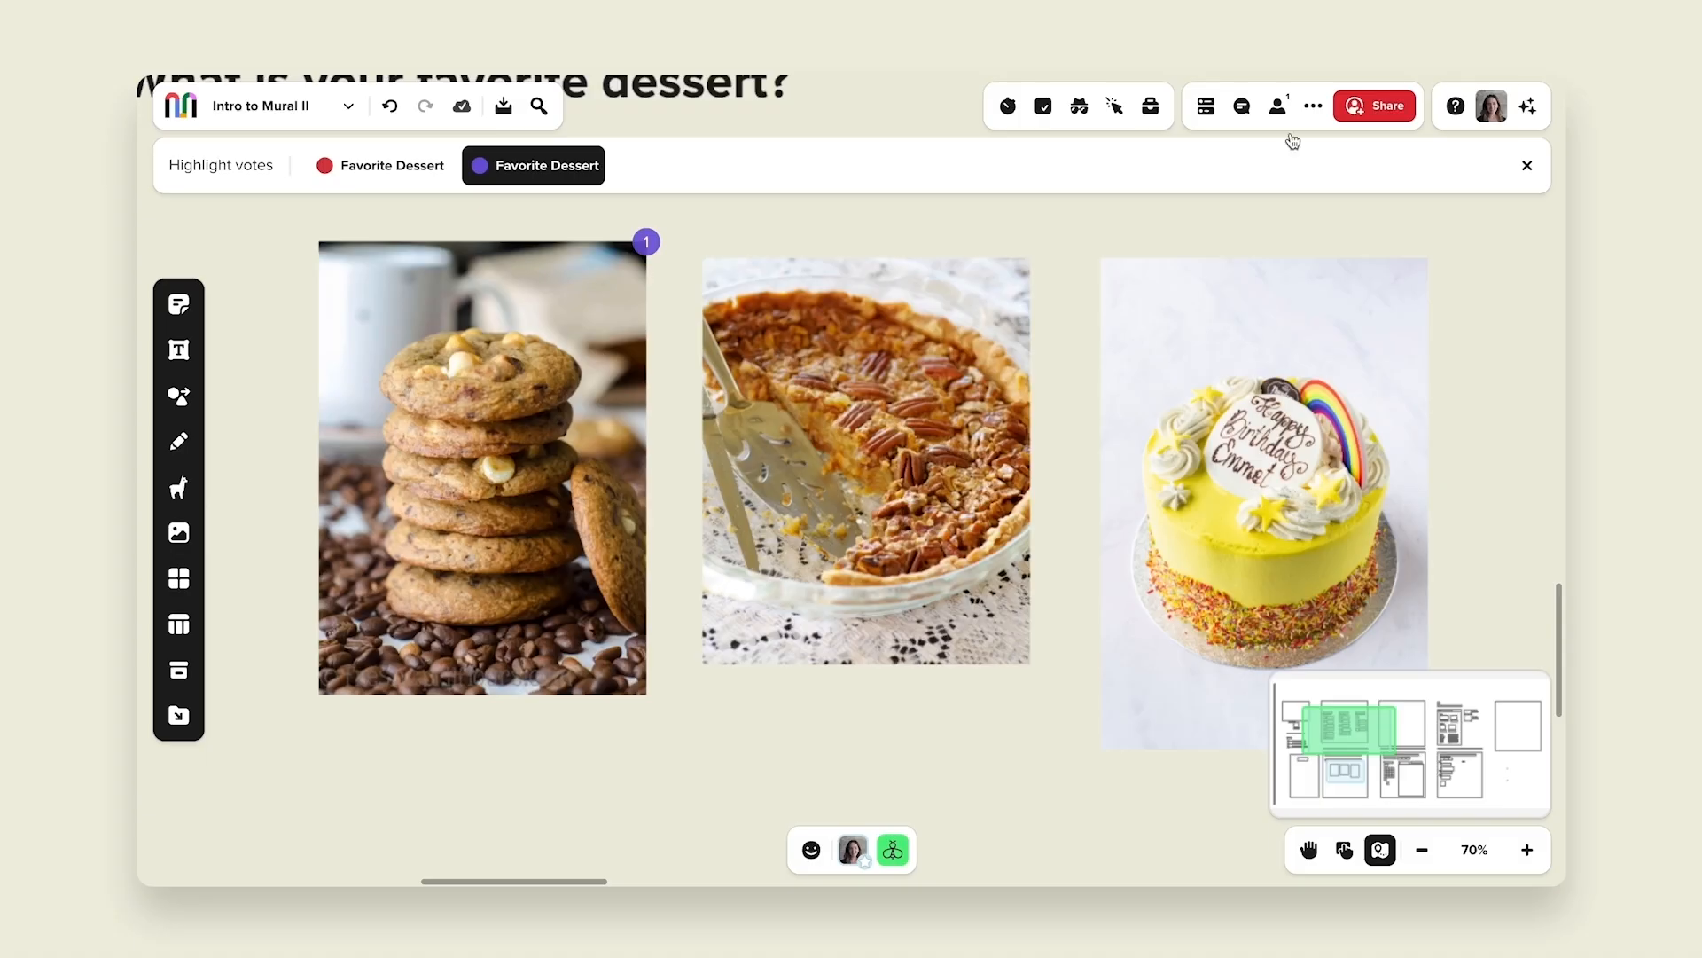
Clear the vote highlighting, then reopen voting options to show the recorded votes.
{"action": "left_click", "coordinate": [1527, 165]}
{"action": "left_click", "coordinate": [1043, 108]}
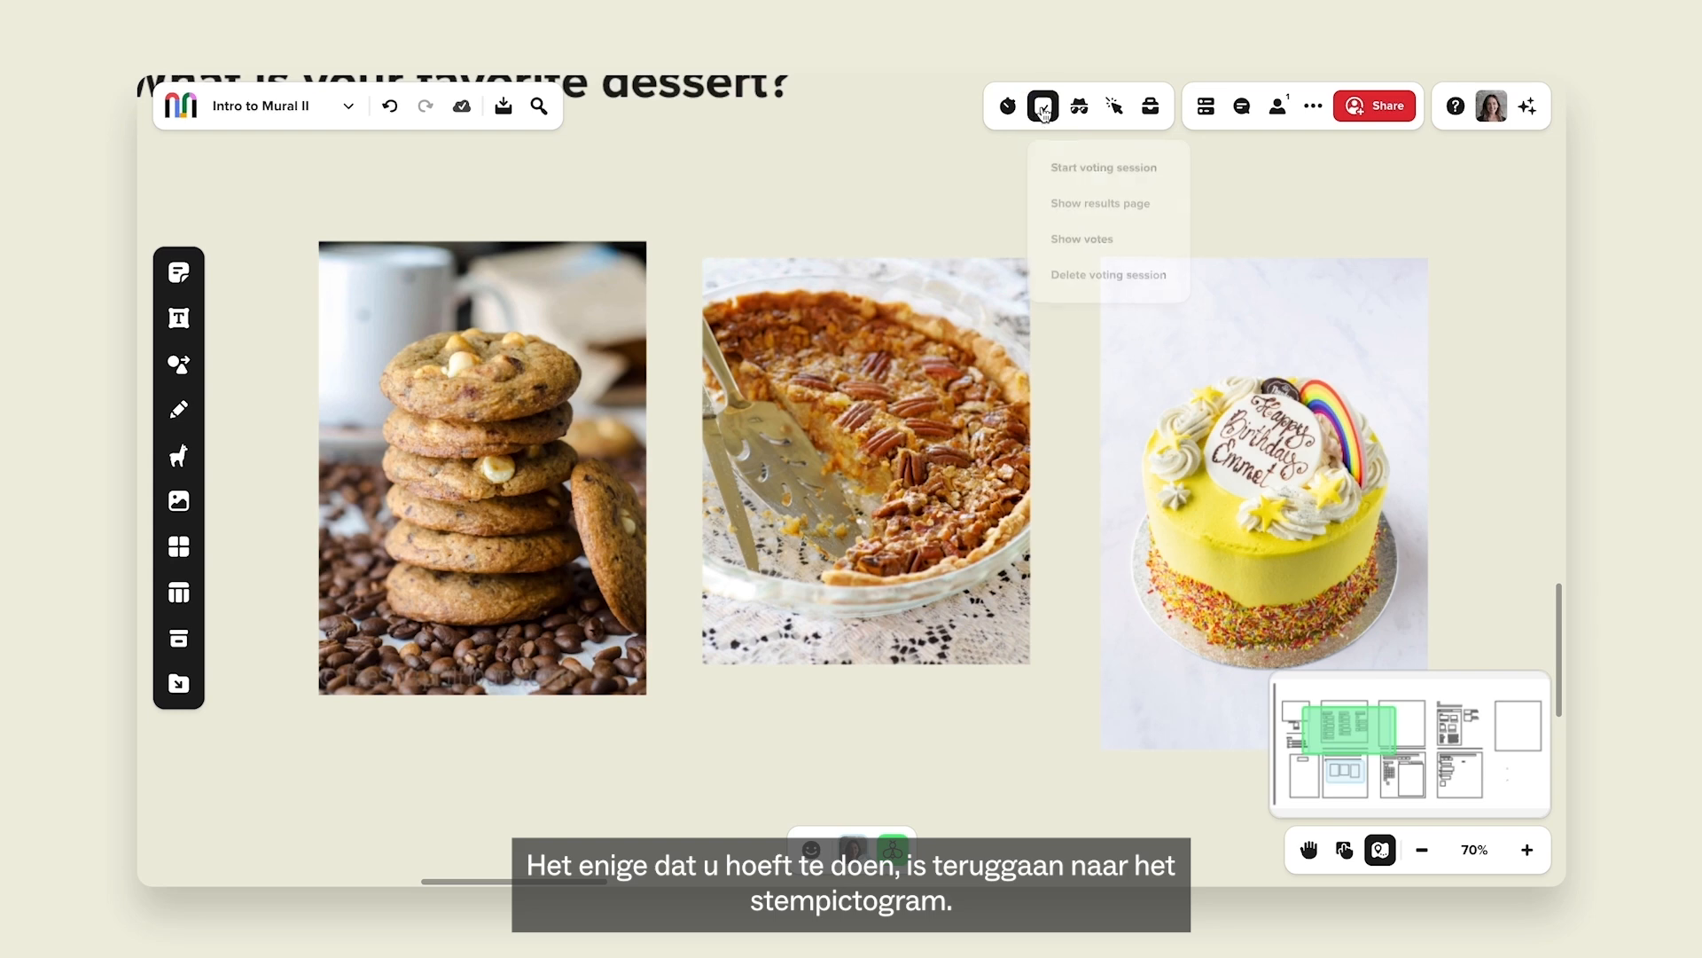
{"action": "left_click", "coordinate": [1085, 235]}
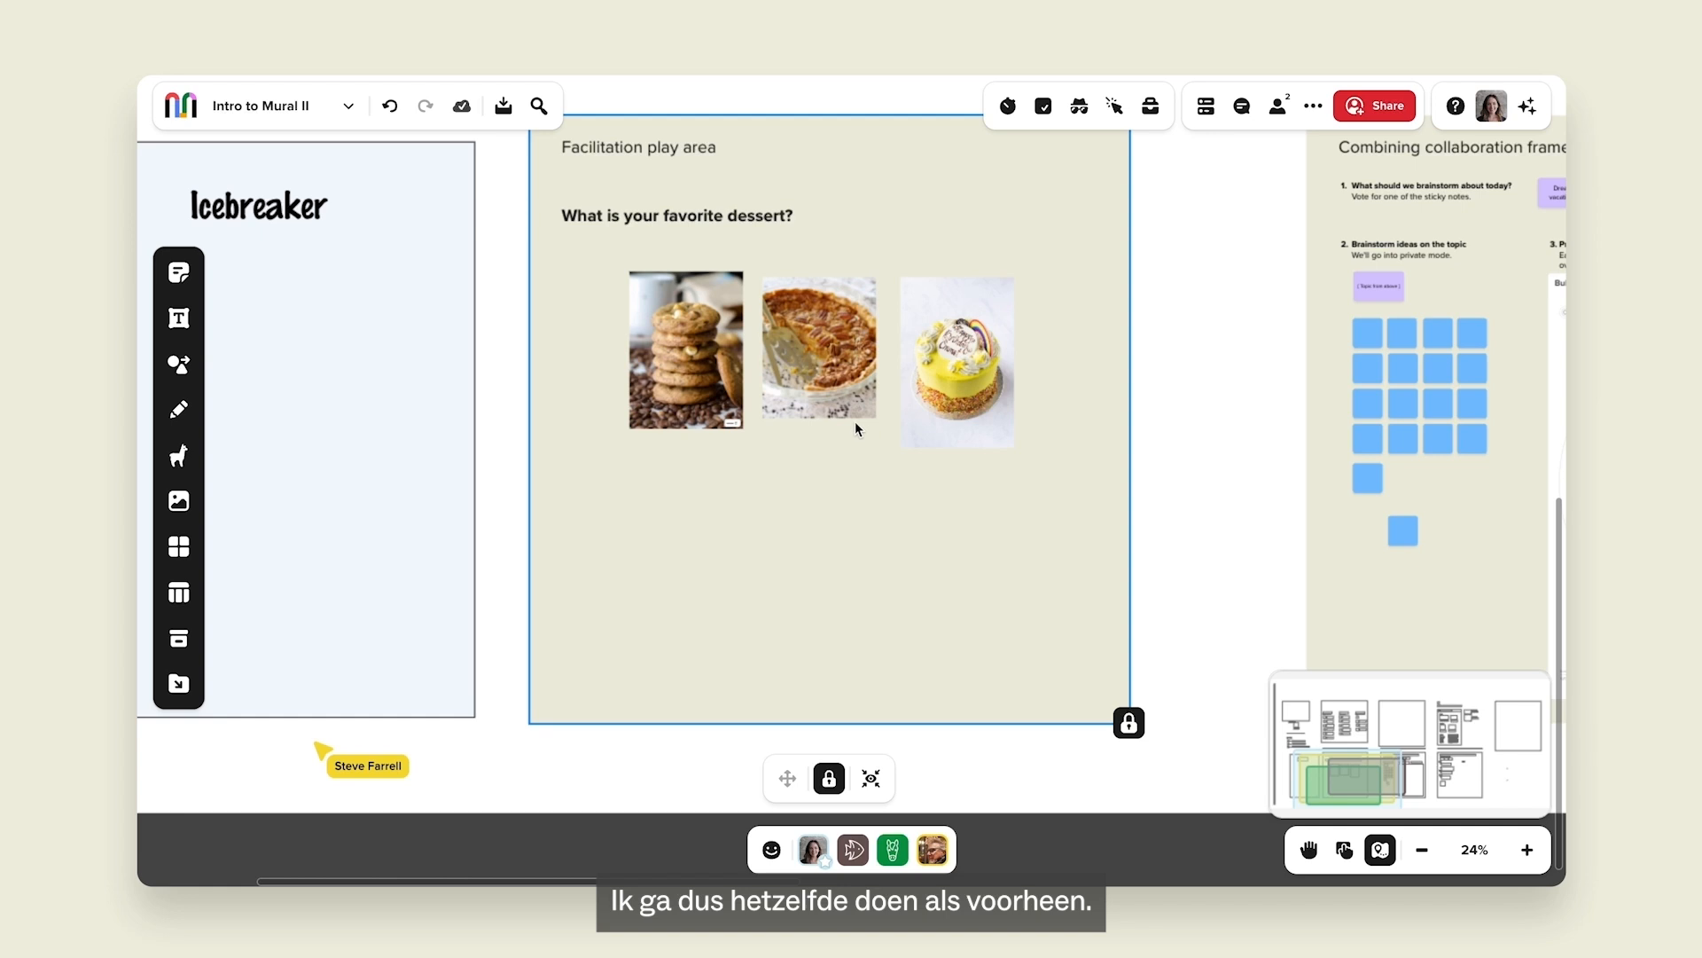
Summon everyone, then duplicate the title below the images as locked 'What is your favorite facilitator feature?'.
{"action": "left_click", "coordinate": [813, 844]}
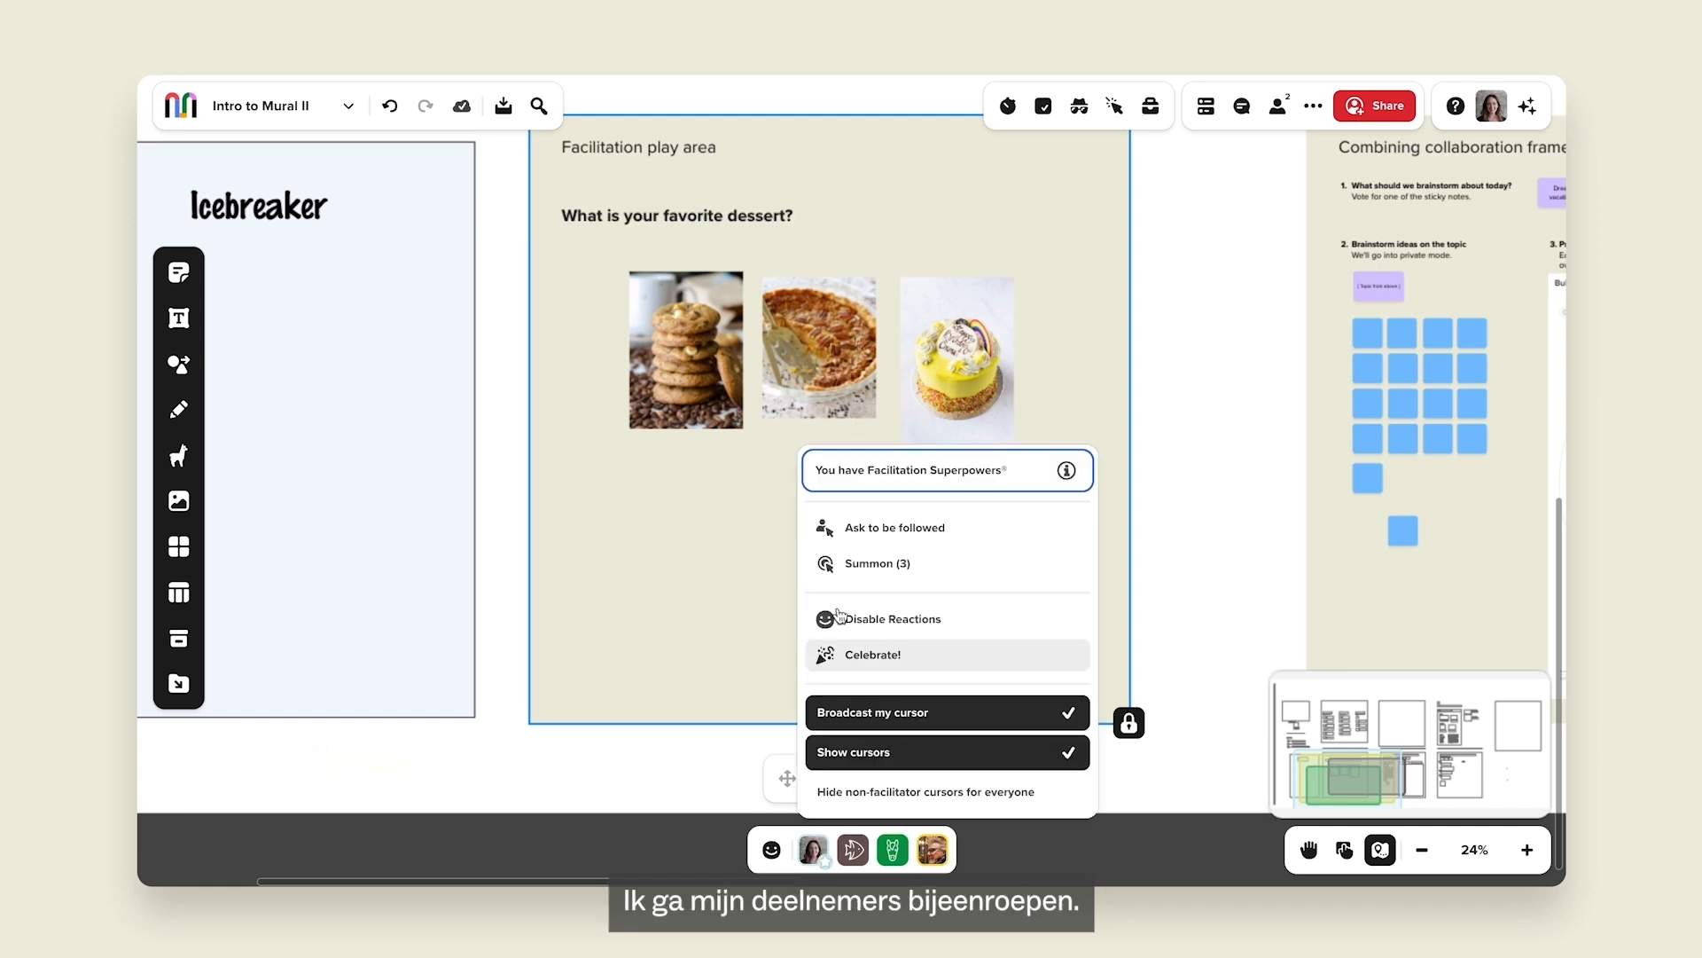
{"action": "left_click", "coordinate": [828, 563]}
{"action": "left_click", "coordinate": [672, 216]}
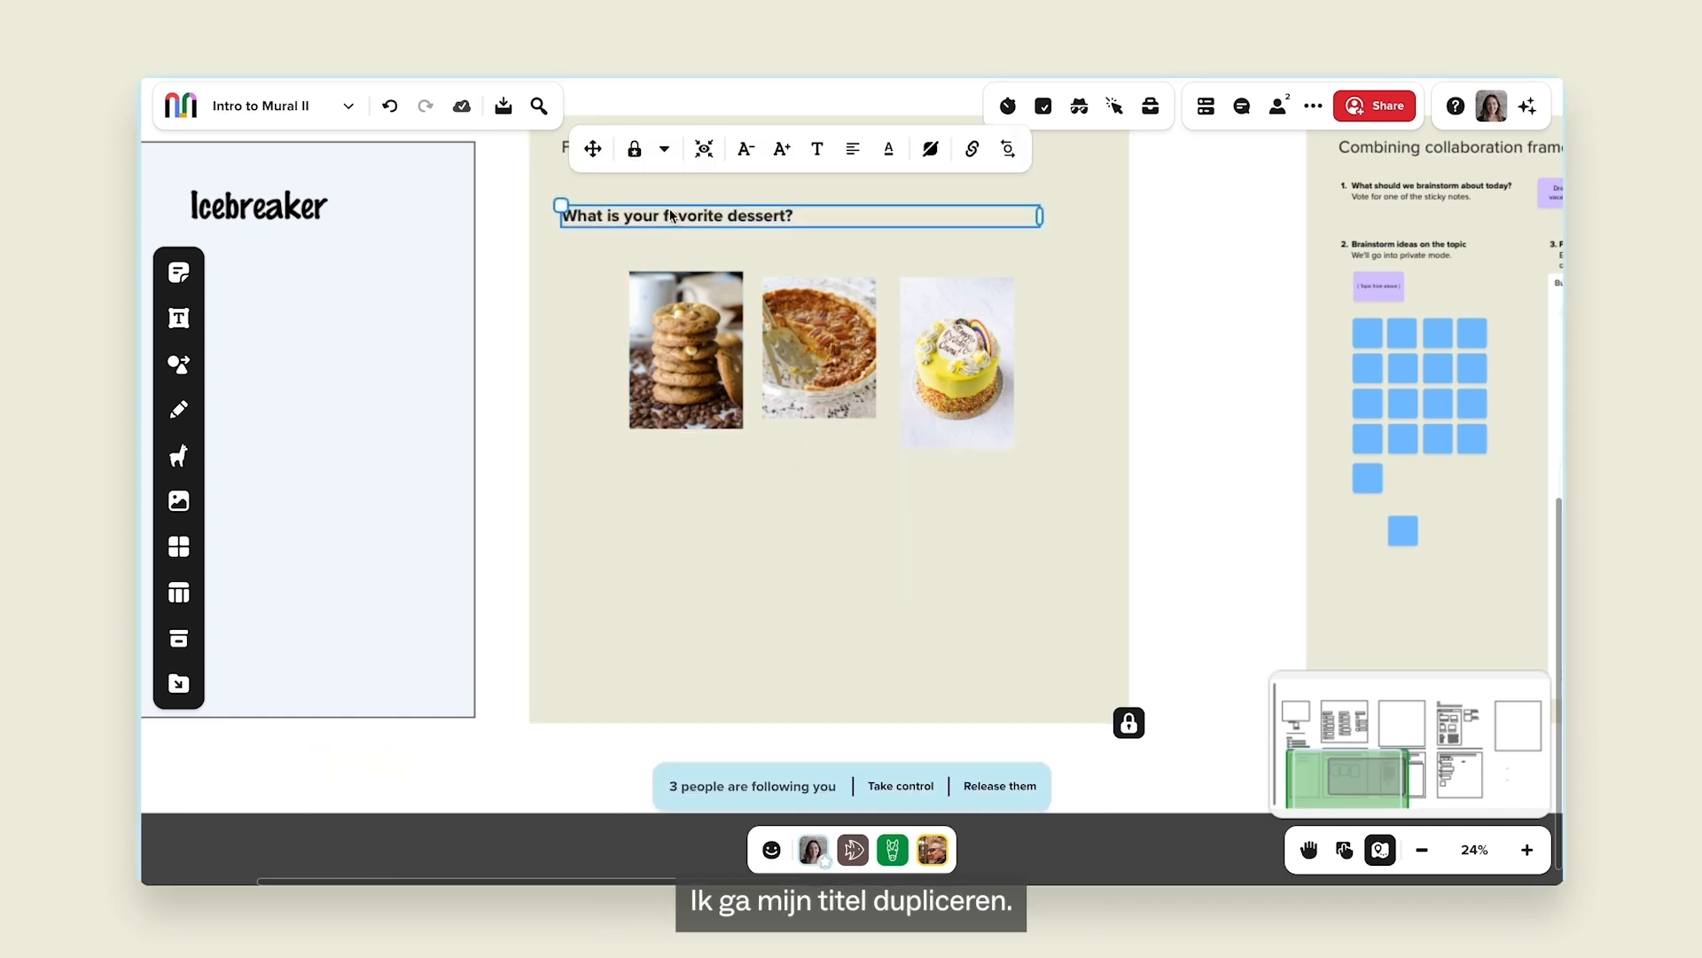
{"action": "key", "text": "ctrl+d"}
{"action": "left_click_drag", "start_coordinate": [1095, 218], "coordinate": [637, 486]}
{"action": "double_click", "coordinate": [637, 483]}
{"action": "type", "text": "What is your favorite"}
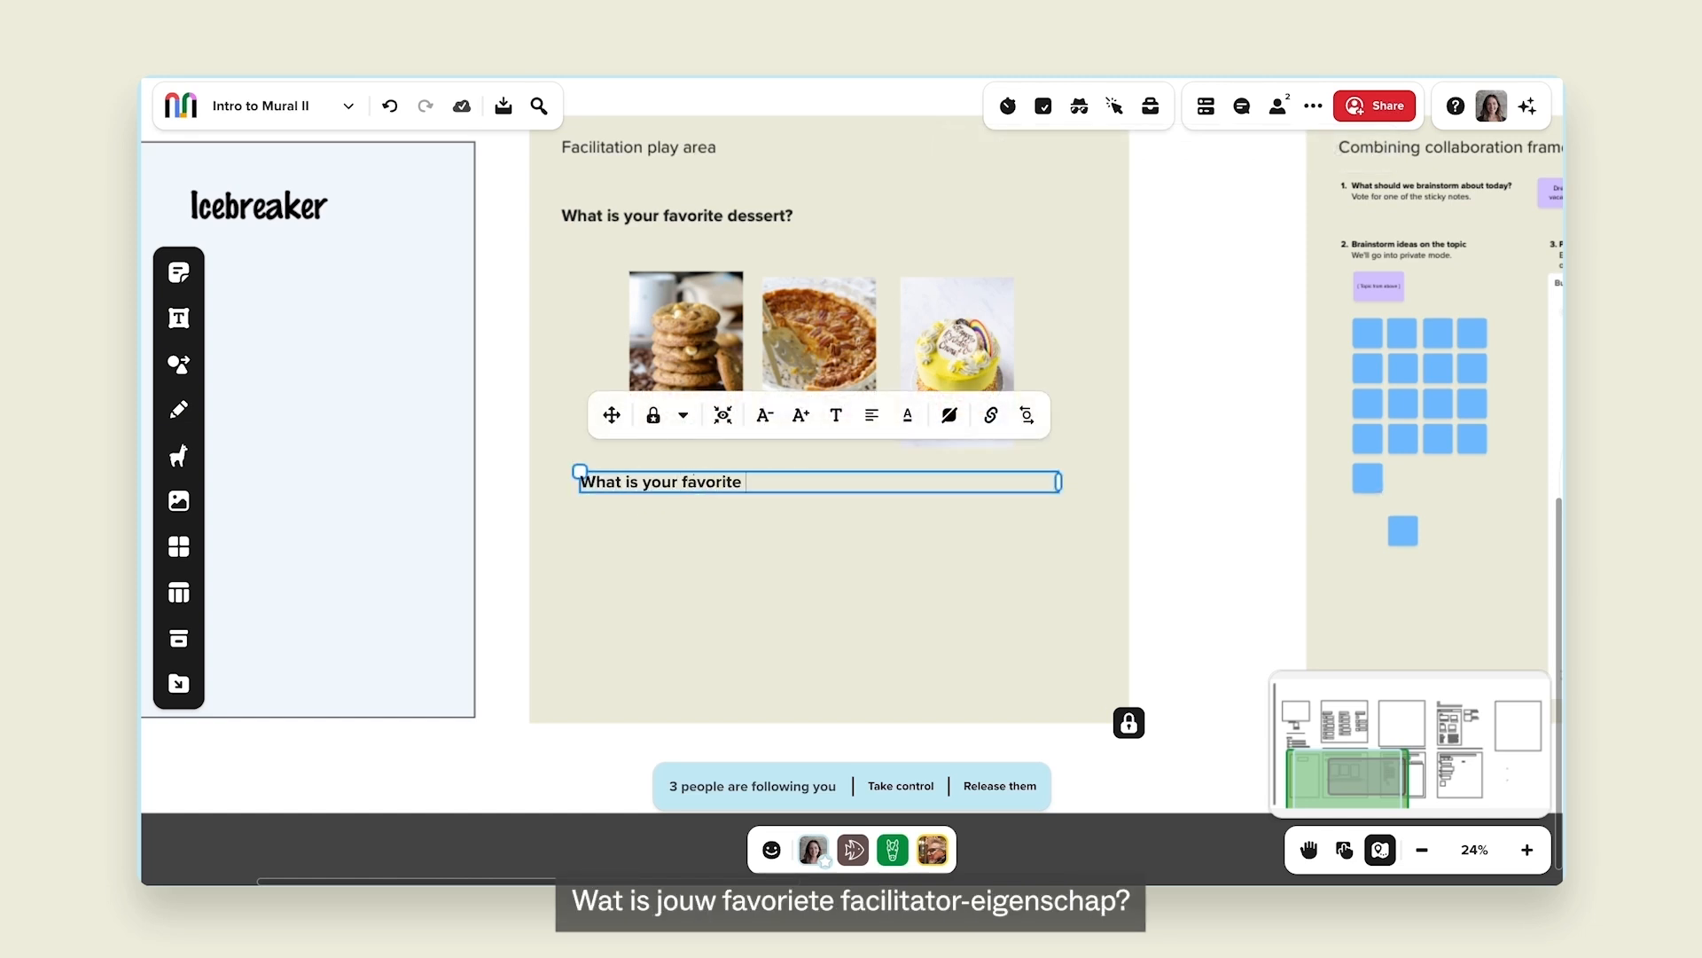
{"action": "type", "text": " facilitator feature?"}
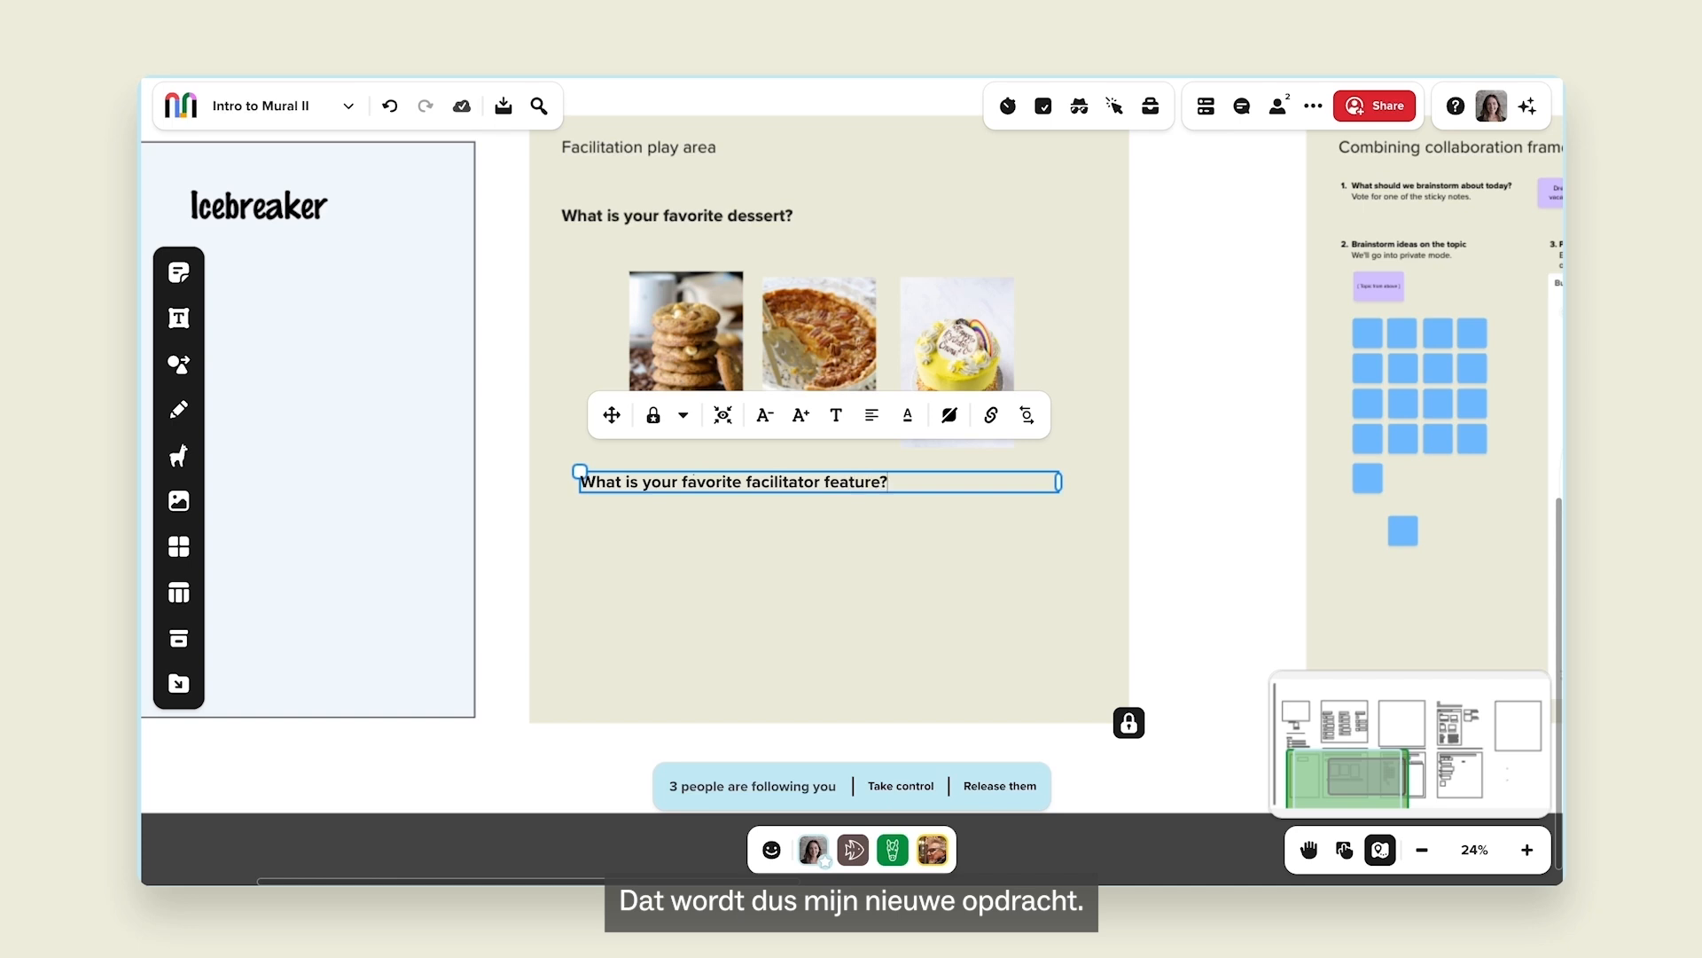
{"action": "left_click", "coordinate": [651, 417]}
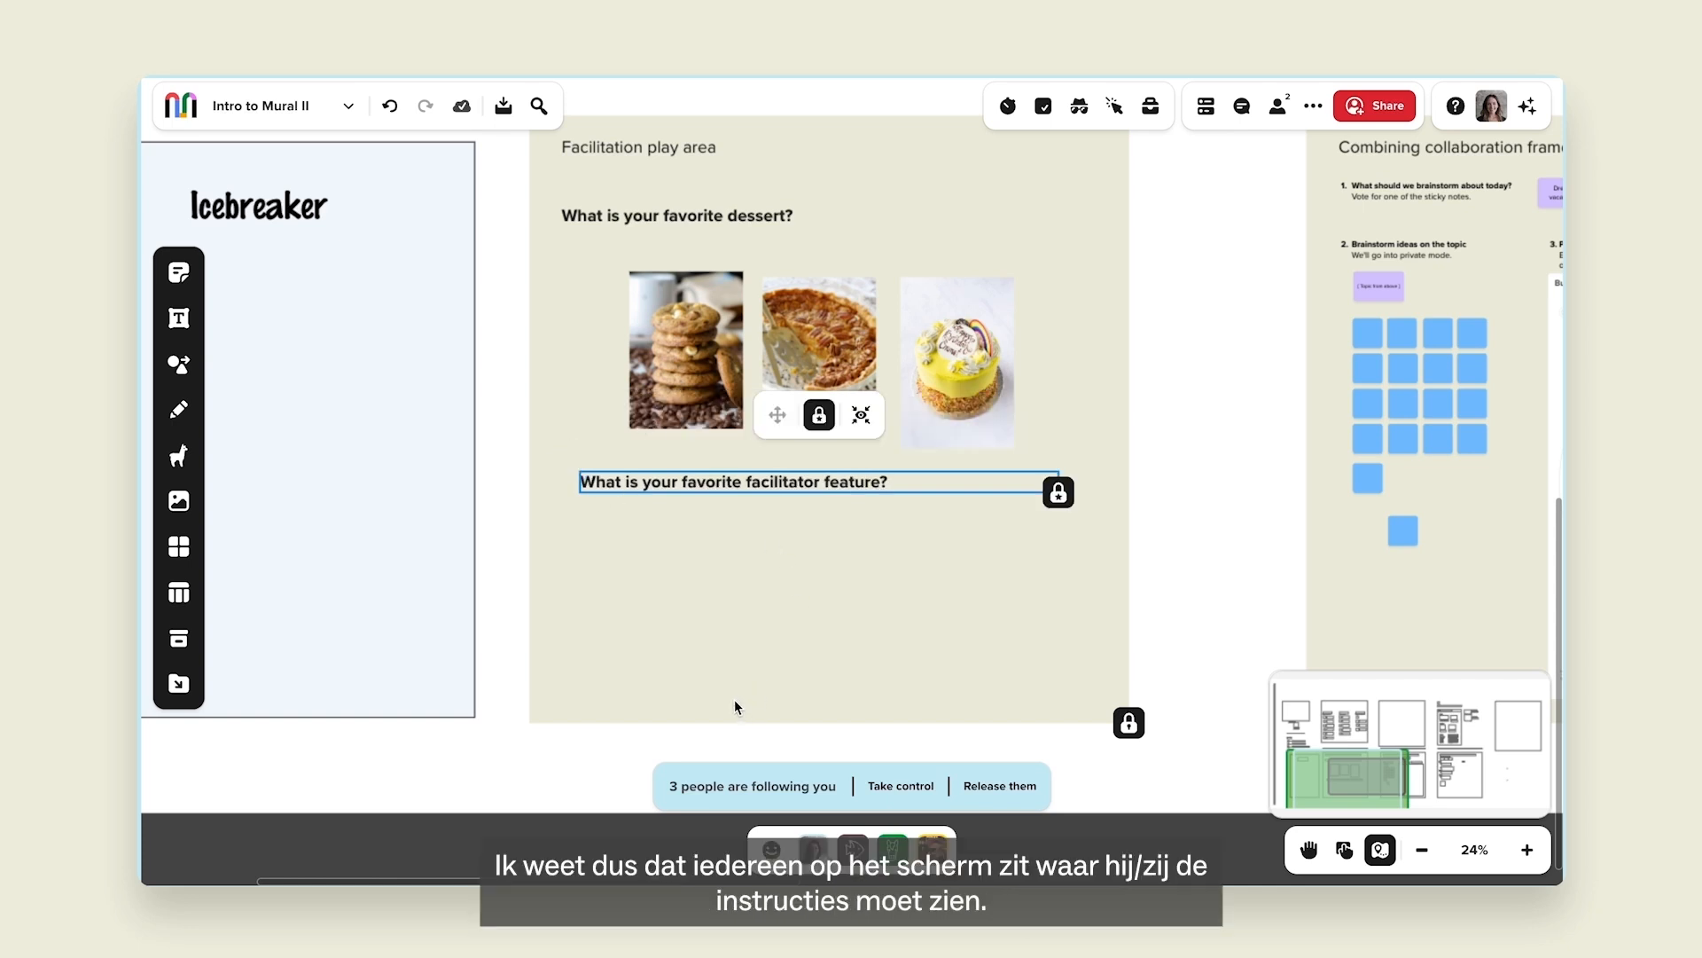
{"action": "scroll", "coordinate": [732, 699], "scroll_direction": "up", "scroll_amount": 3}
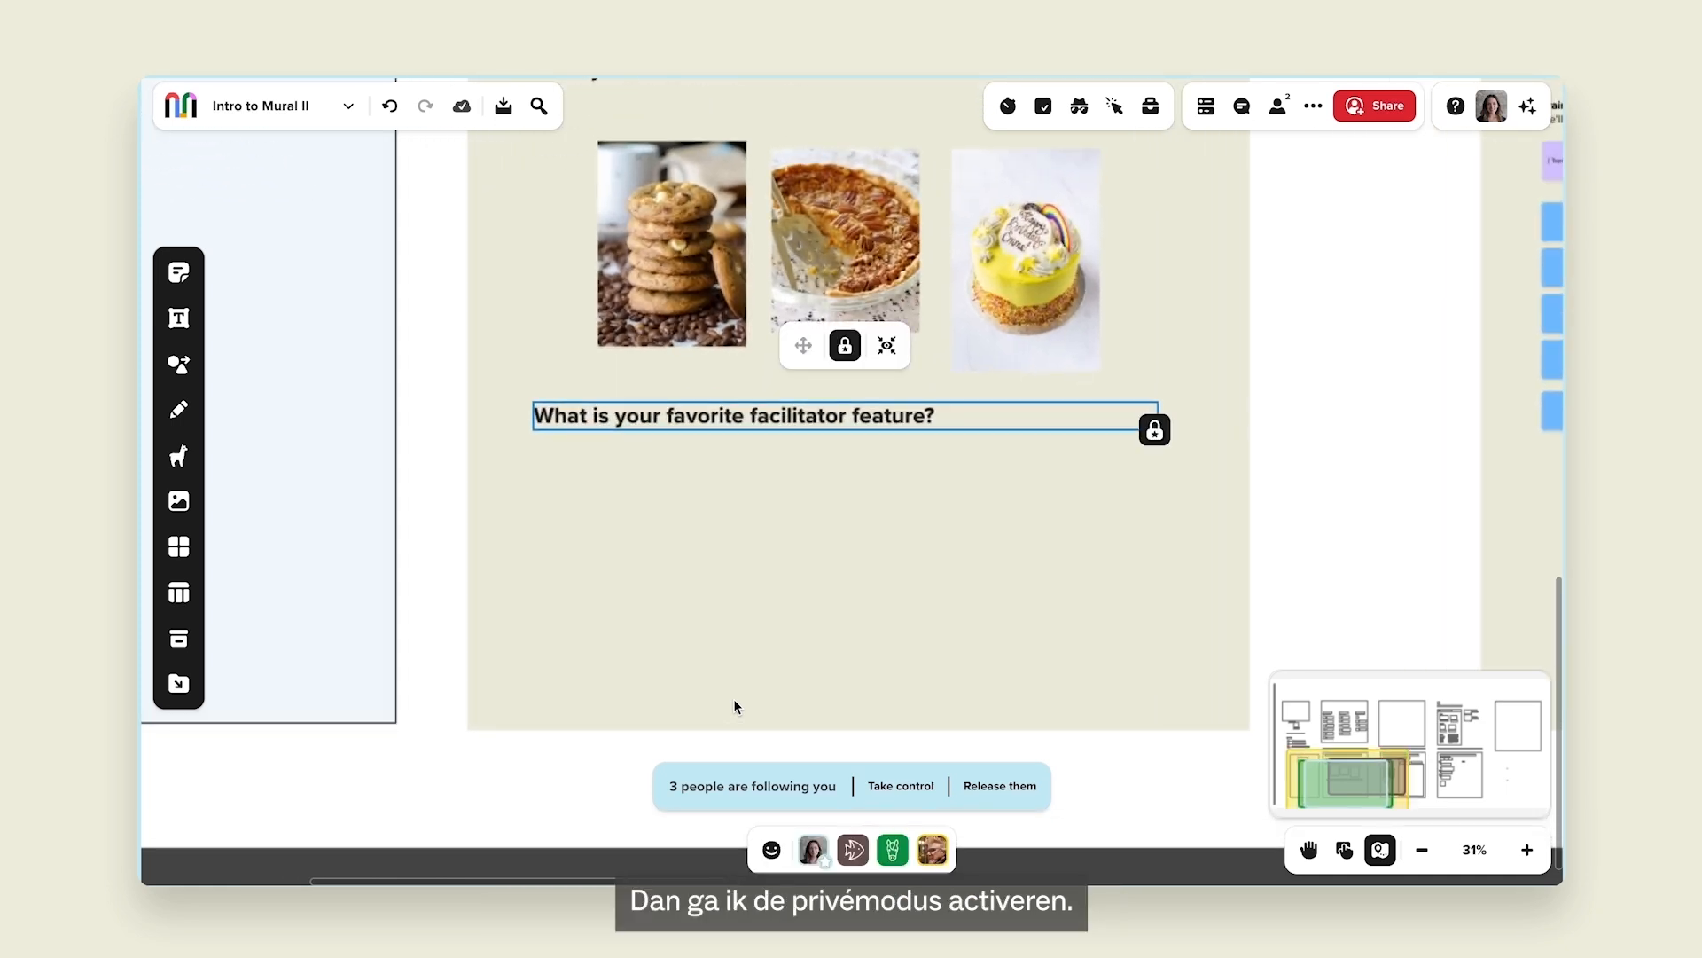
Start private mode with 'No, keep authors anonymous' selected.
{"action": "left_click", "coordinate": [1080, 107]}
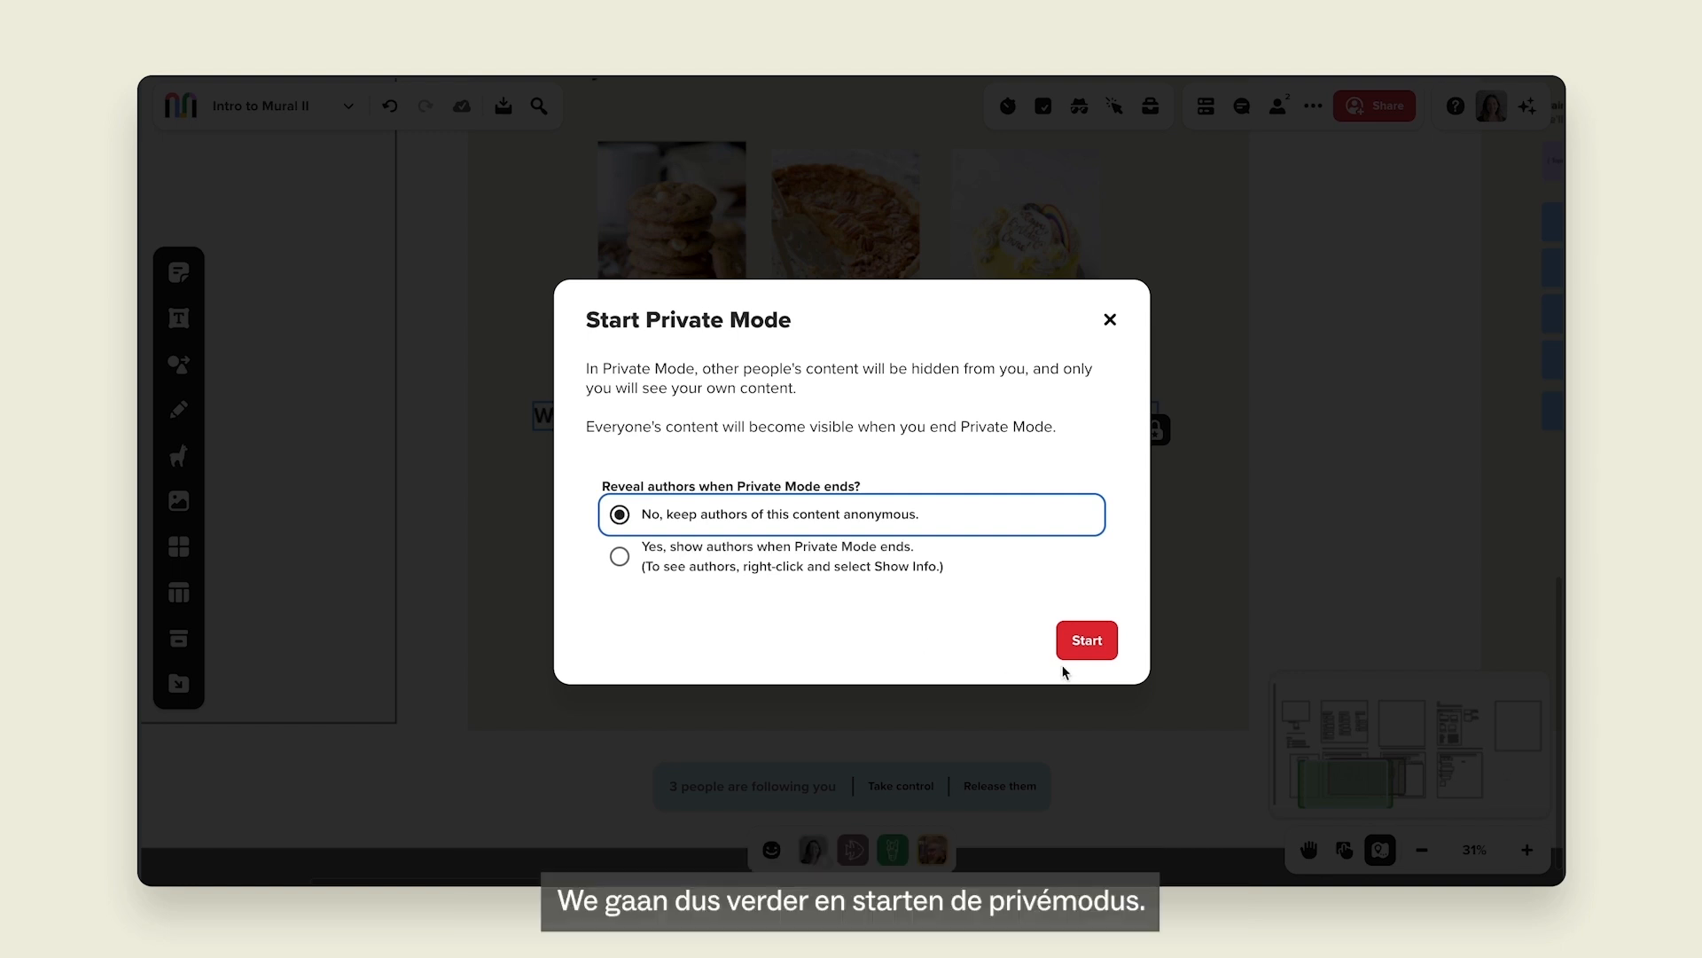
{"action": "left_click", "coordinate": [1077, 646]}
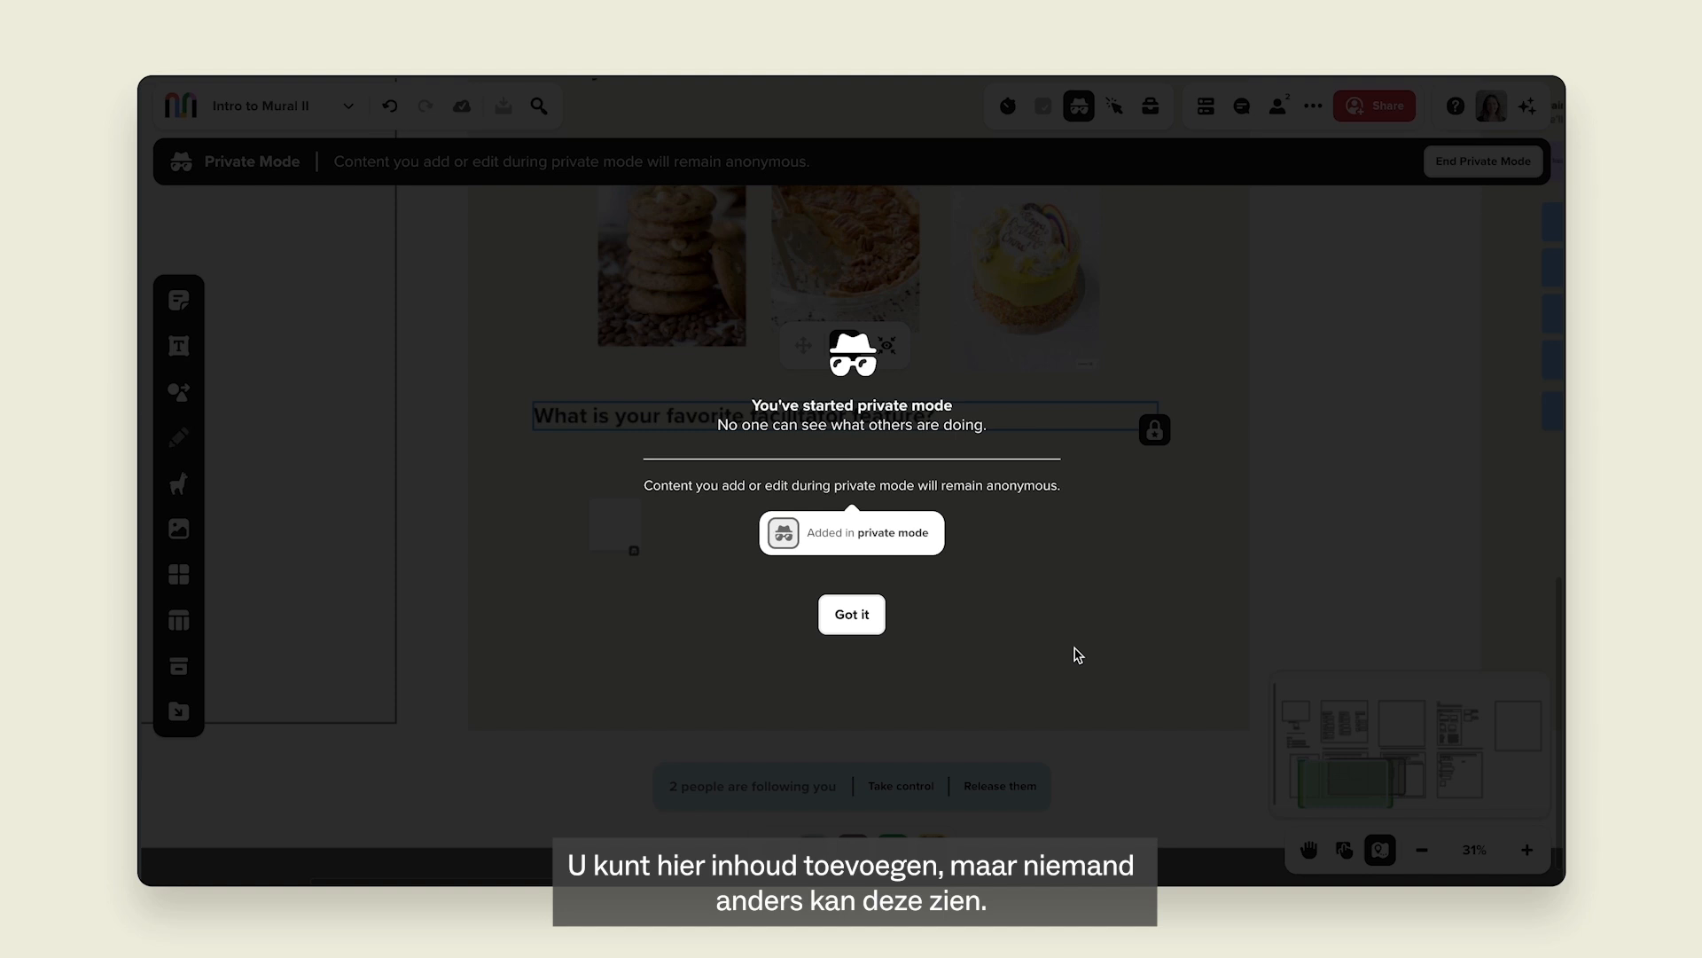
Dismiss the private-mode notice, zoom in on the prompt, and choose to end private mode.
{"action": "left_click", "coordinate": [869, 626]}
{"action": "scroll", "coordinate": [869, 621], "scroll_direction": "up", "scroll_amount": 3}
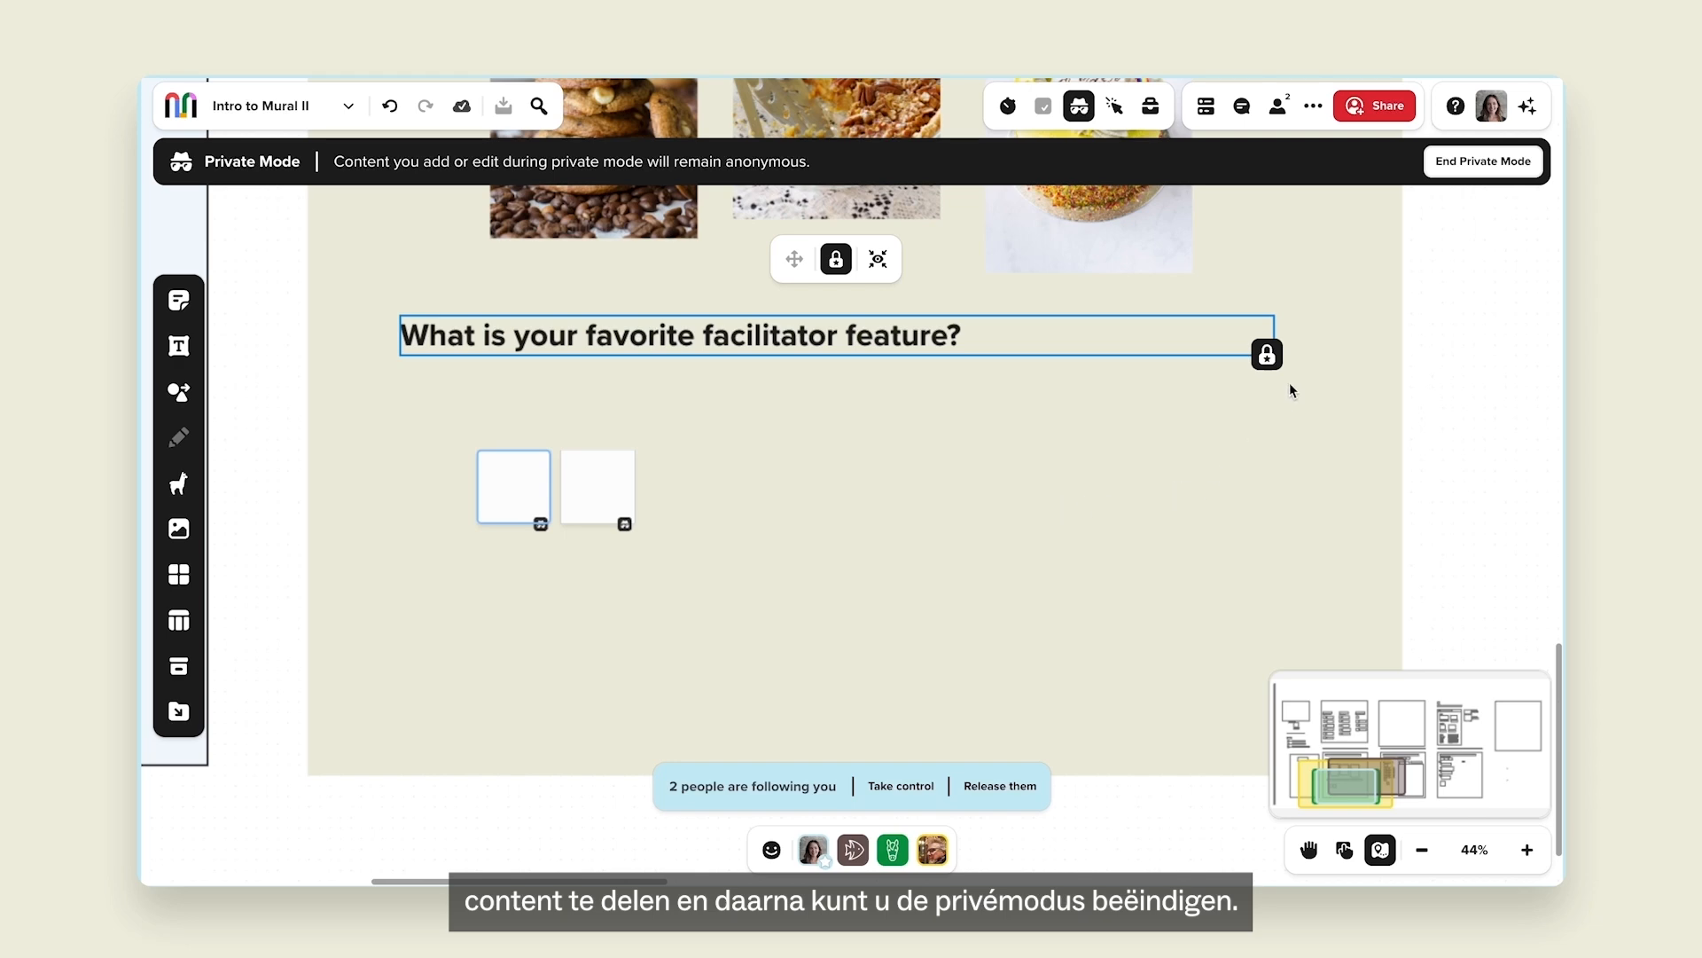
{"action": "left_click", "coordinate": [1472, 168]}
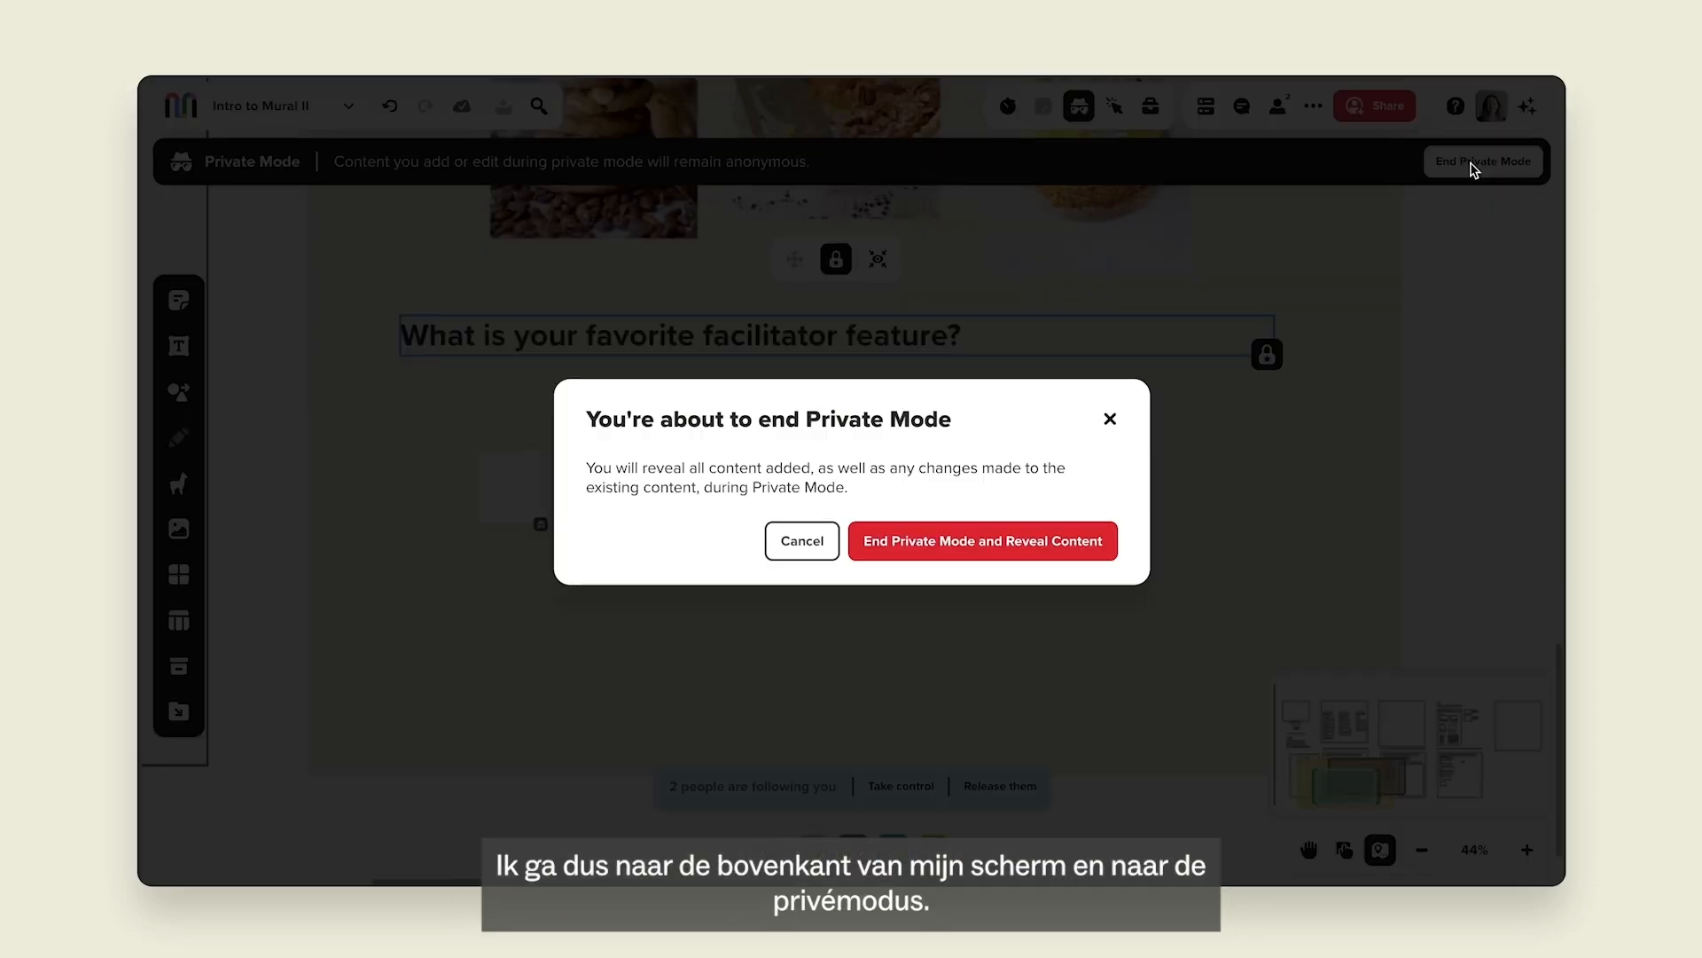
Confirm ending private mode to reveal 'I love the timer! It saves time!' and 'I like the laser'.
{"action": "left_click", "coordinate": [983, 550]}
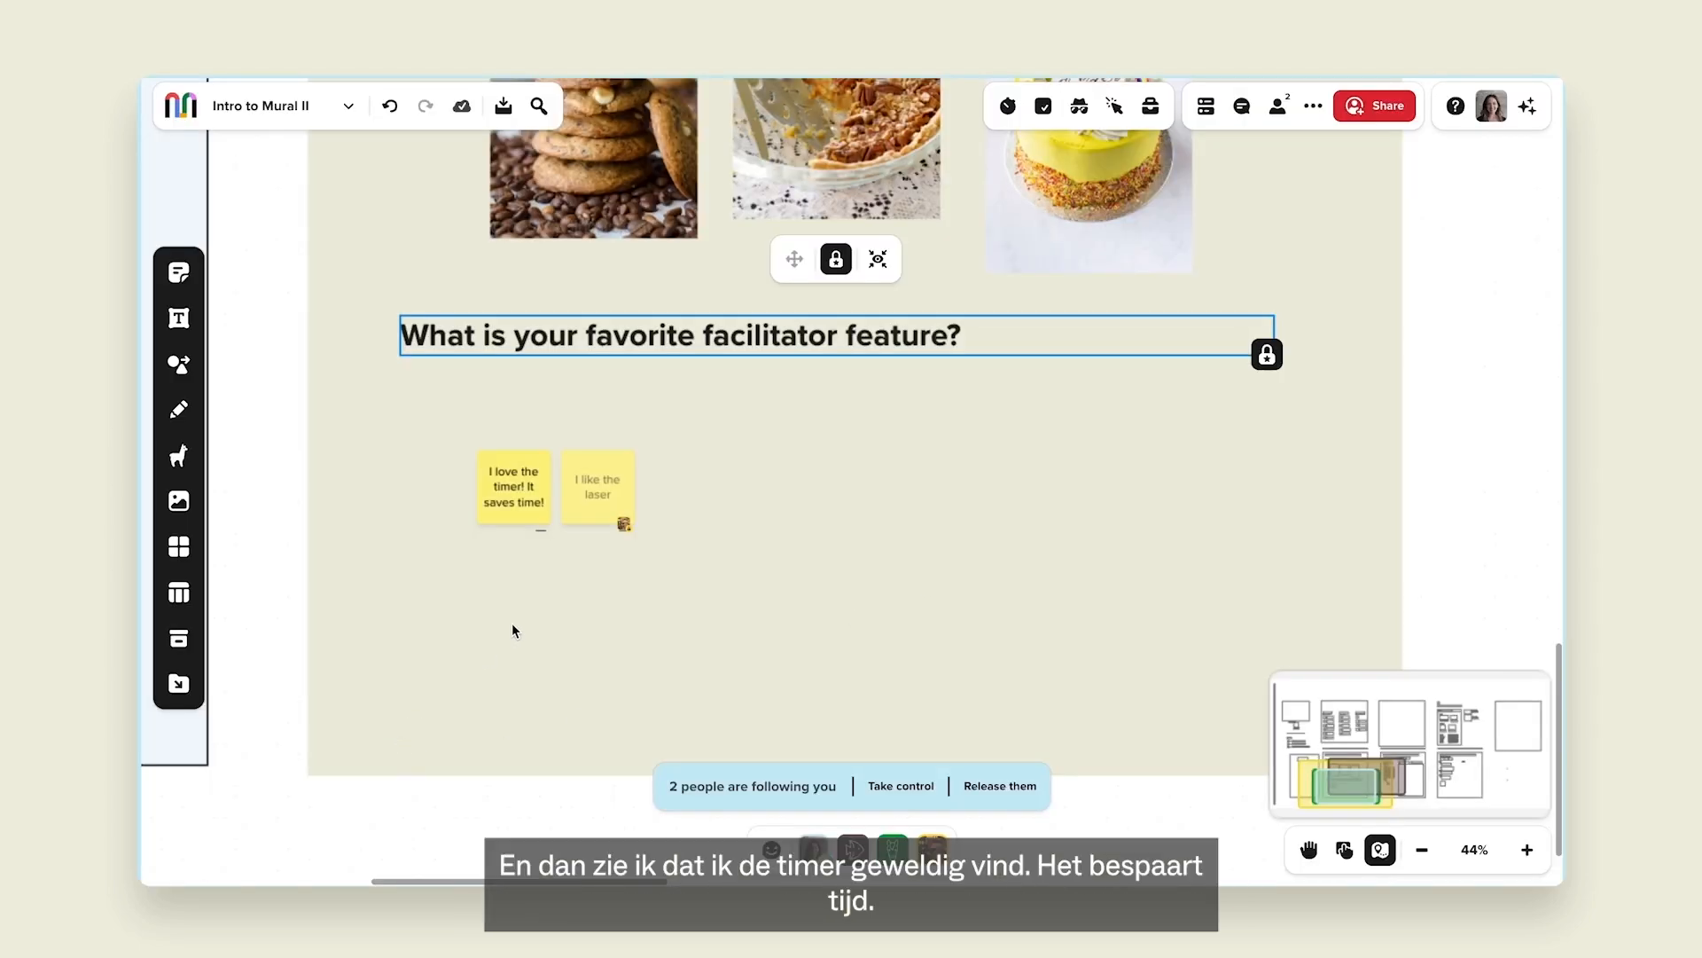
{"action": "scroll", "coordinate": [515, 620], "scroll_direction": "up", "scroll_amount": 5}
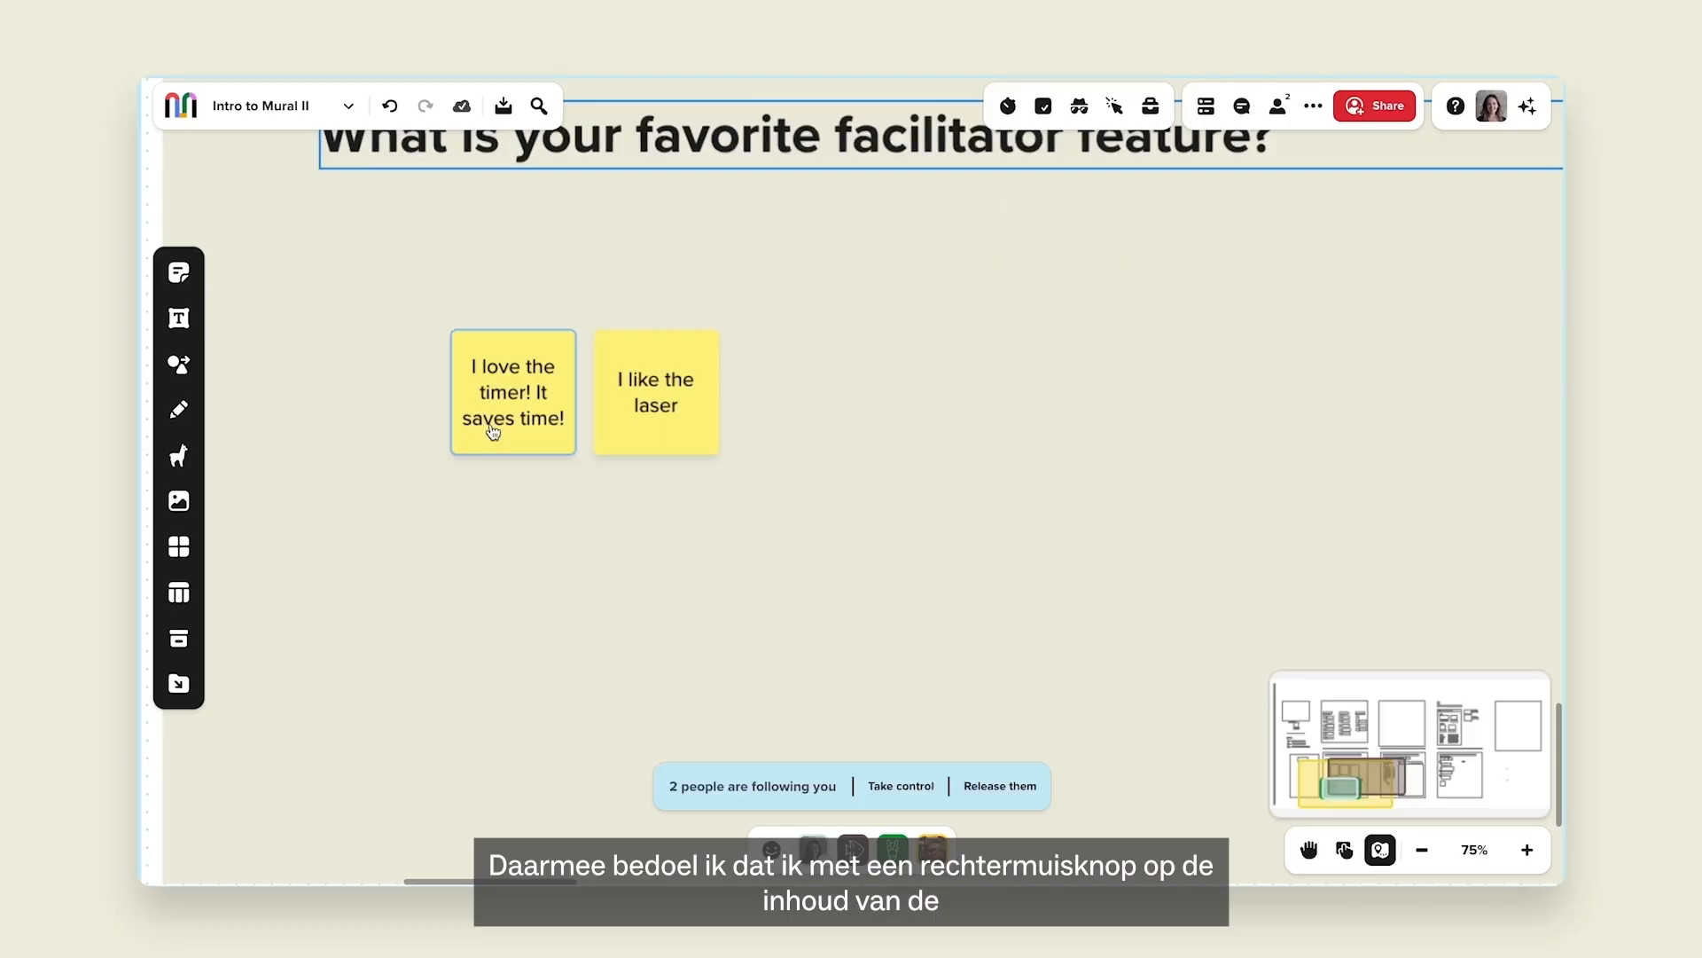
{"action": "scroll", "coordinate": [490, 429], "scroll_direction": "down", "scroll_amount": 3}
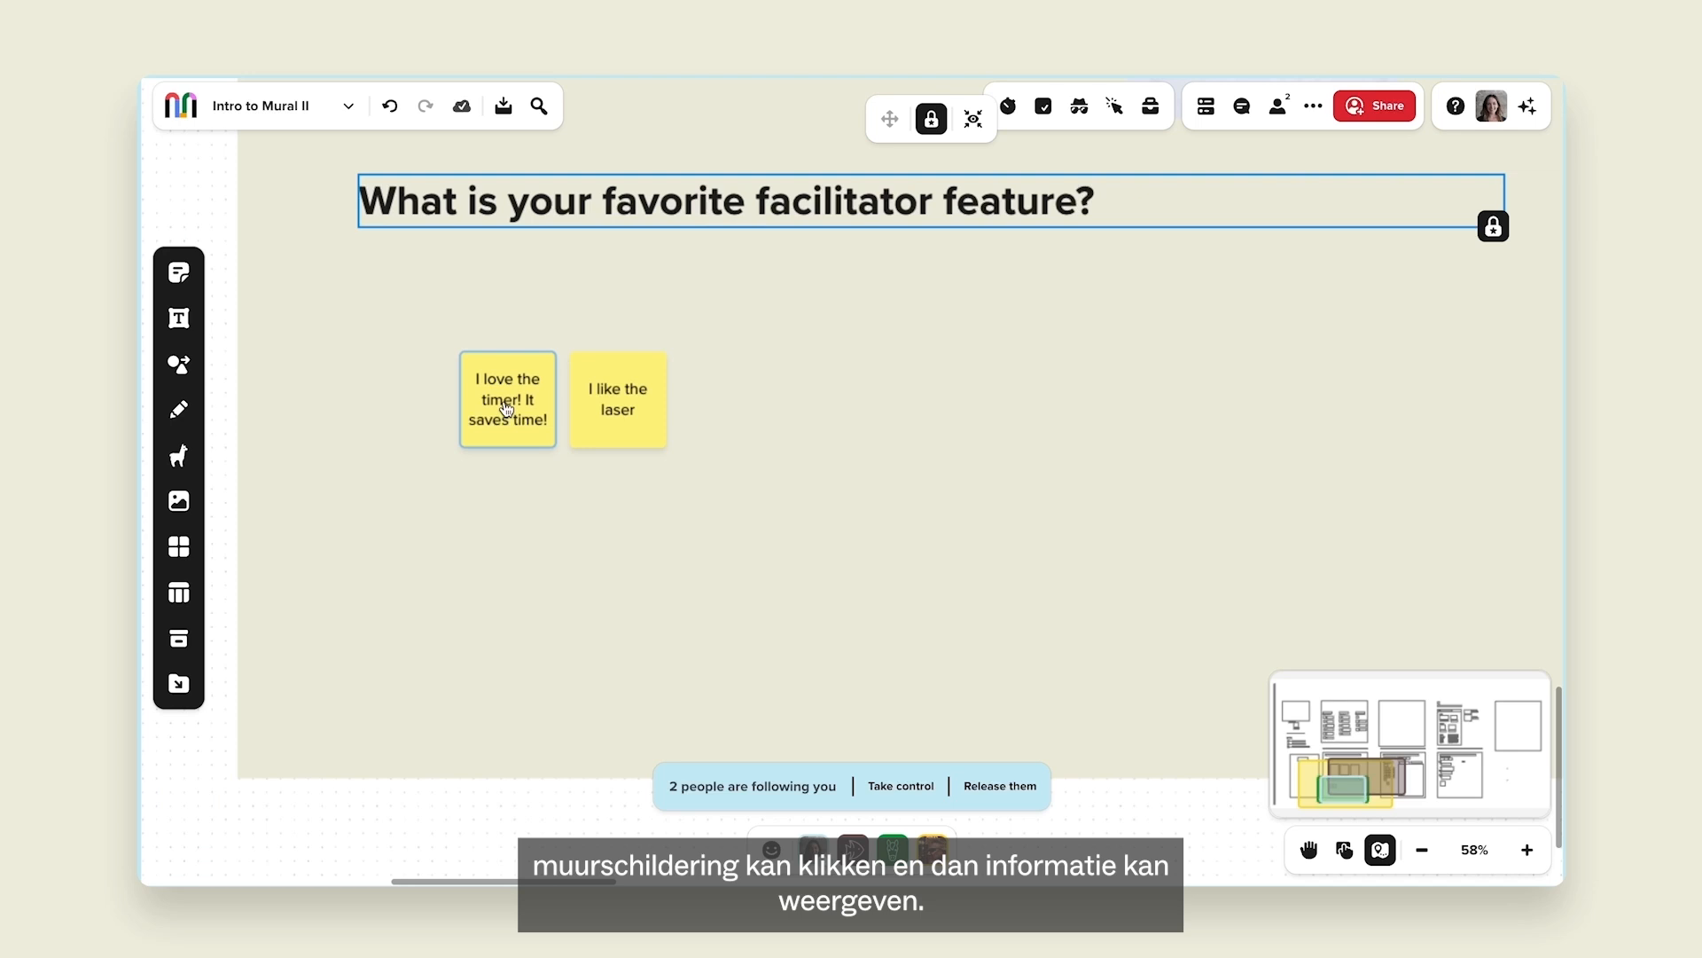
{"action": "right_click", "coordinate": [507, 409]}
{"action": "mouse_move", "coordinate": [595, 243]}
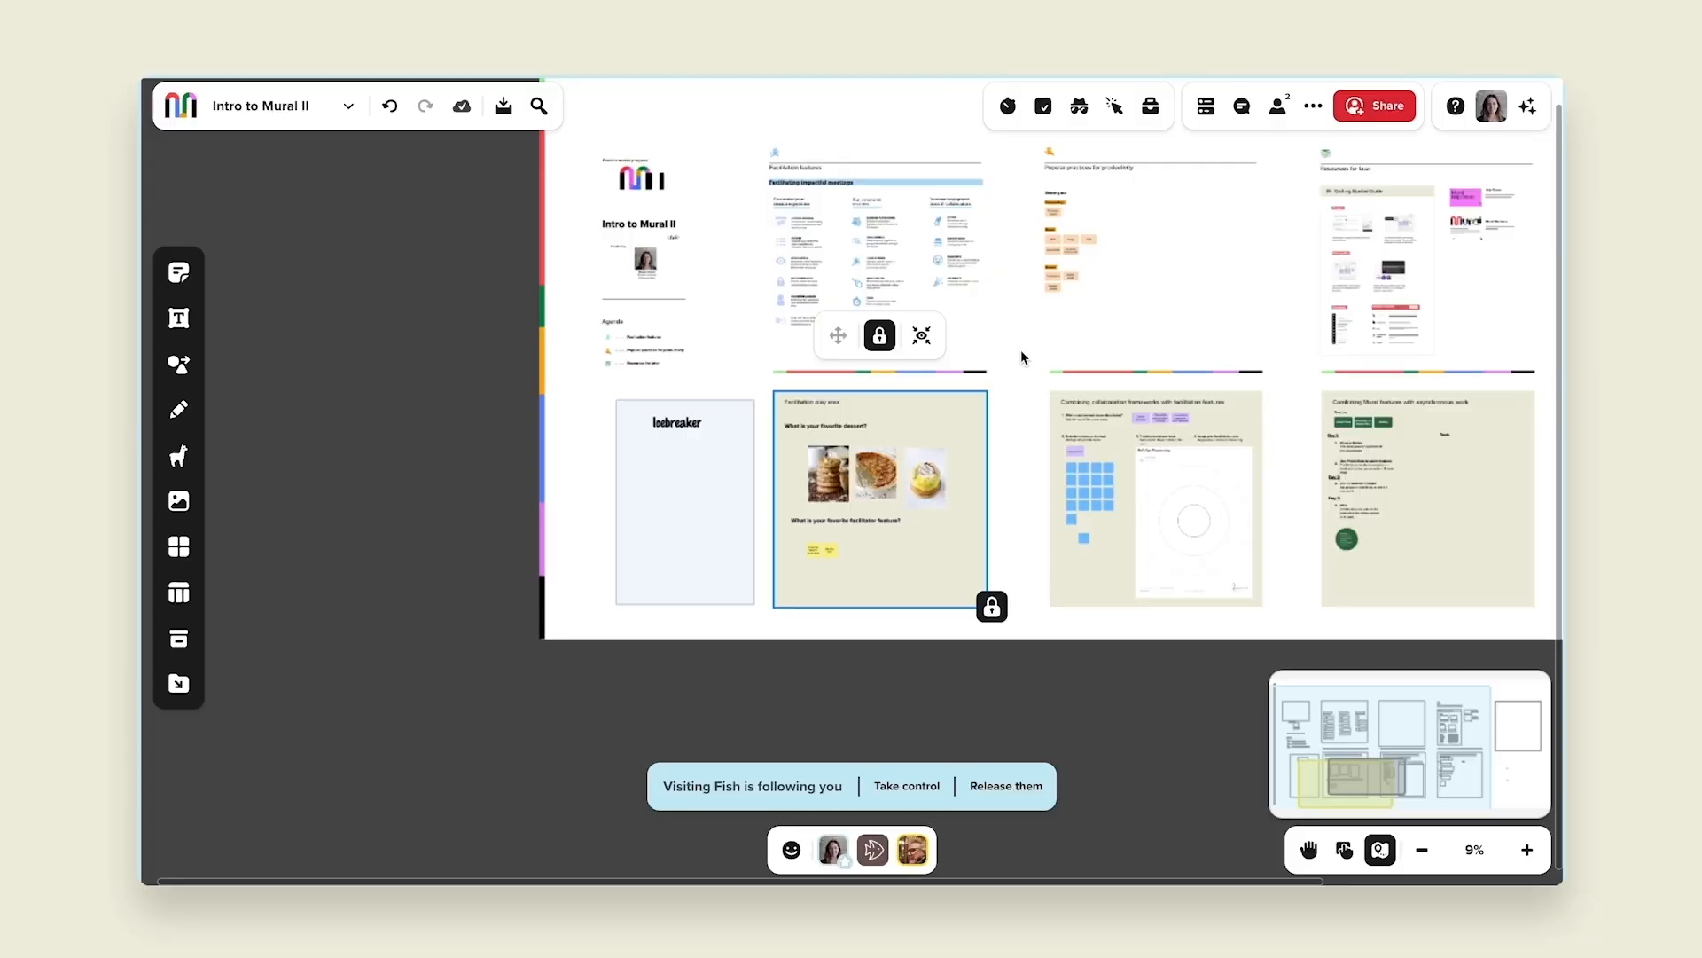
Pan and zoom the canvas to the Sharing out notes on Commenting, Export and Embed.
{"action": "left_click", "coordinate": [1159, 196]}
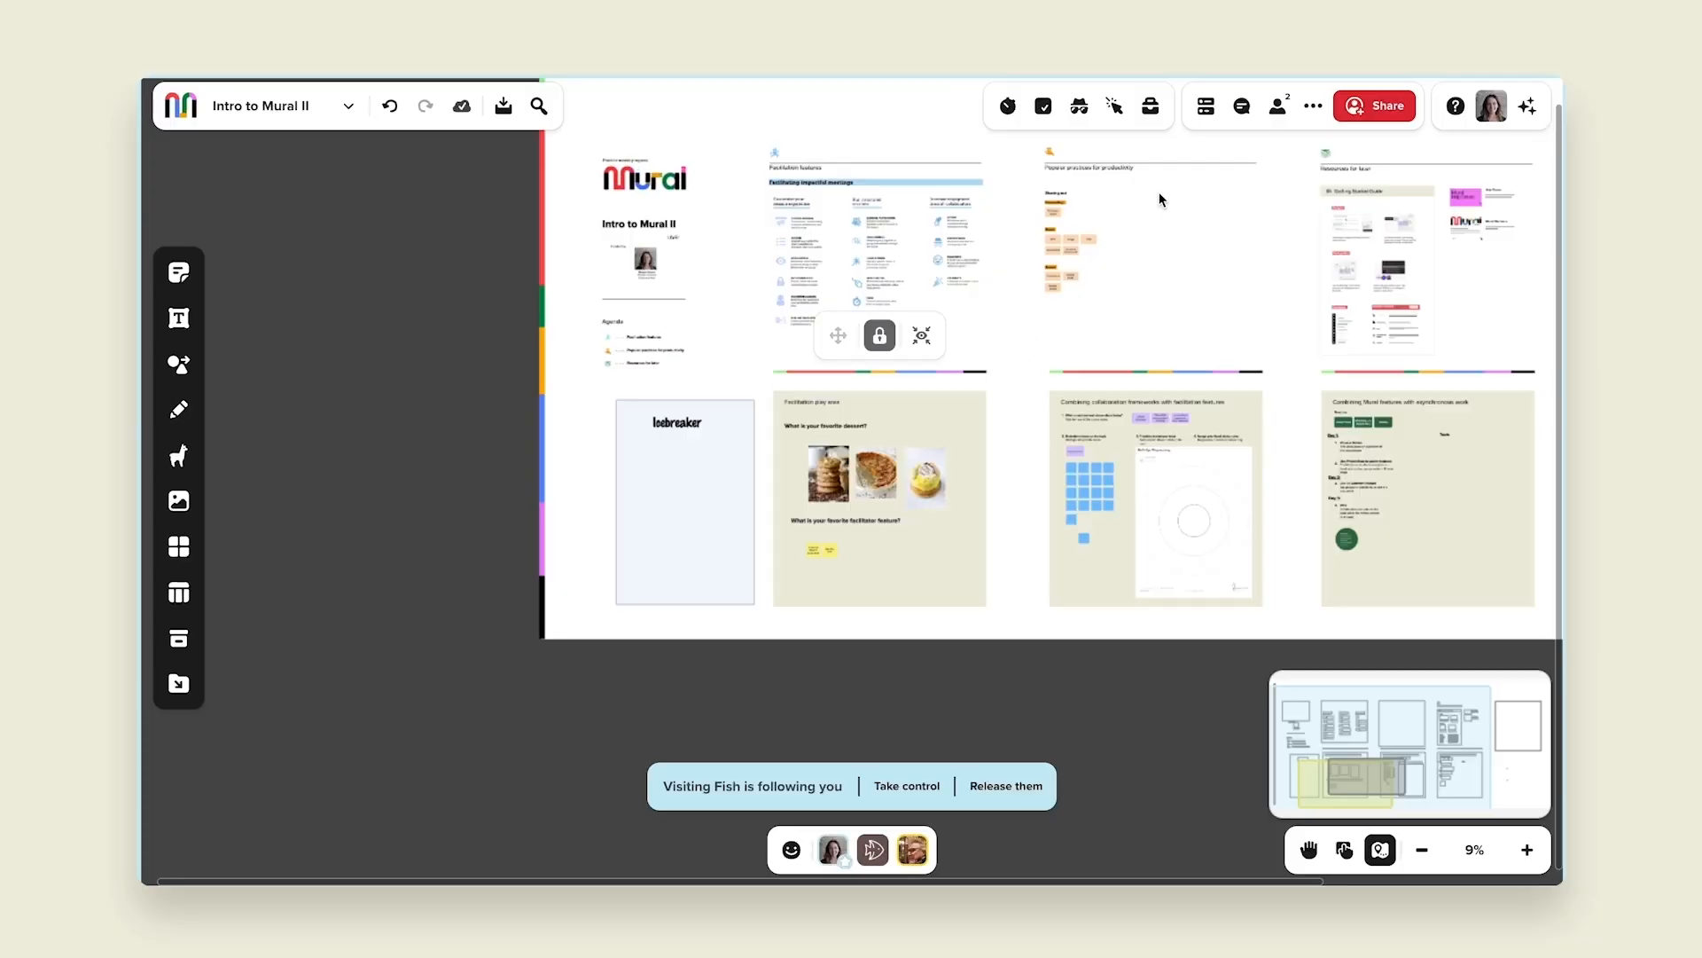
{"action": "left_click_drag", "start_coordinate": [1266, 208], "coordinate": [1128, 258]}
{"action": "scroll", "coordinate": [957, 259], "scroll_direction": "up", "scroll_amount": 8}
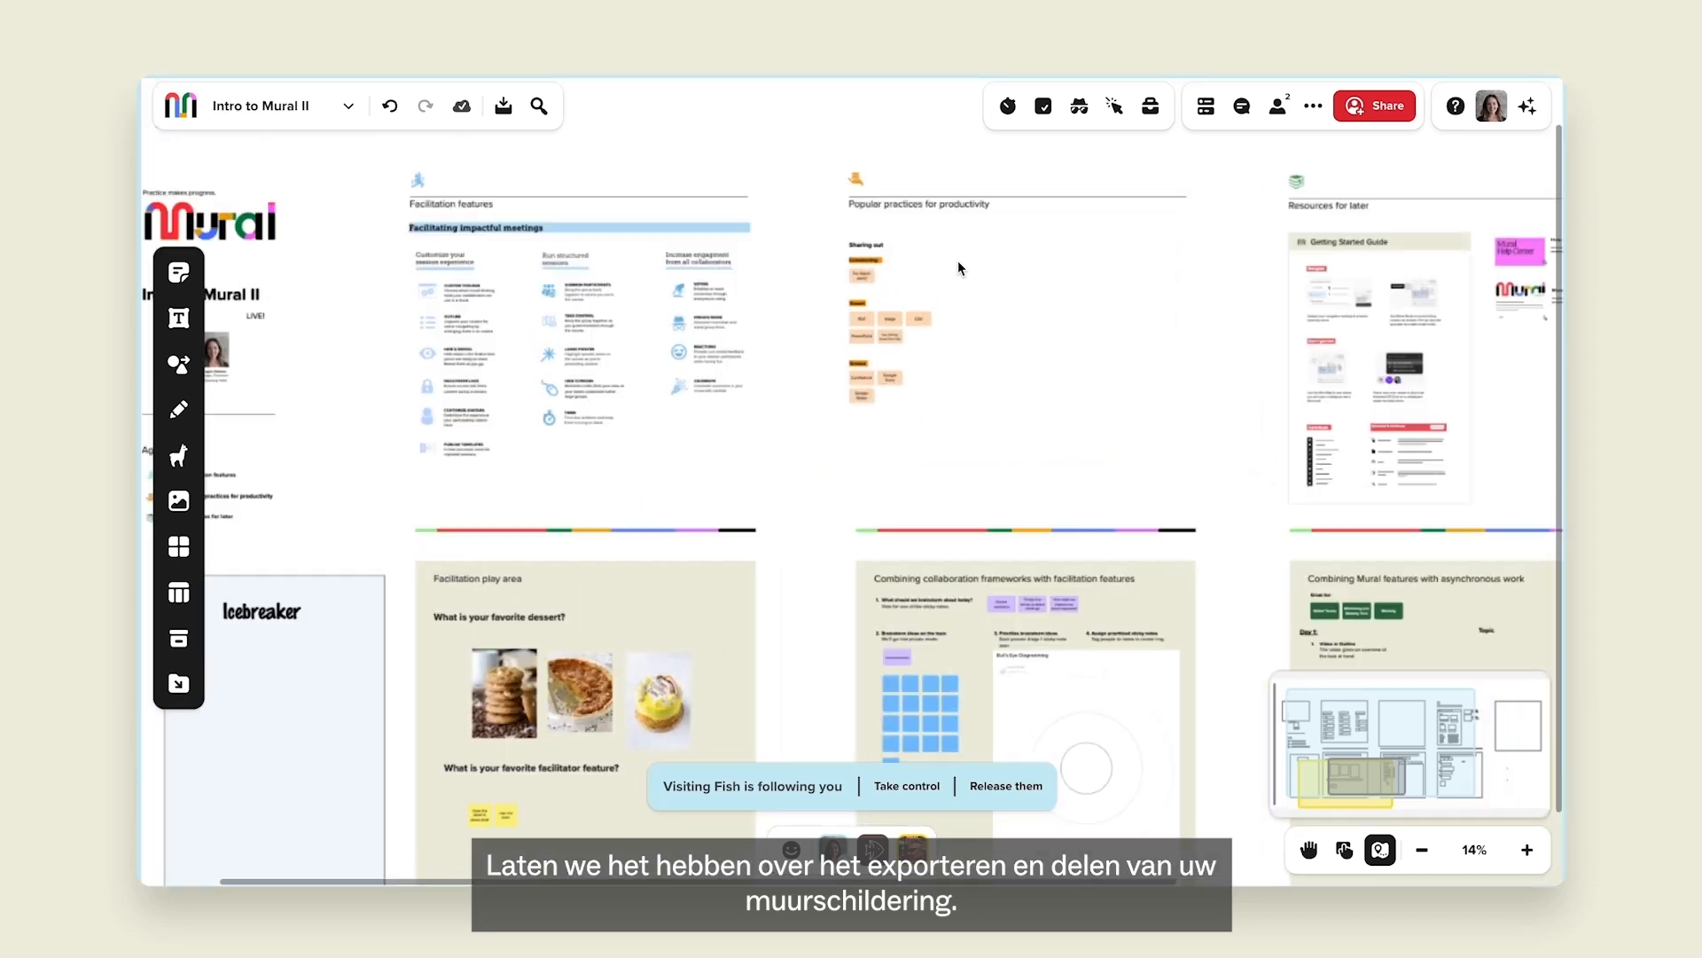
{"action": "left_click_drag", "start_coordinate": [939, 414], "coordinate": [898, 370]}
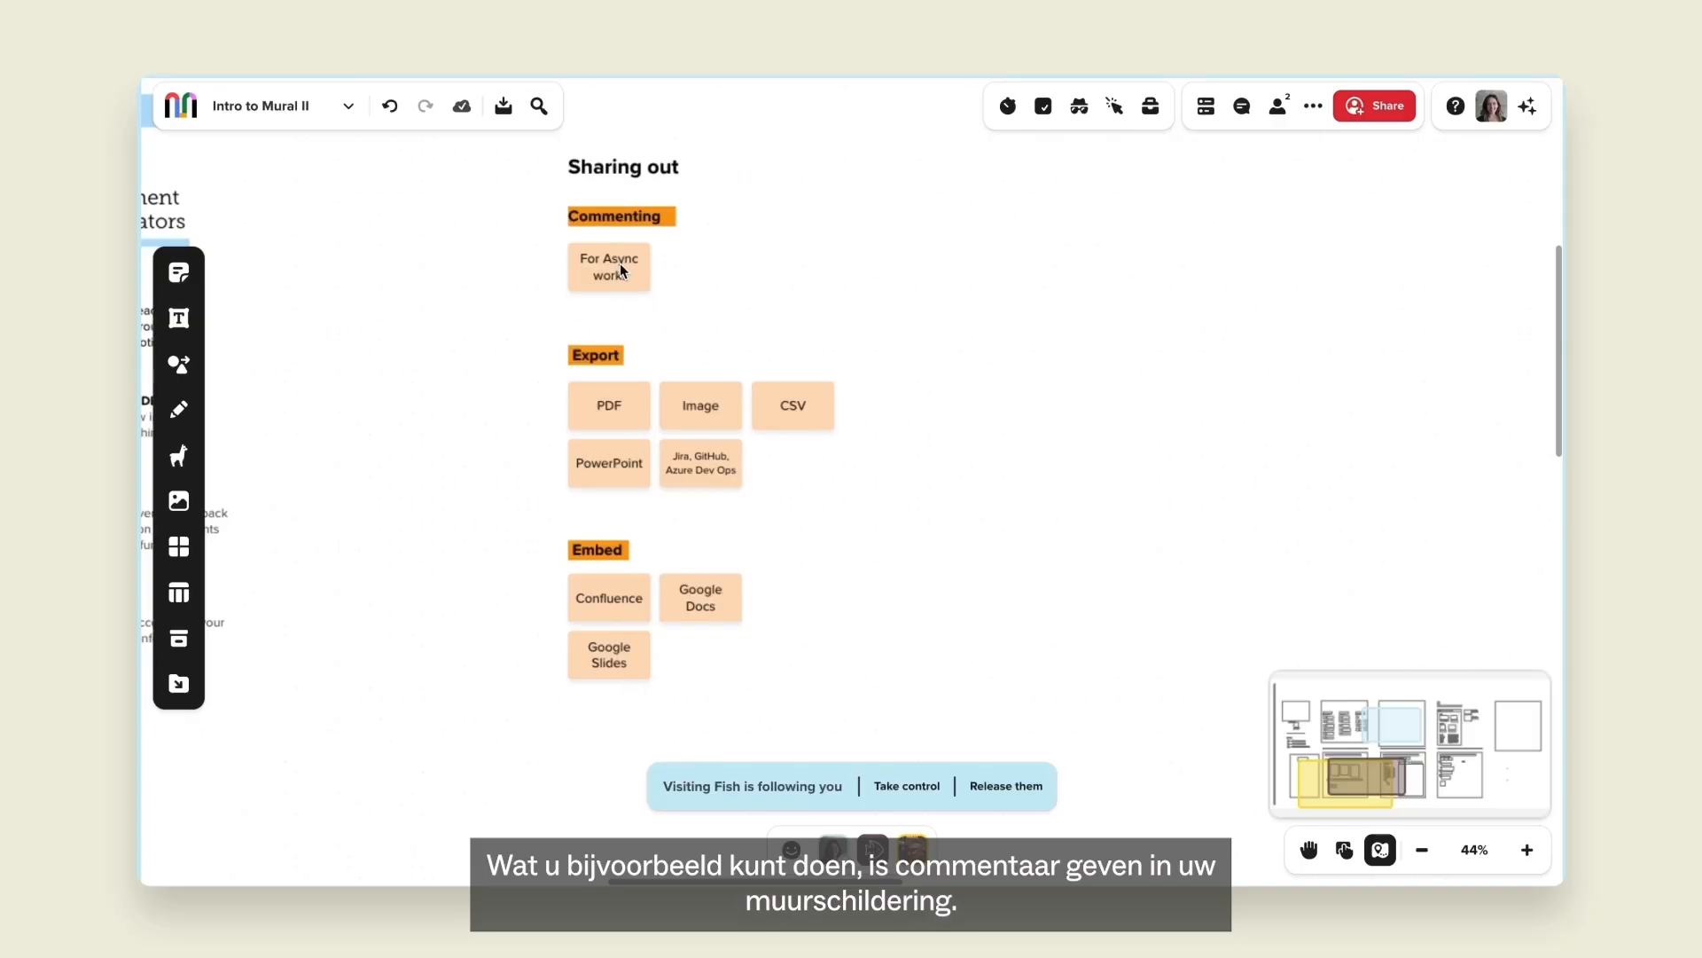
Comment on the For Async work sticky, @-mentioning the collaborator with 'could you check this out'.
{"action": "right_click", "coordinate": [620, 264]}
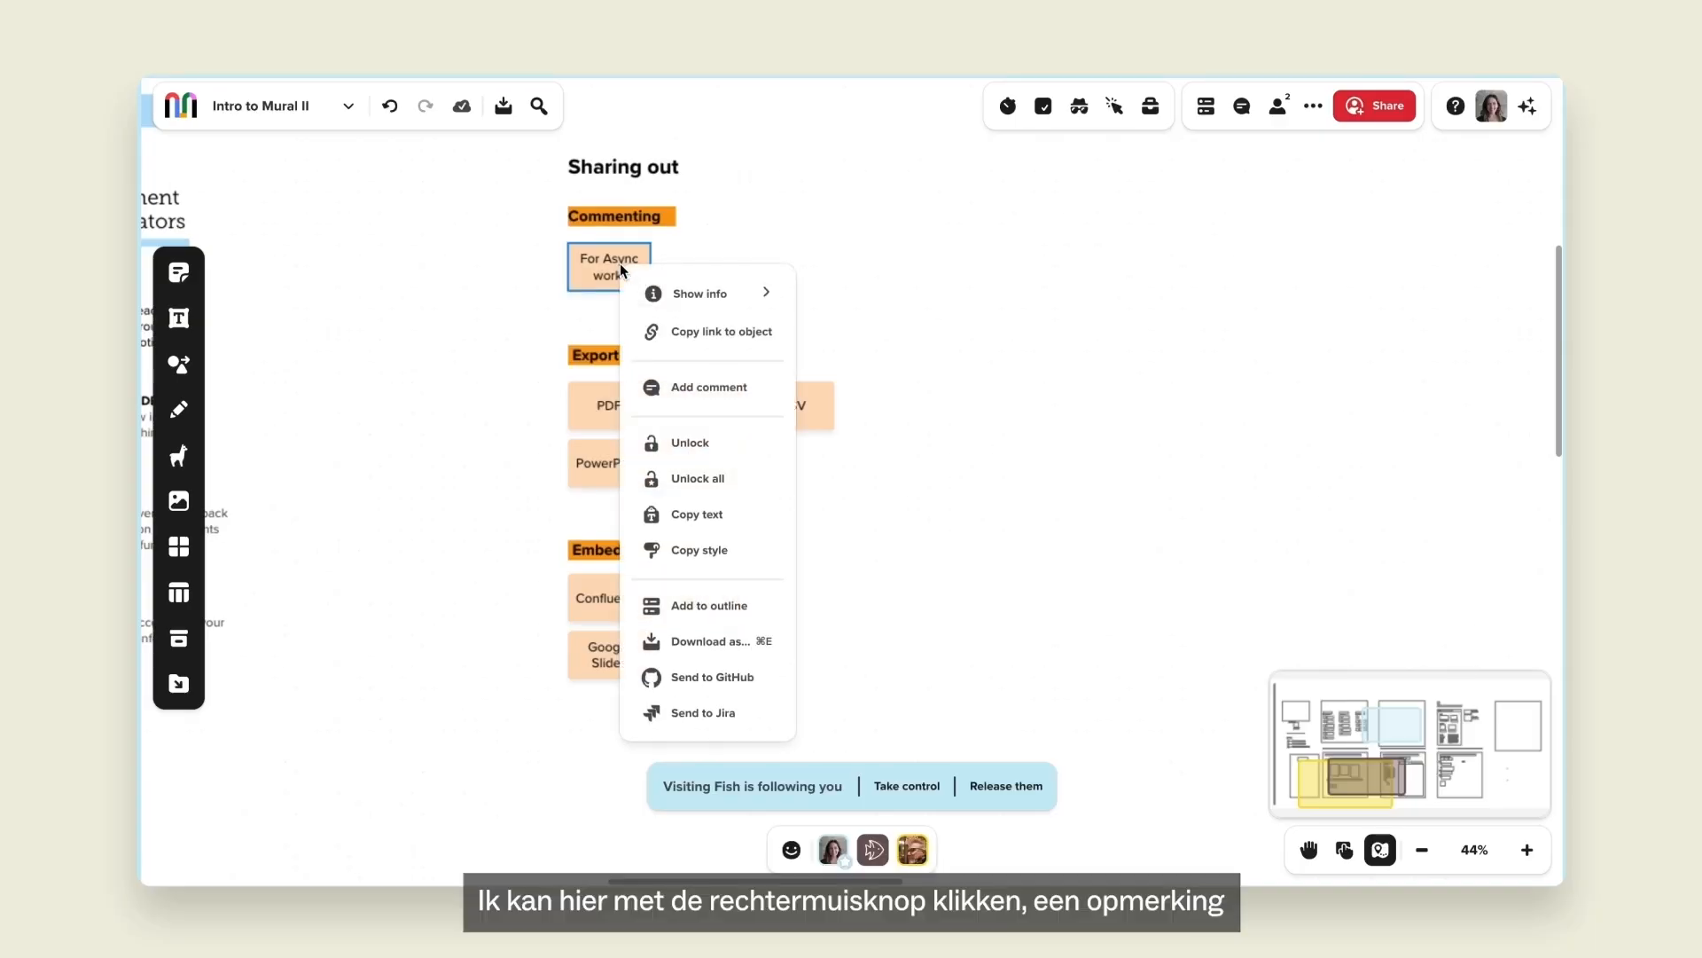
{"action": "left_click", "coordinate": [699, 386]}
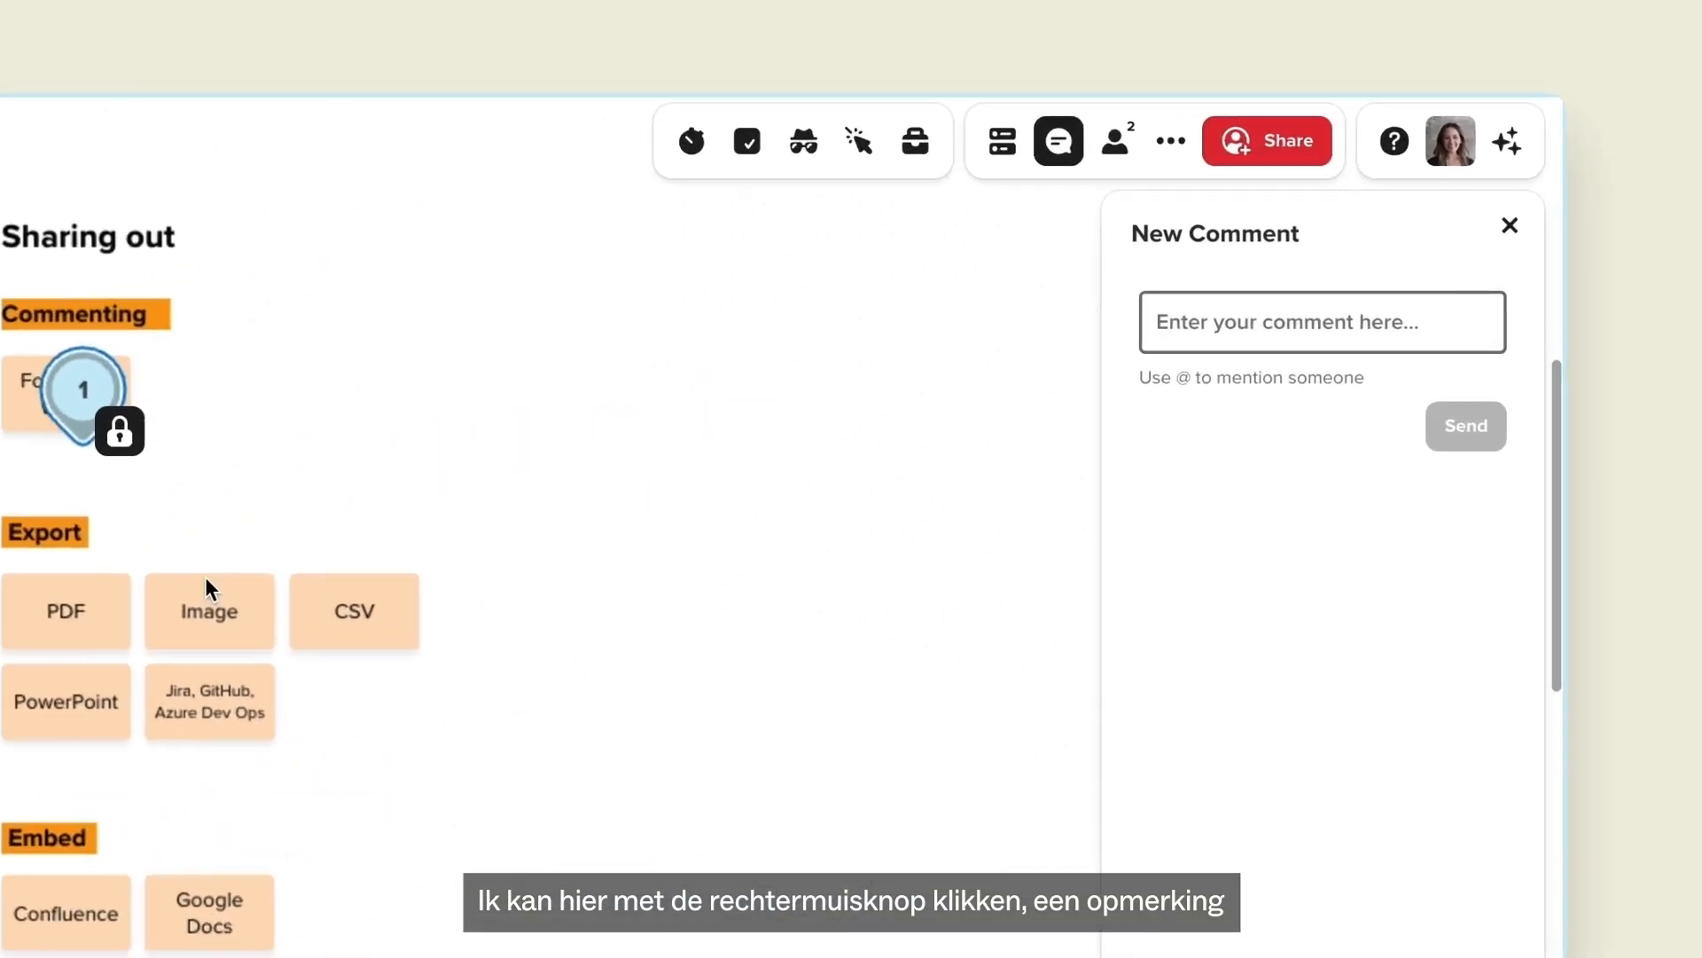
{"action": "type", "text": "@ste"}
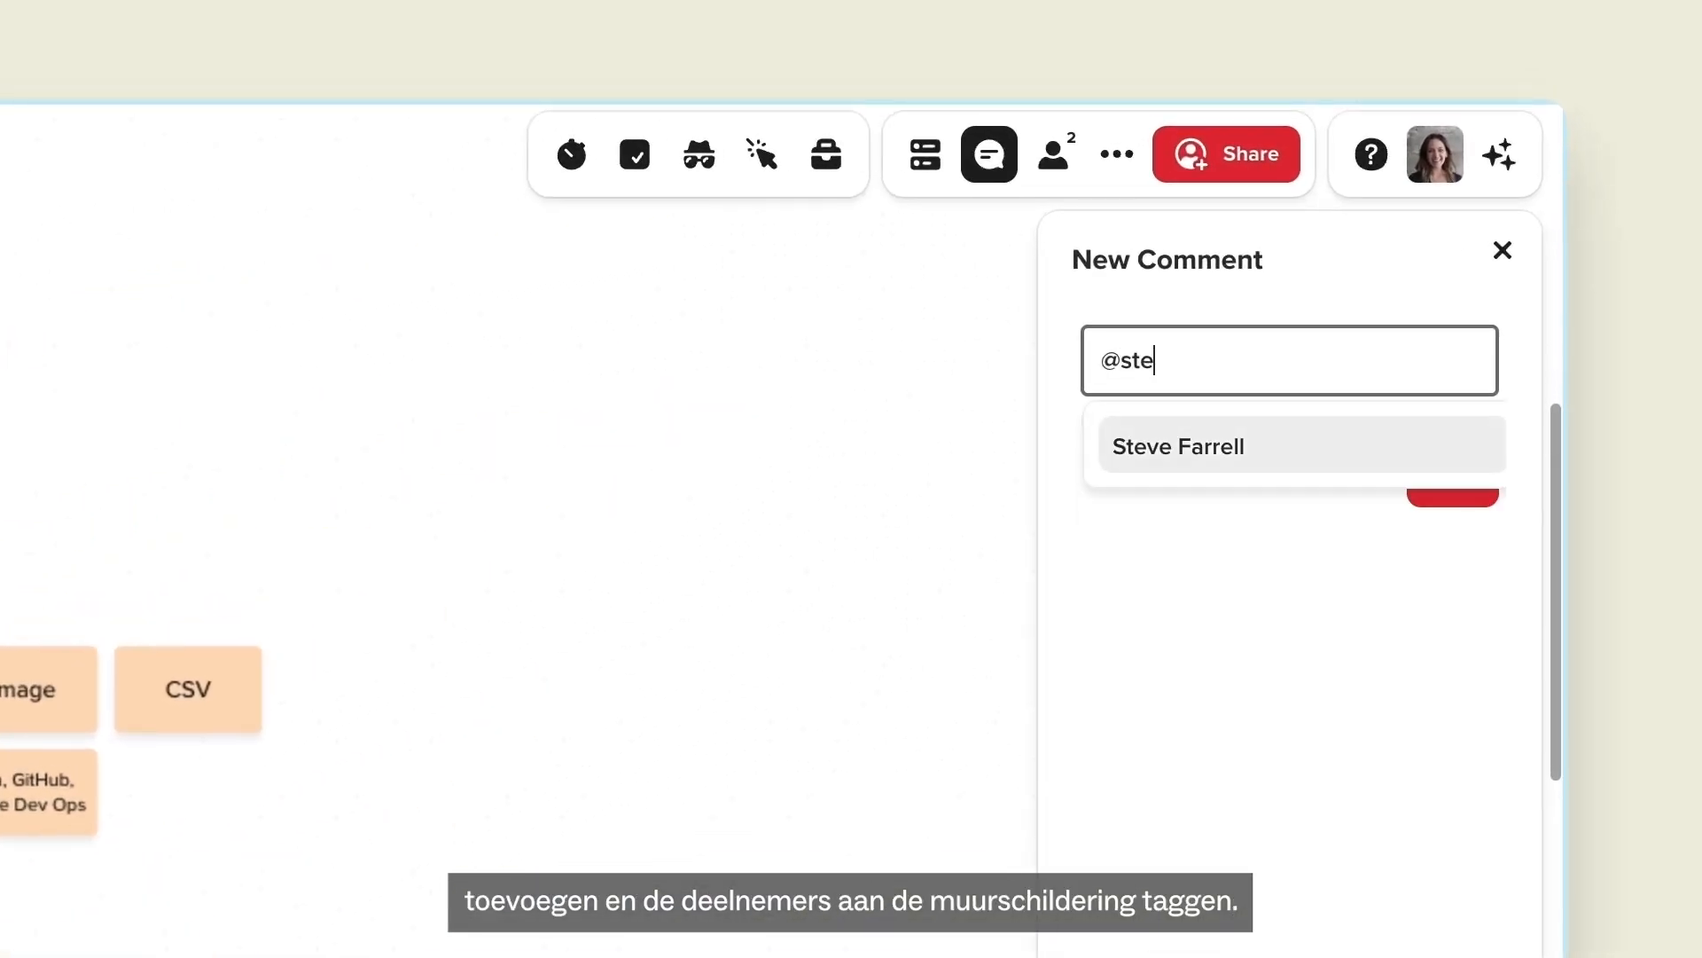
{"action": "left_click", "coordinate": [1225, 456]}
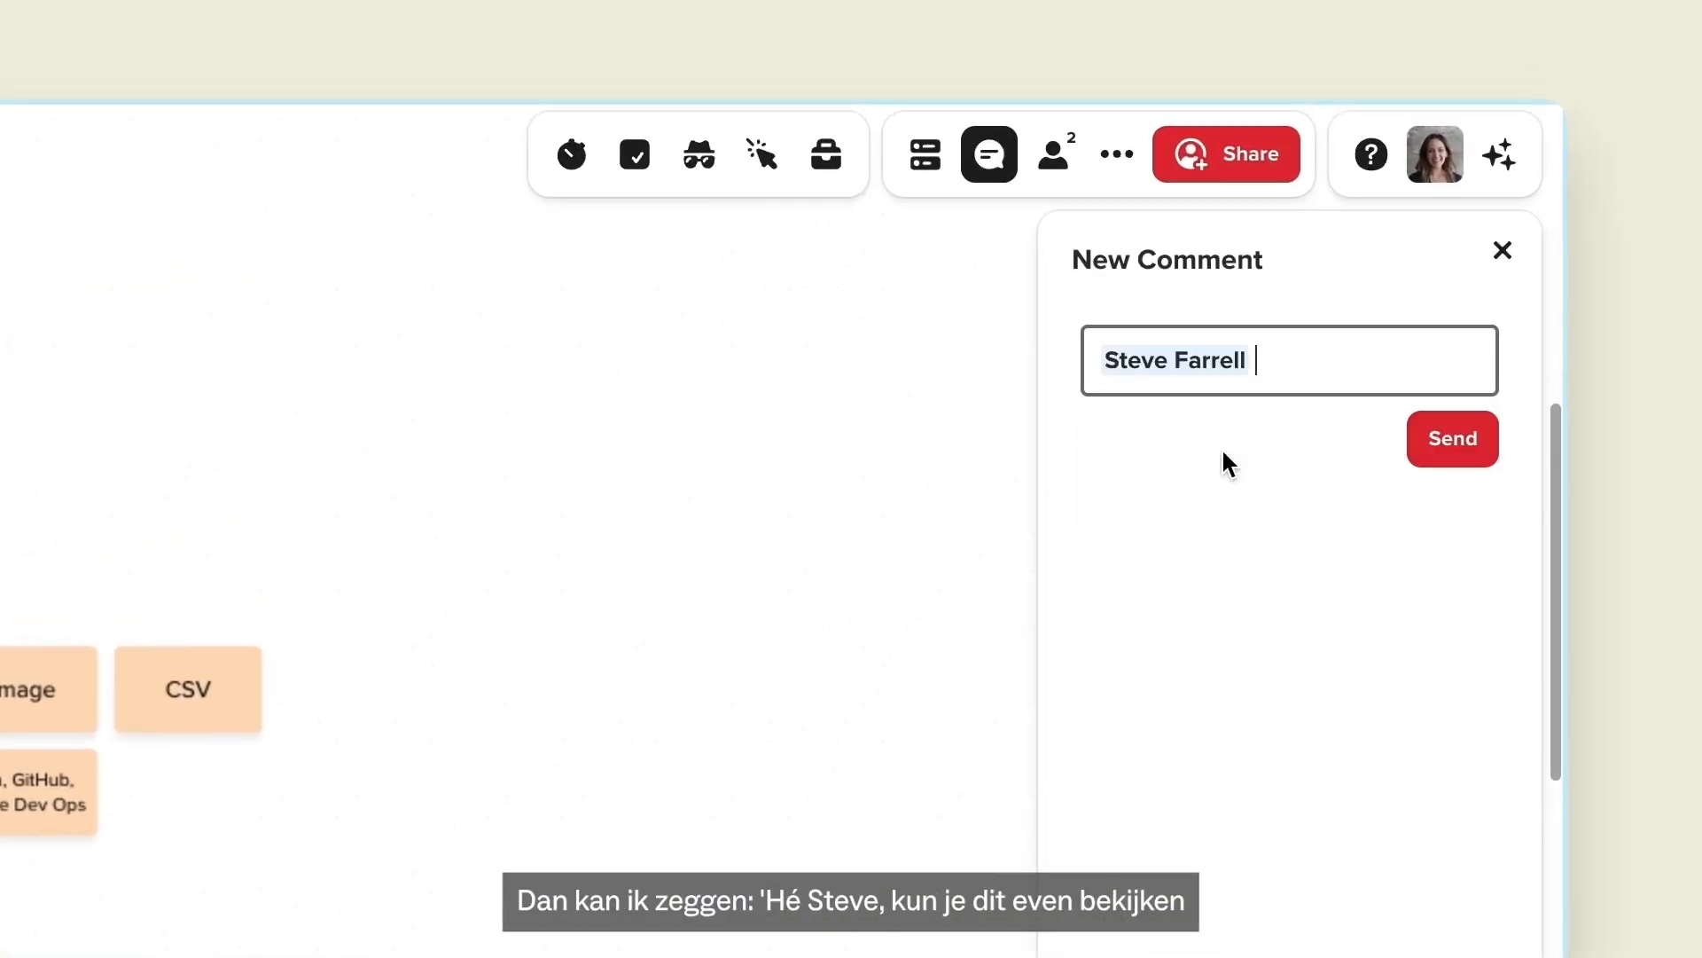
{"action": "type", "text": "could you check this out?"}
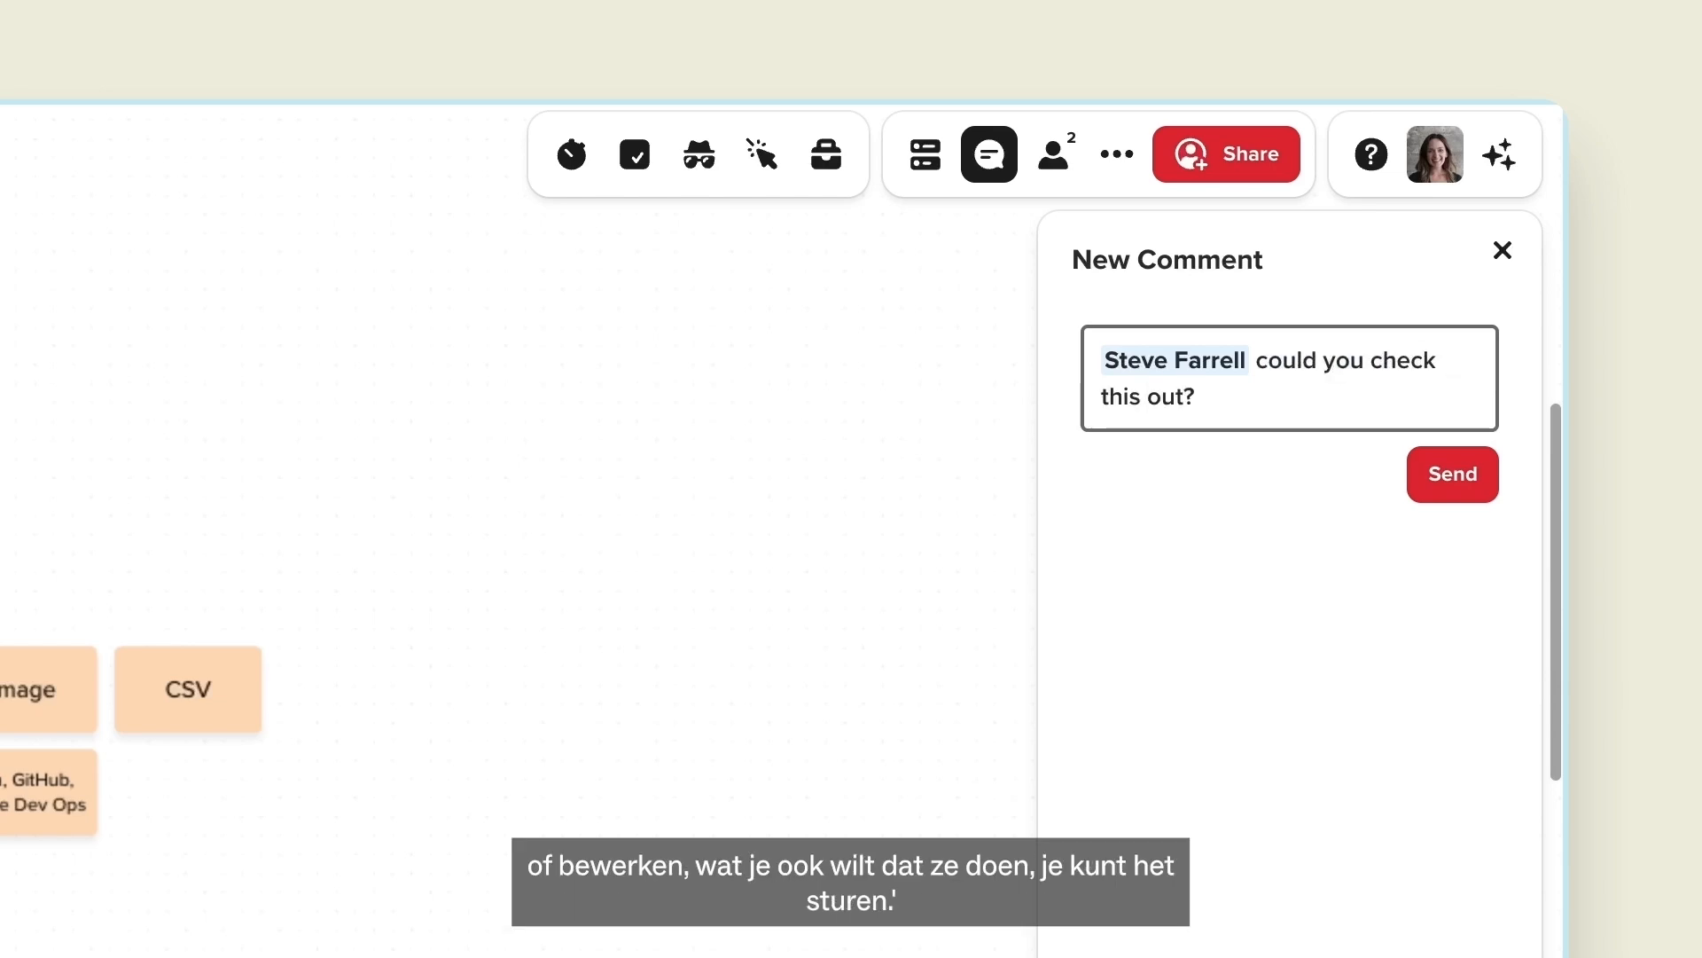
Send the comment, then resolve it once the reply 'Will have a look with the team.' arrives.
{"action": "left_click", "coordinate": [1474, 487]}
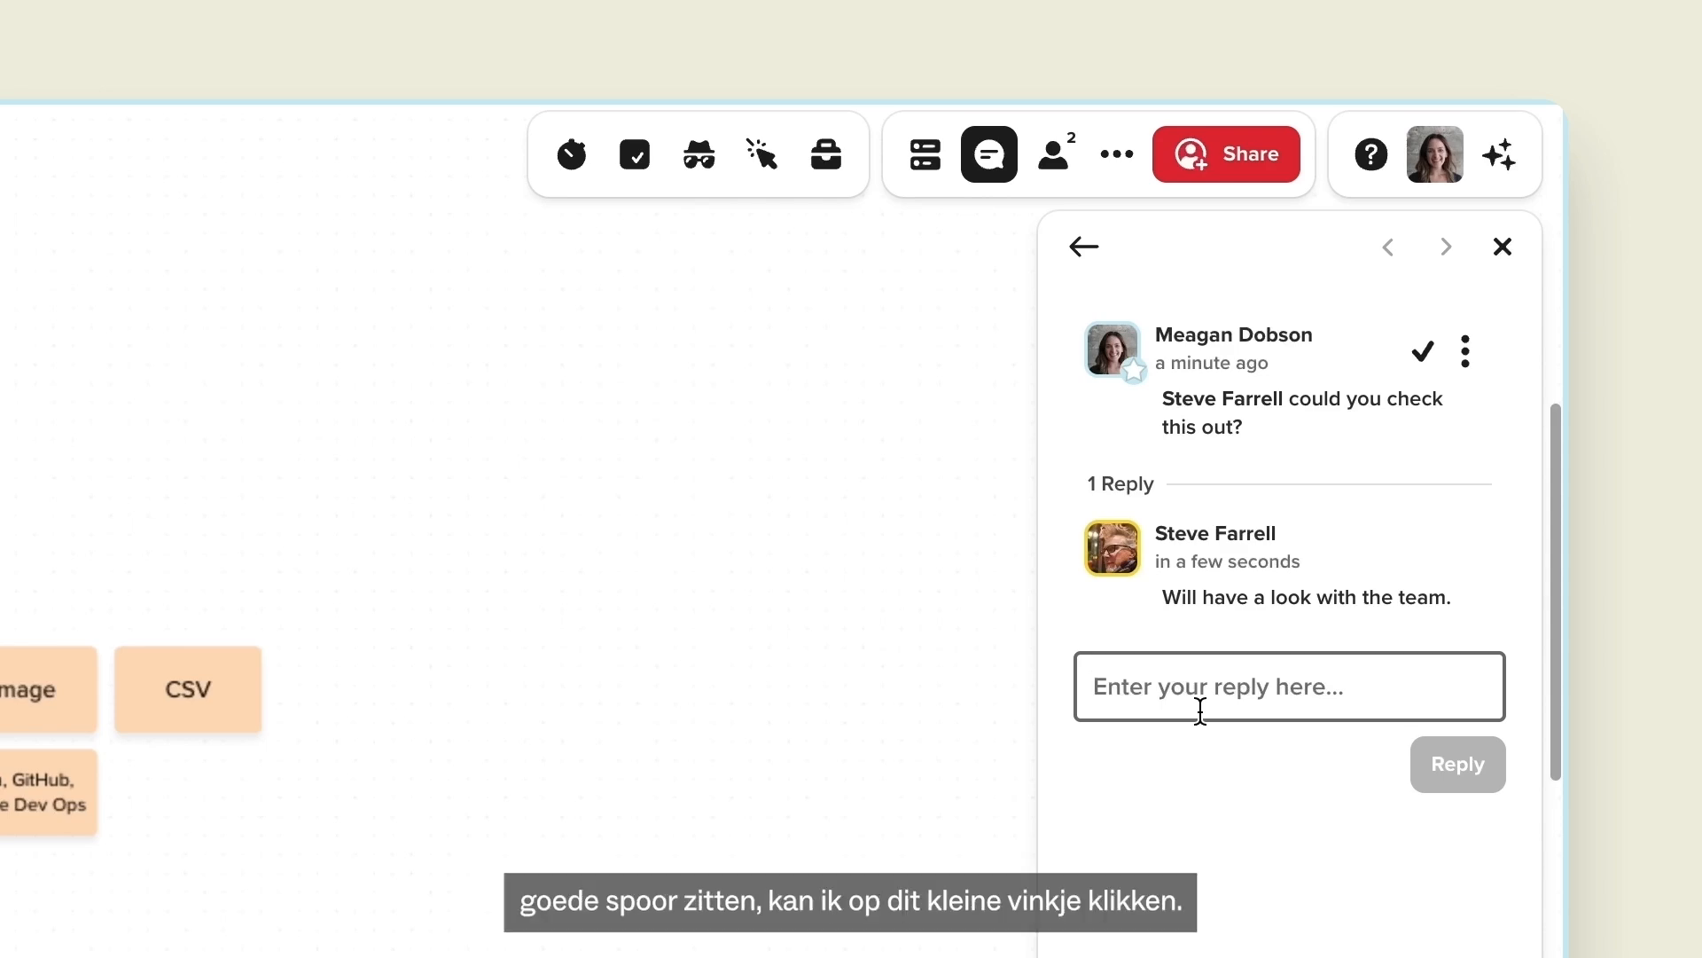
{"action": "left_click", "coordinate": [1420, 363]}
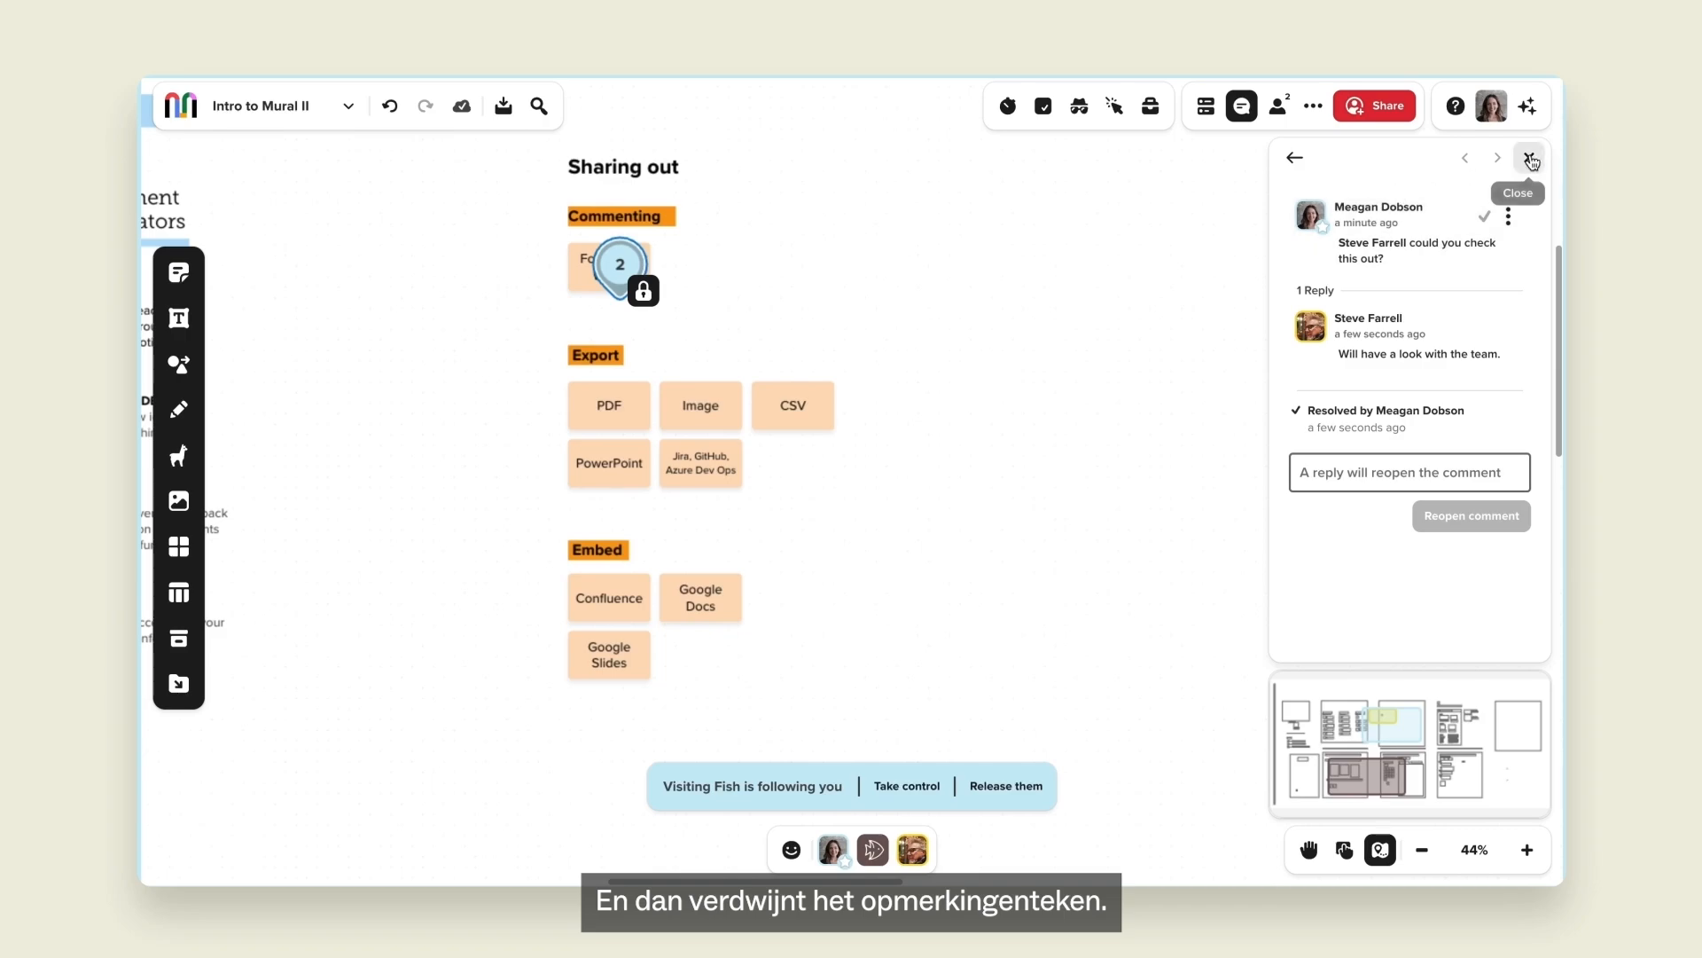
Close the thread and check the Resolved and Open lists in the Comments panel.
{"action": "left_click", "coordinate": [1529, 160]}
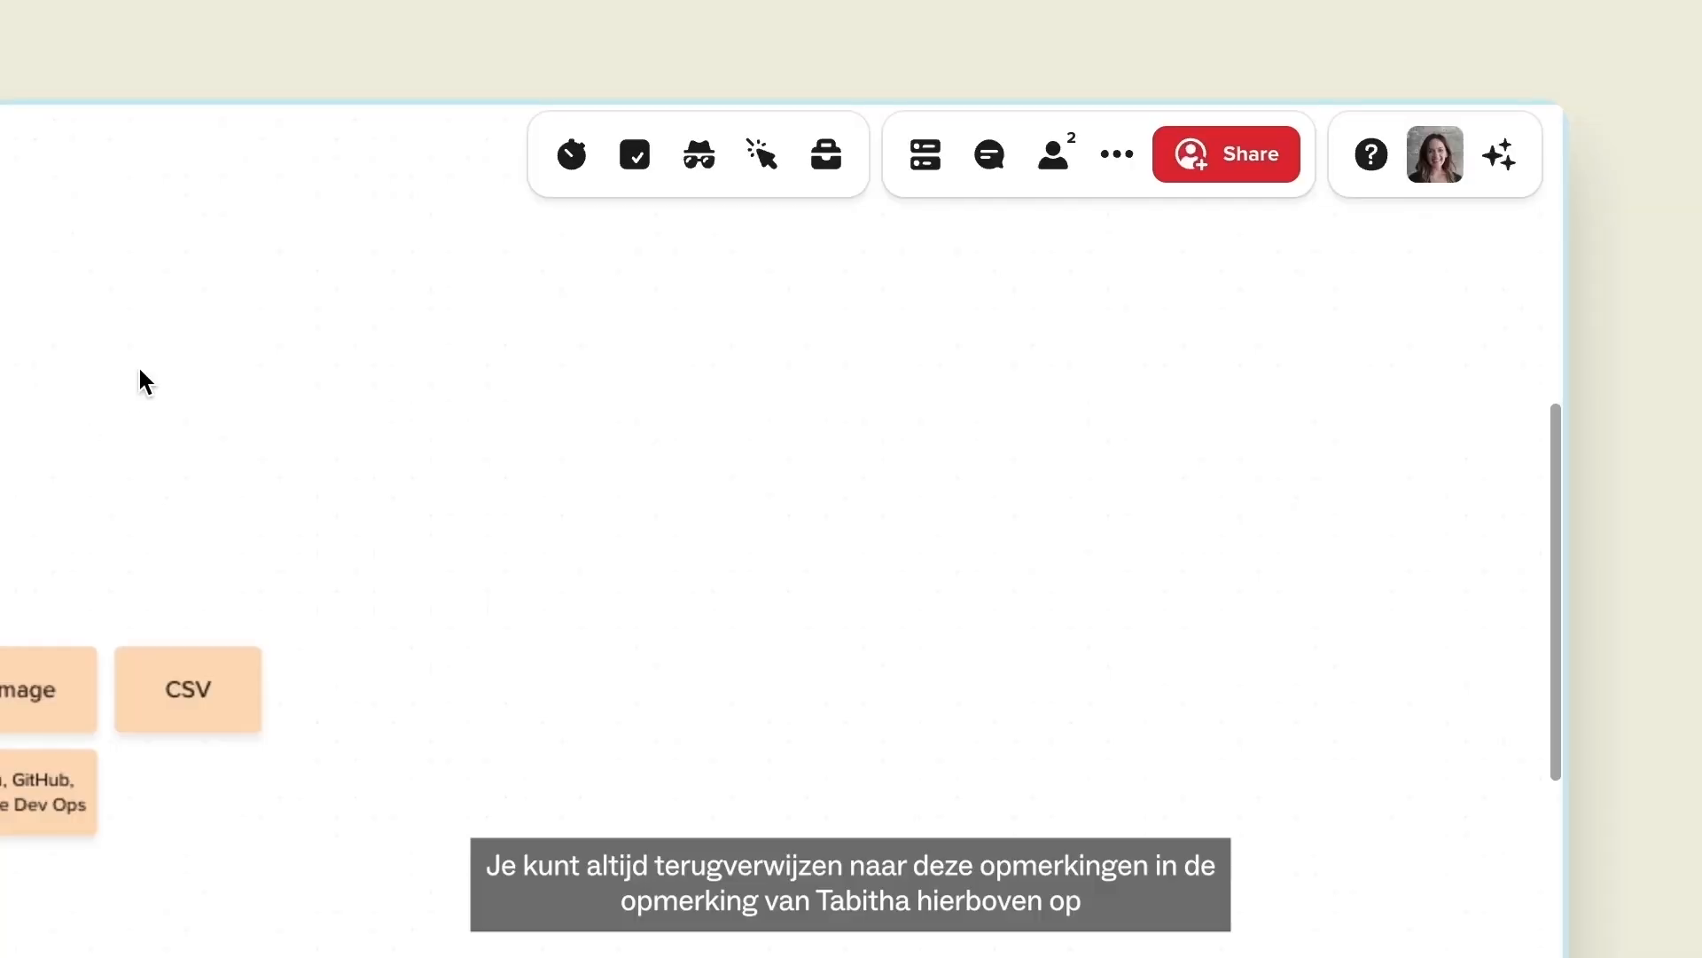
{"action": "left_click", "coordinate": [990, 174]}
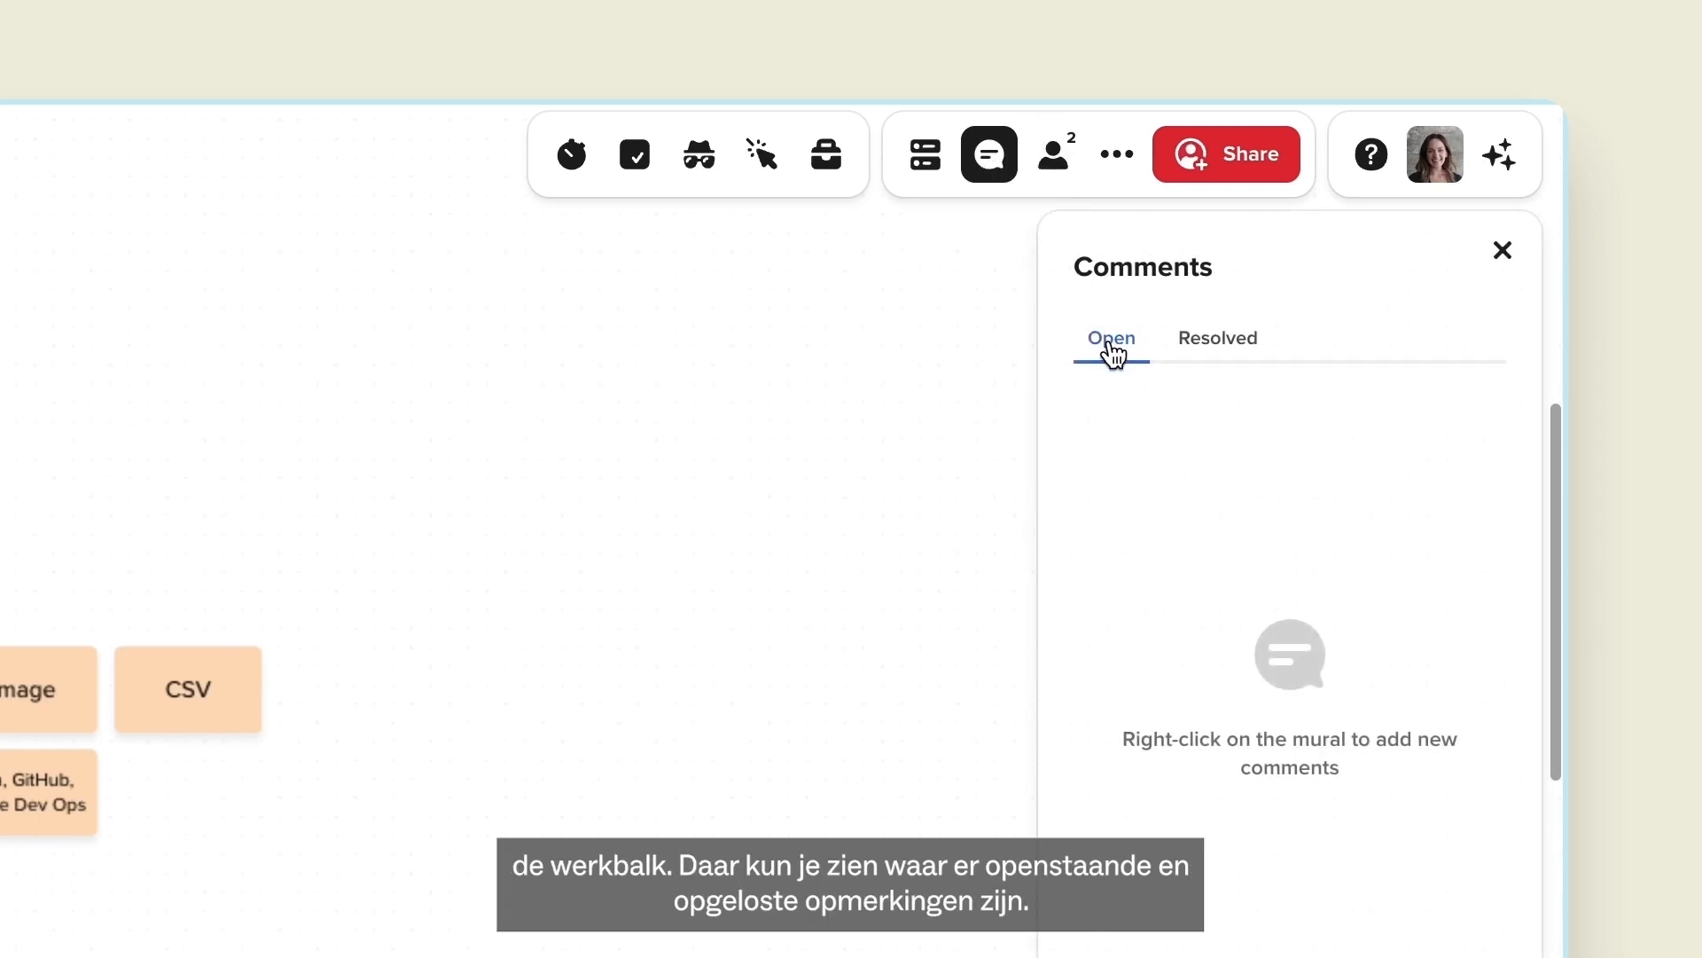
{"action": "left_click", "coordinate": [1203, 346]}
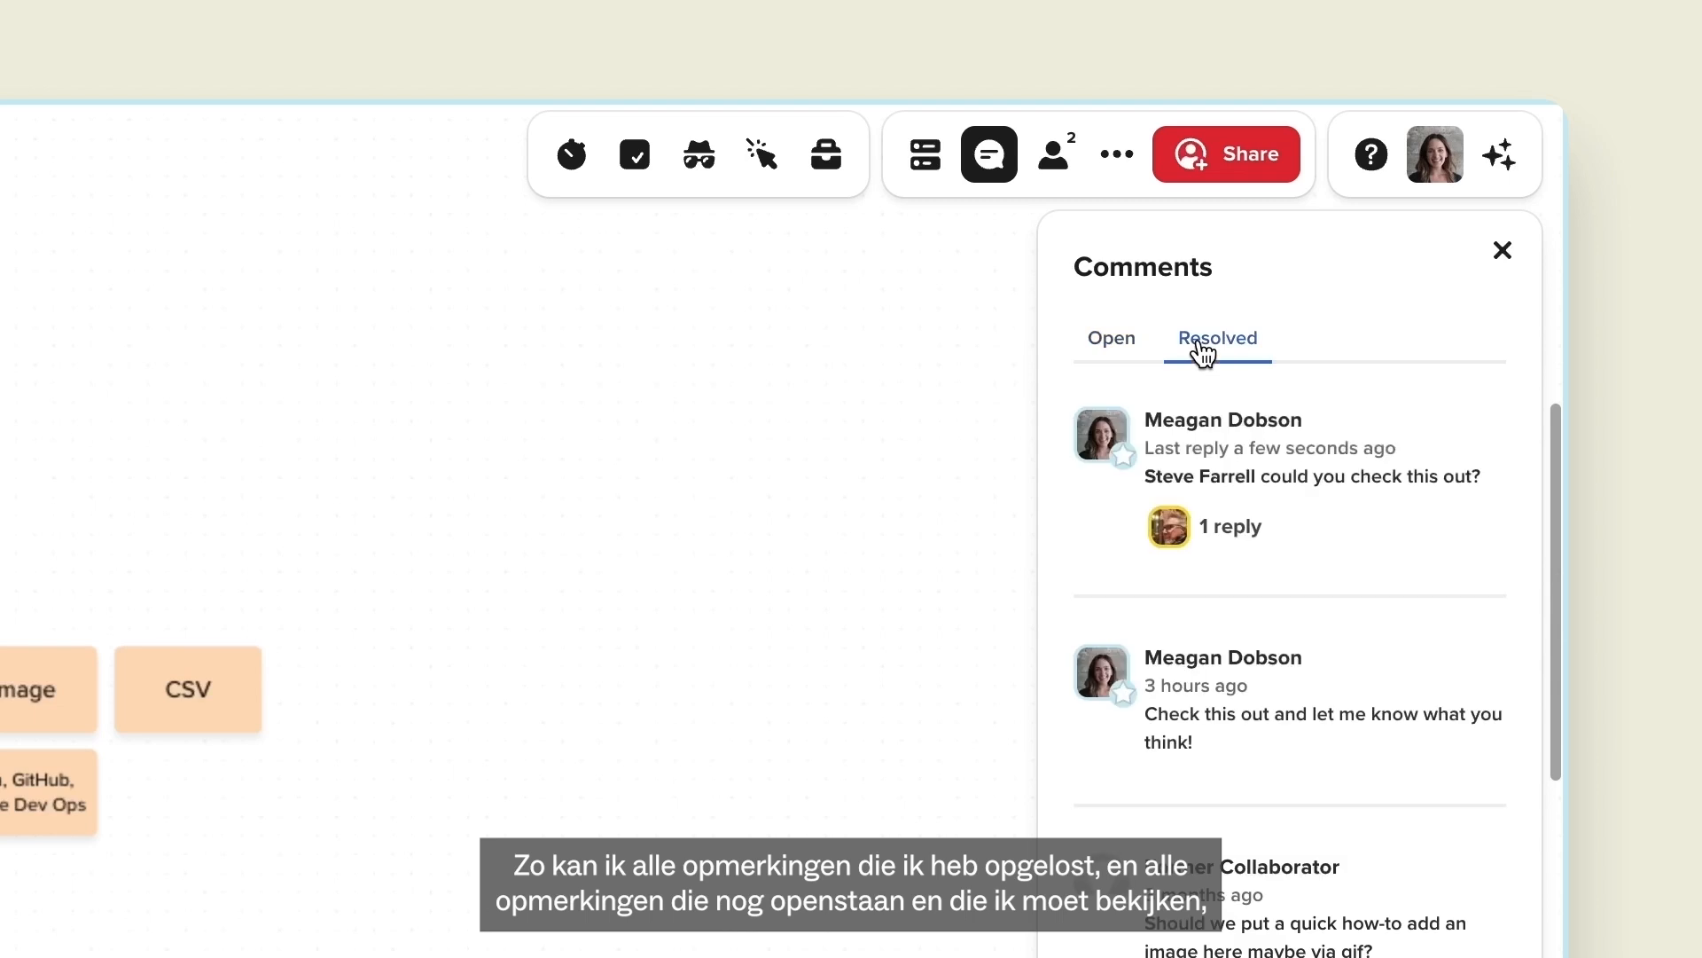
{"action": "left_click", "coordinate": [1121, 355]}
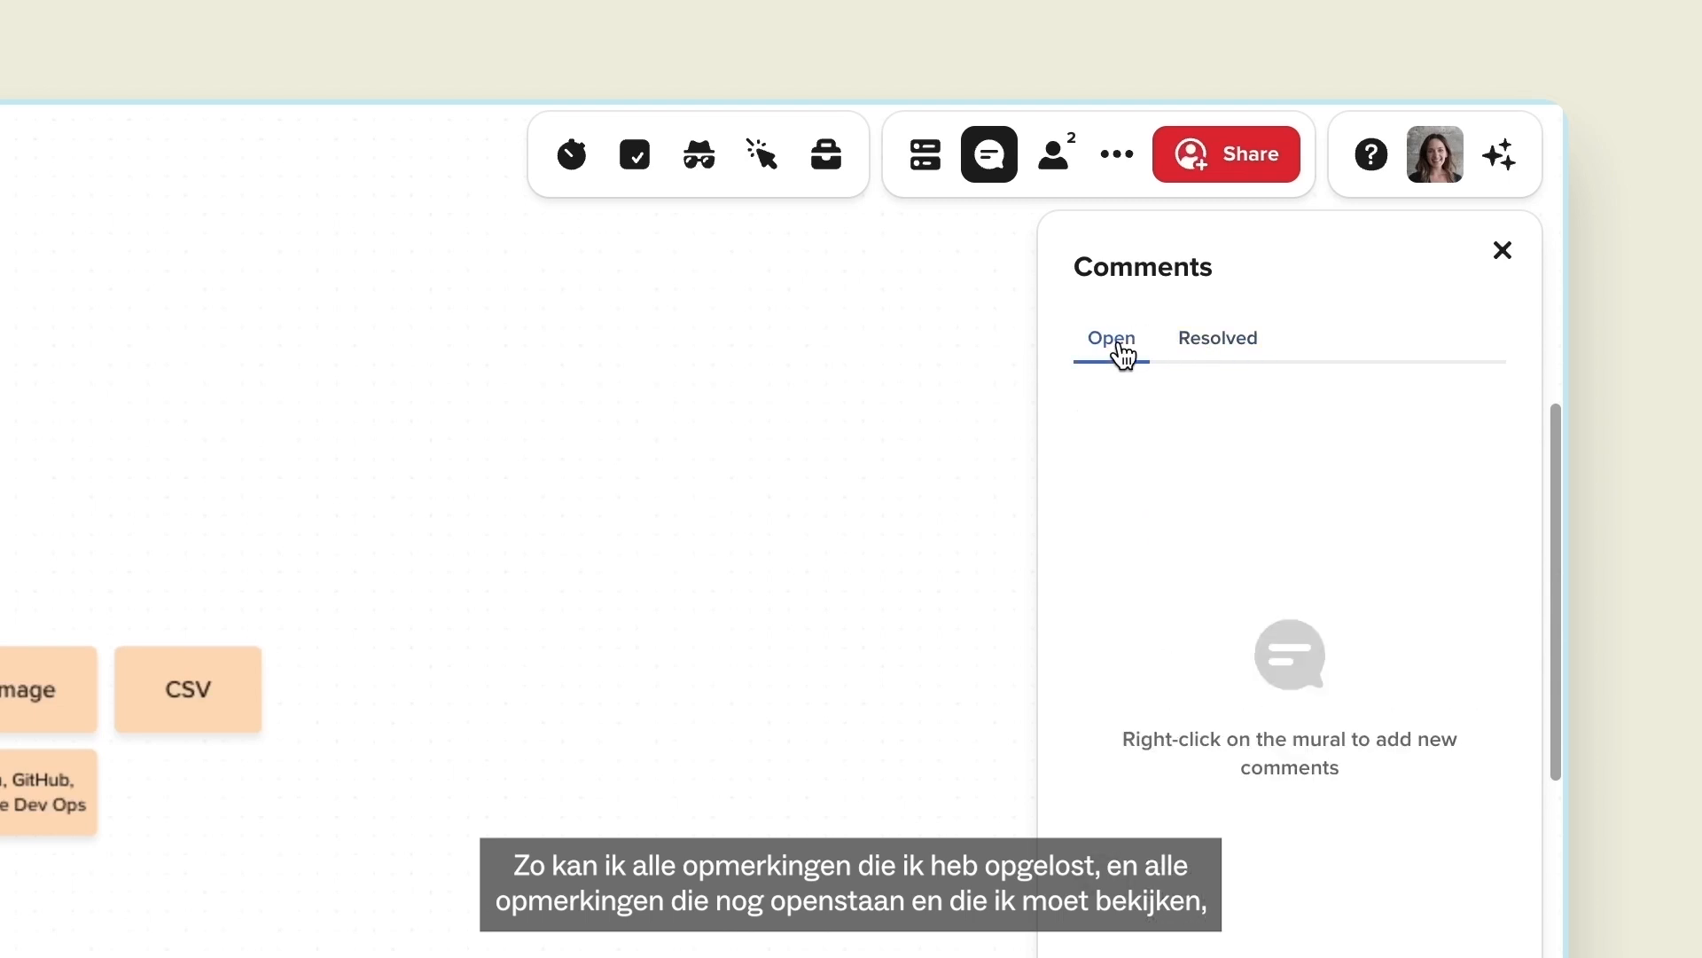